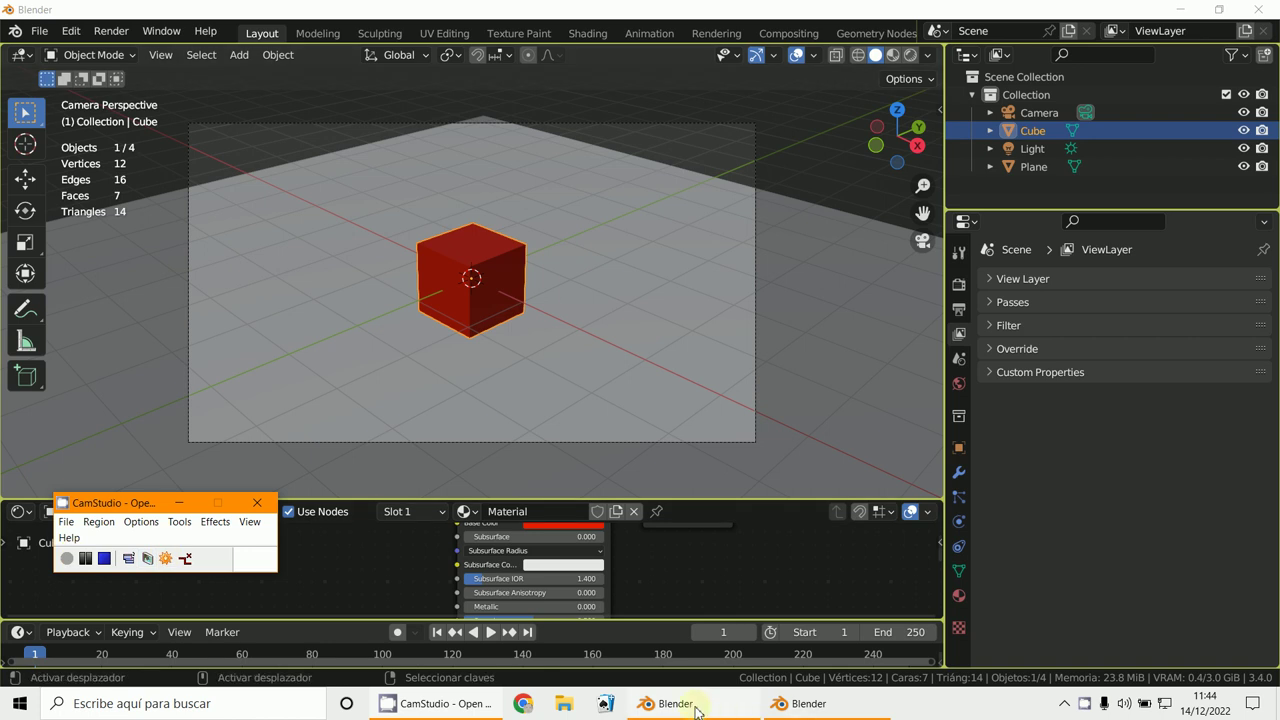
Step: Open Blender Preferences on the Keymap page
right_click(457, 285, "shift")
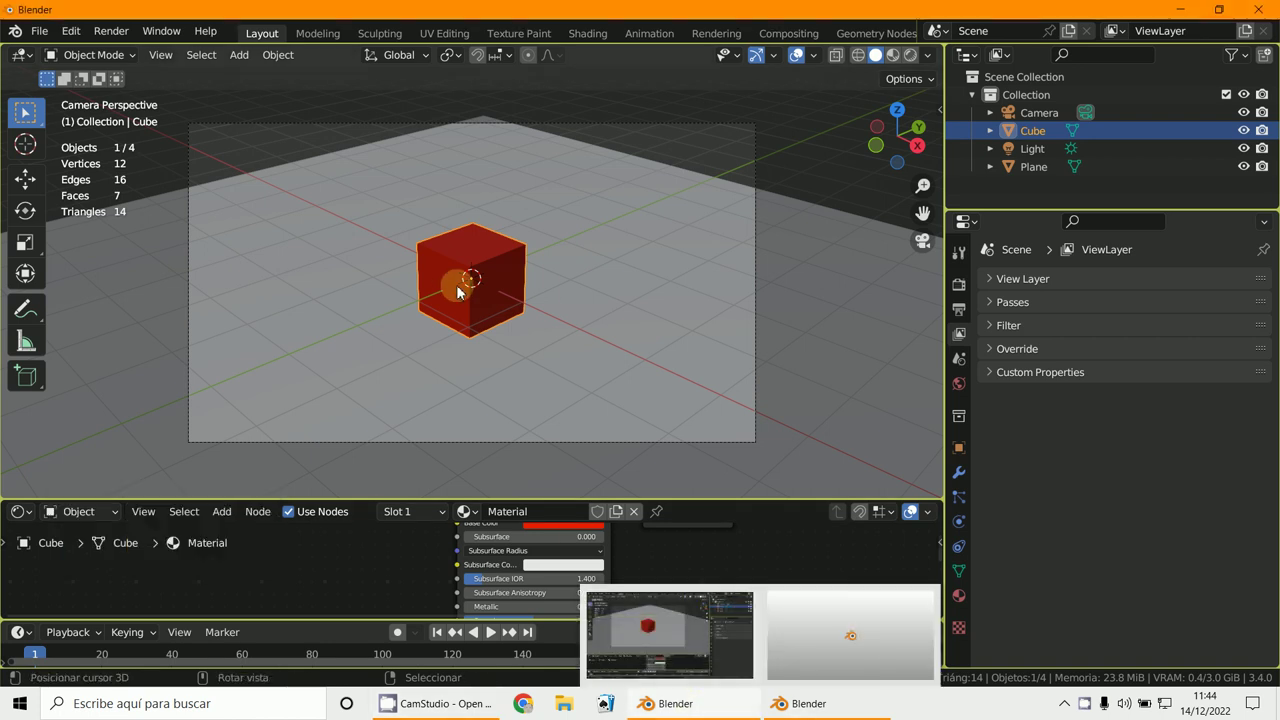
left_click(72, 34)
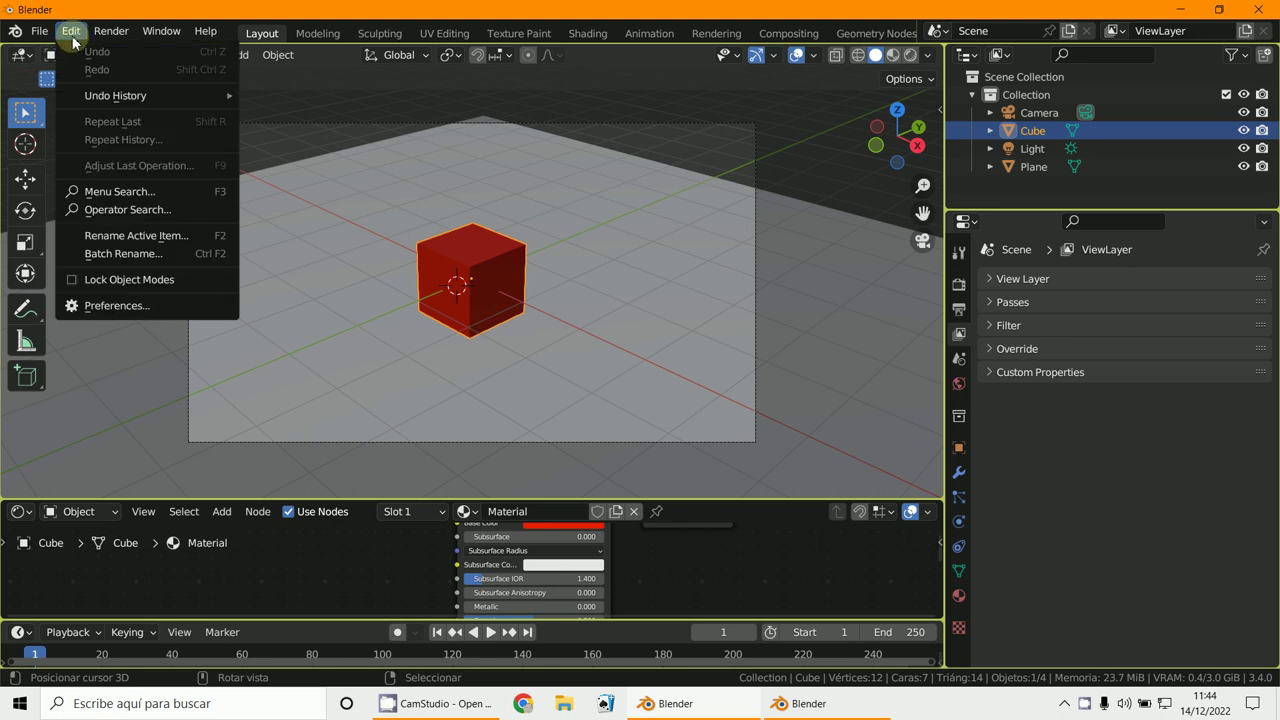
left_click(110, 305)
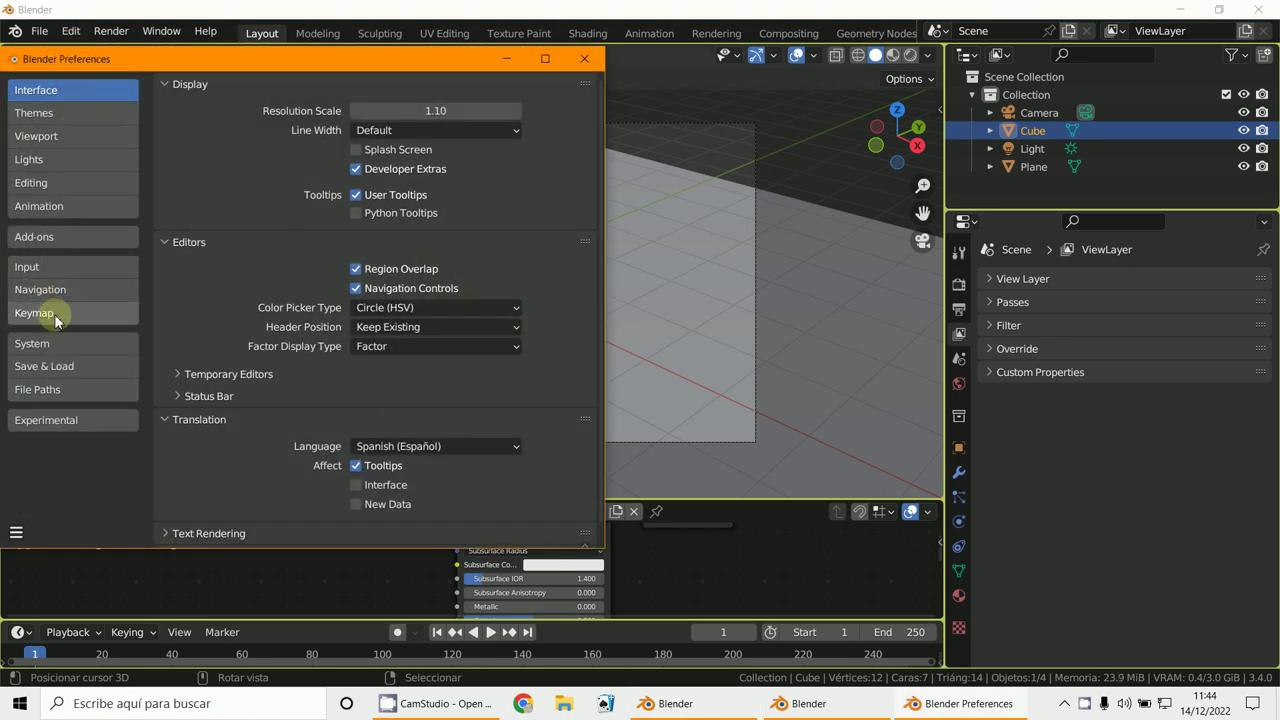
left_click(54, 314)
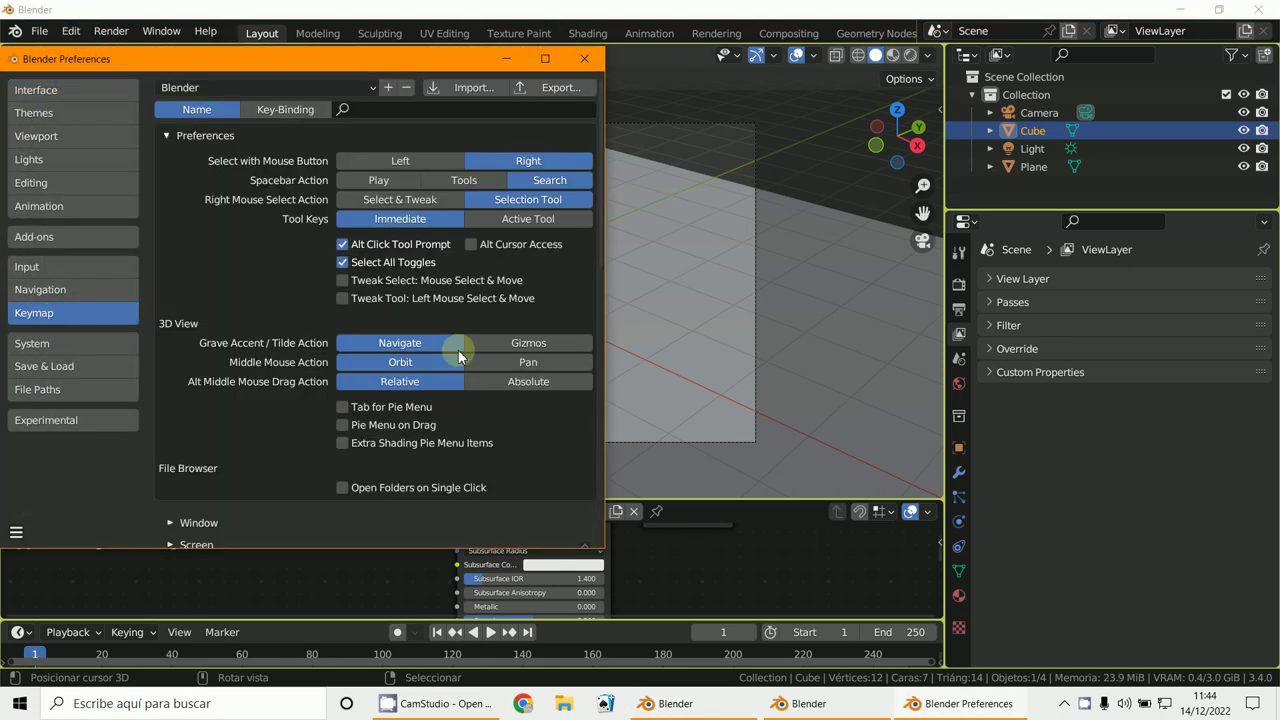
Step: Switch Select with Mouse Button to Left, then back to Right, and set Spacebar Action to Search
left_click(400, 163)
left_click(405, 181)
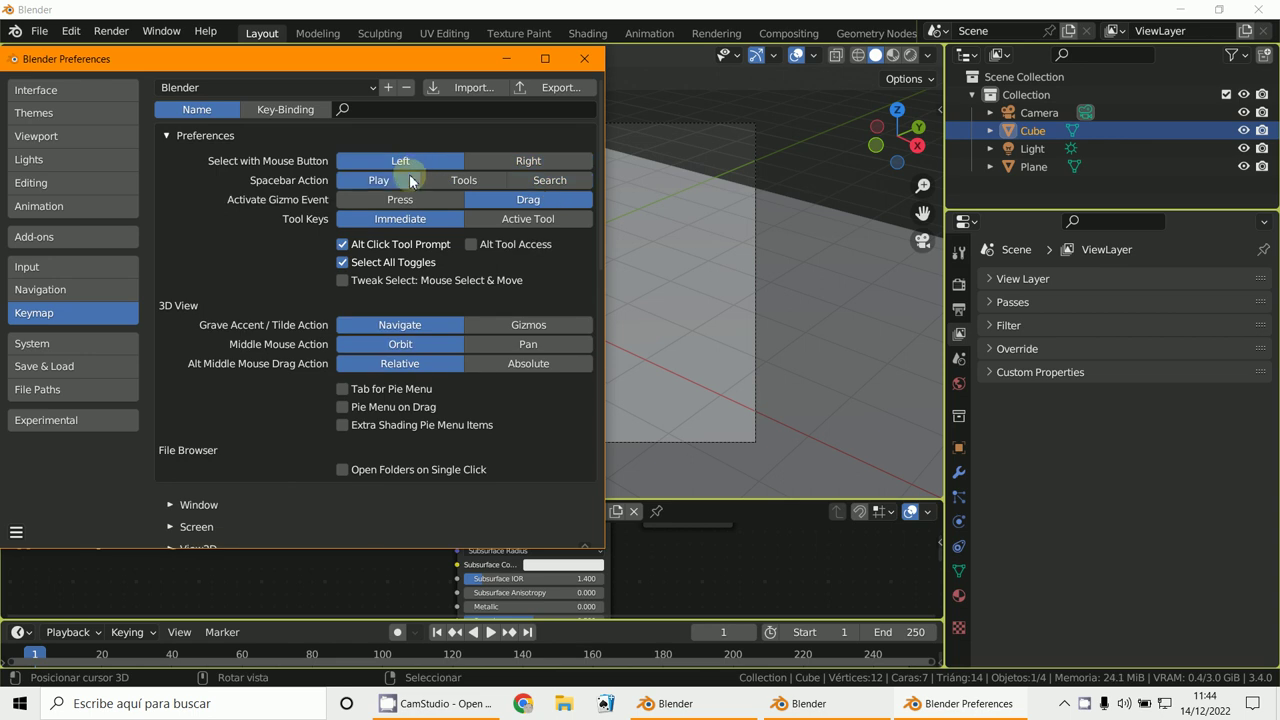
left_click(403, 202)
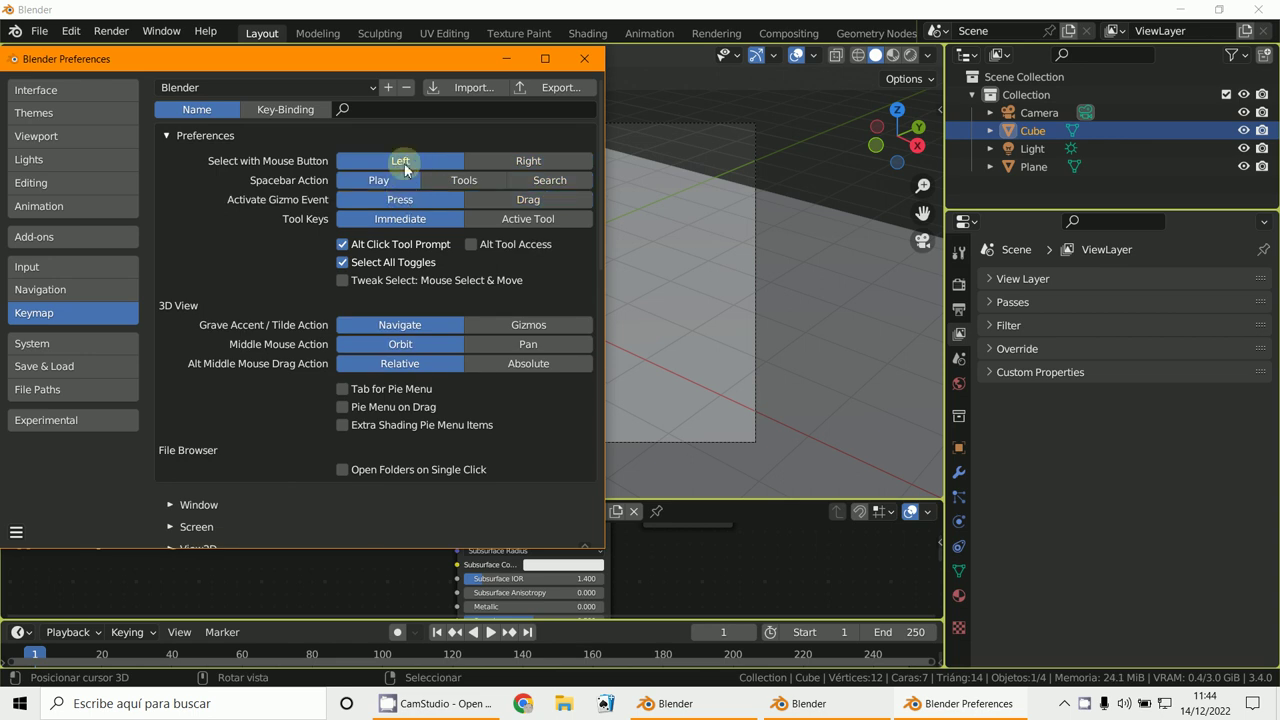
left_click(536, 168)
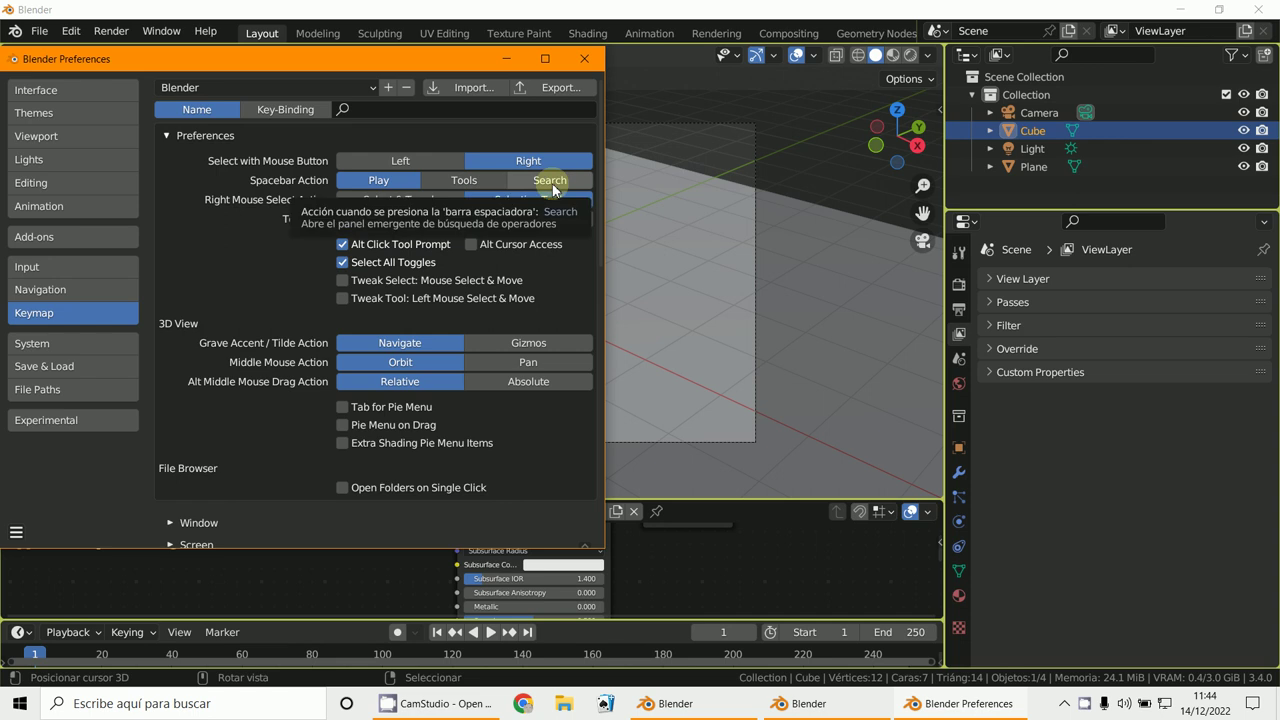
left_click(553, 189)
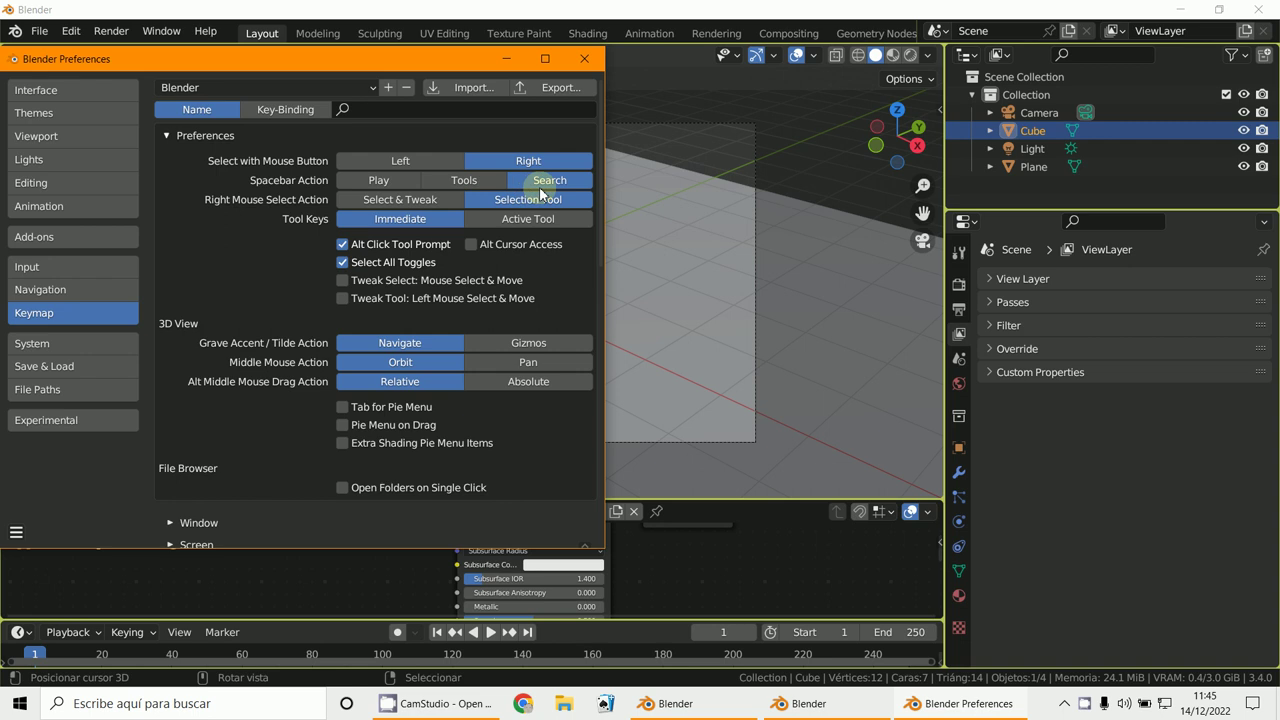
left_click(836, 451)
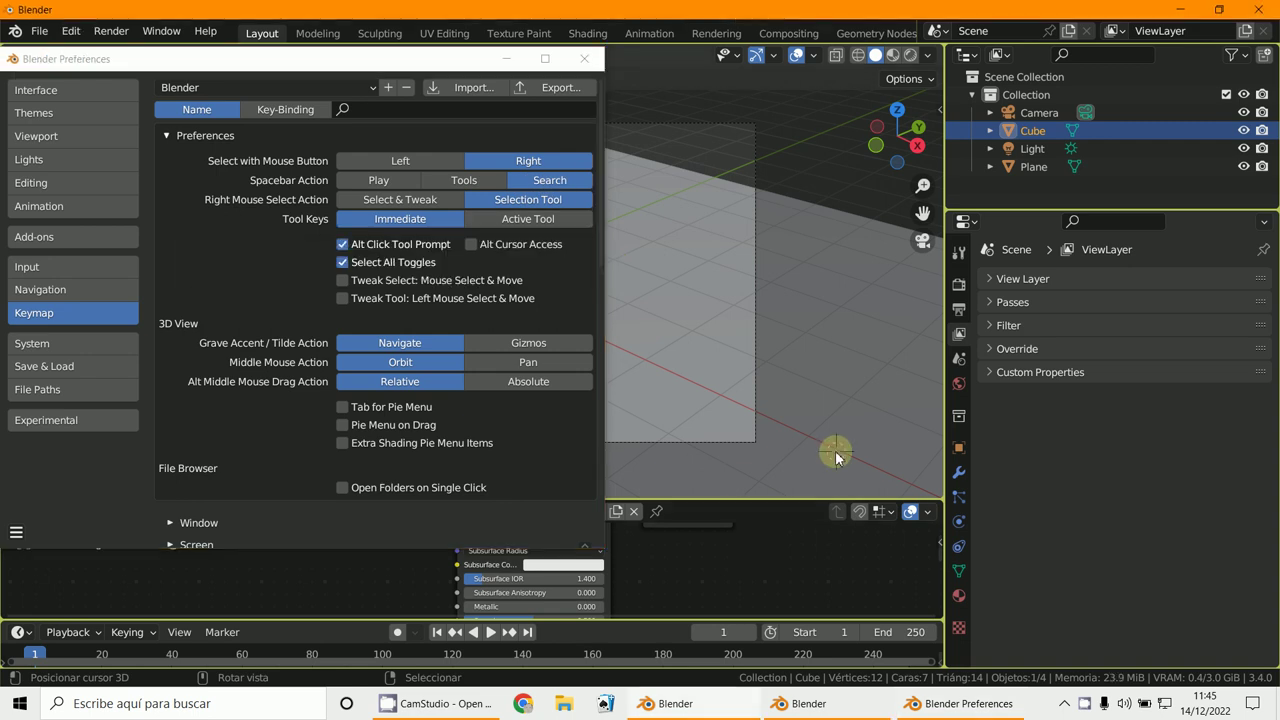
key("space")
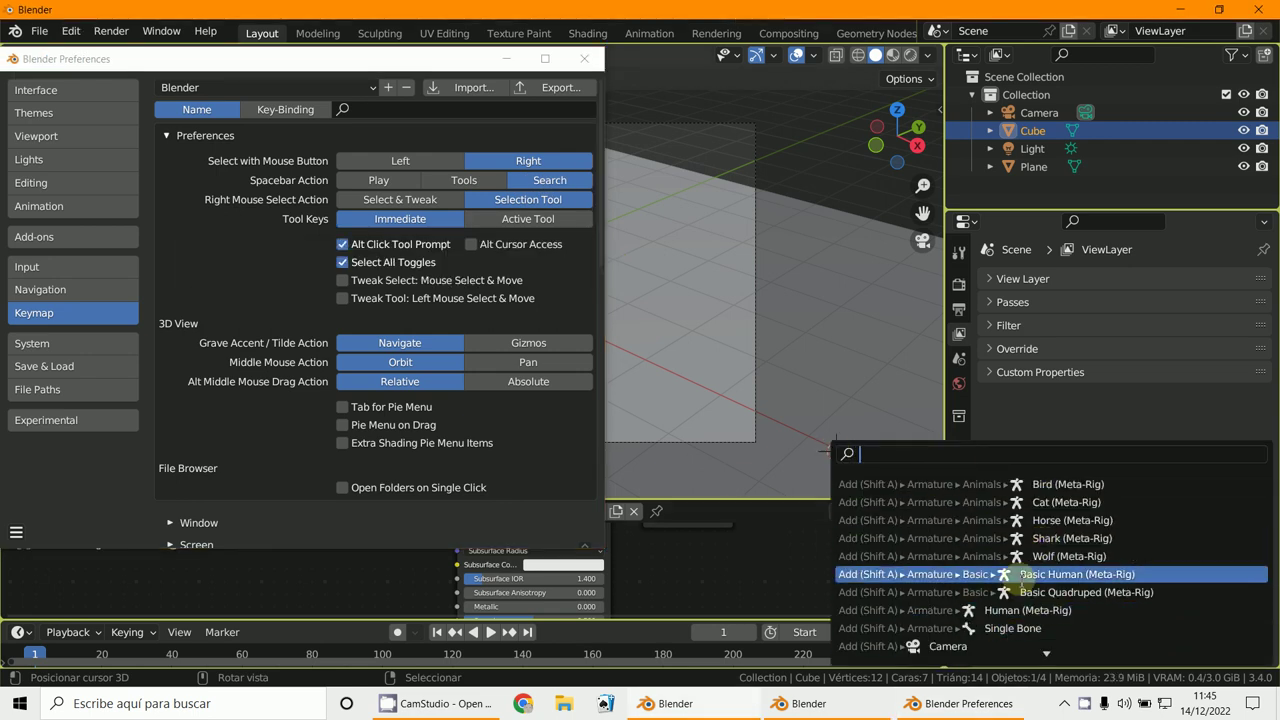
scroll(1000, 595, "down", 5)
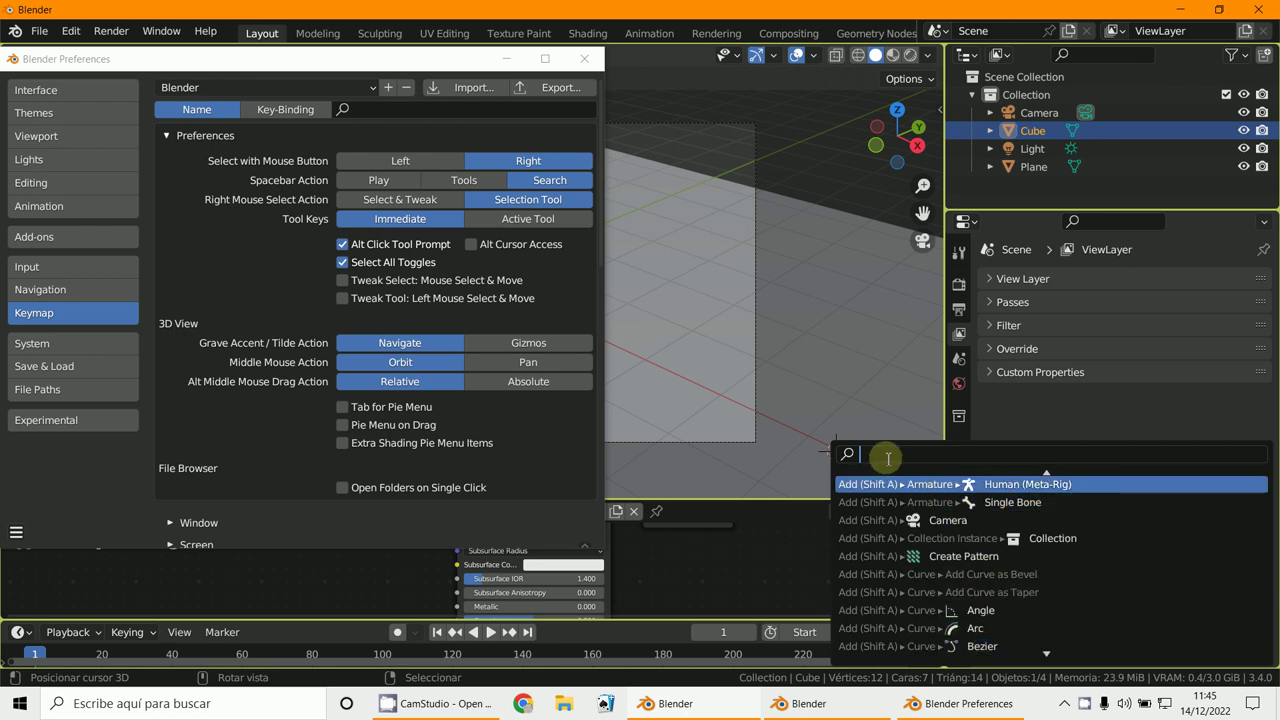
type("add")
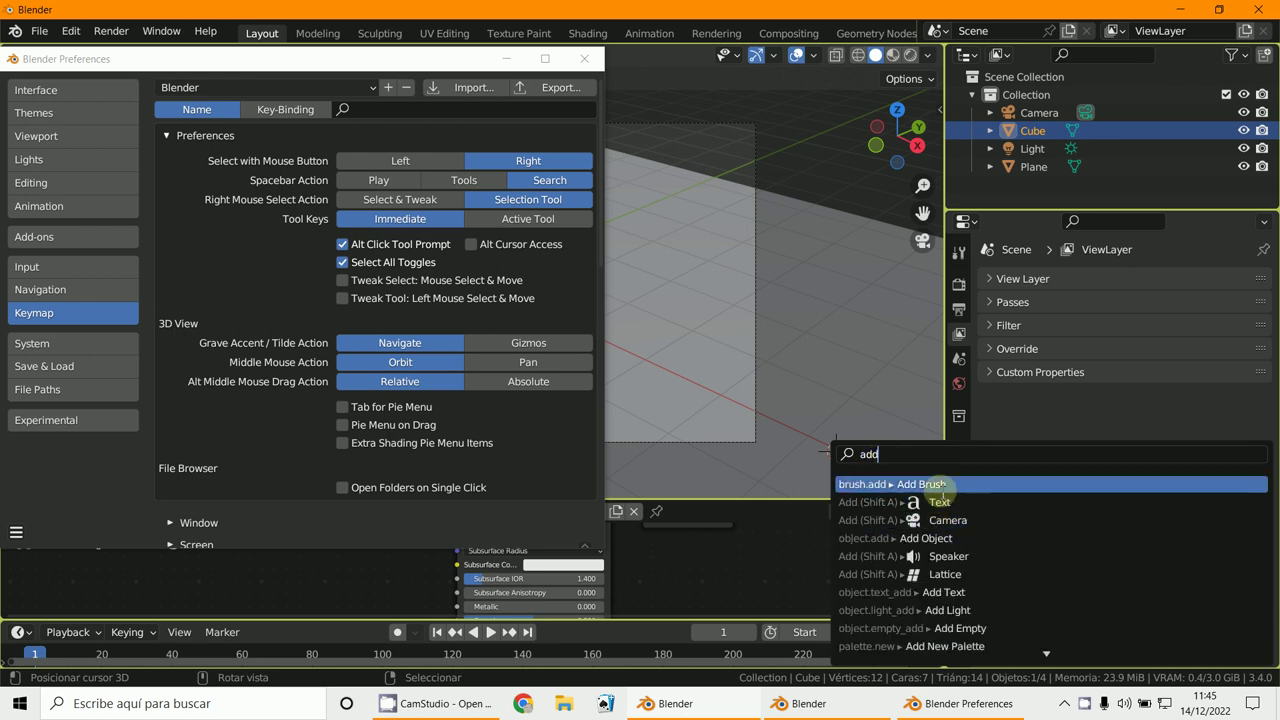
scroll(950, 603, "down", 1)
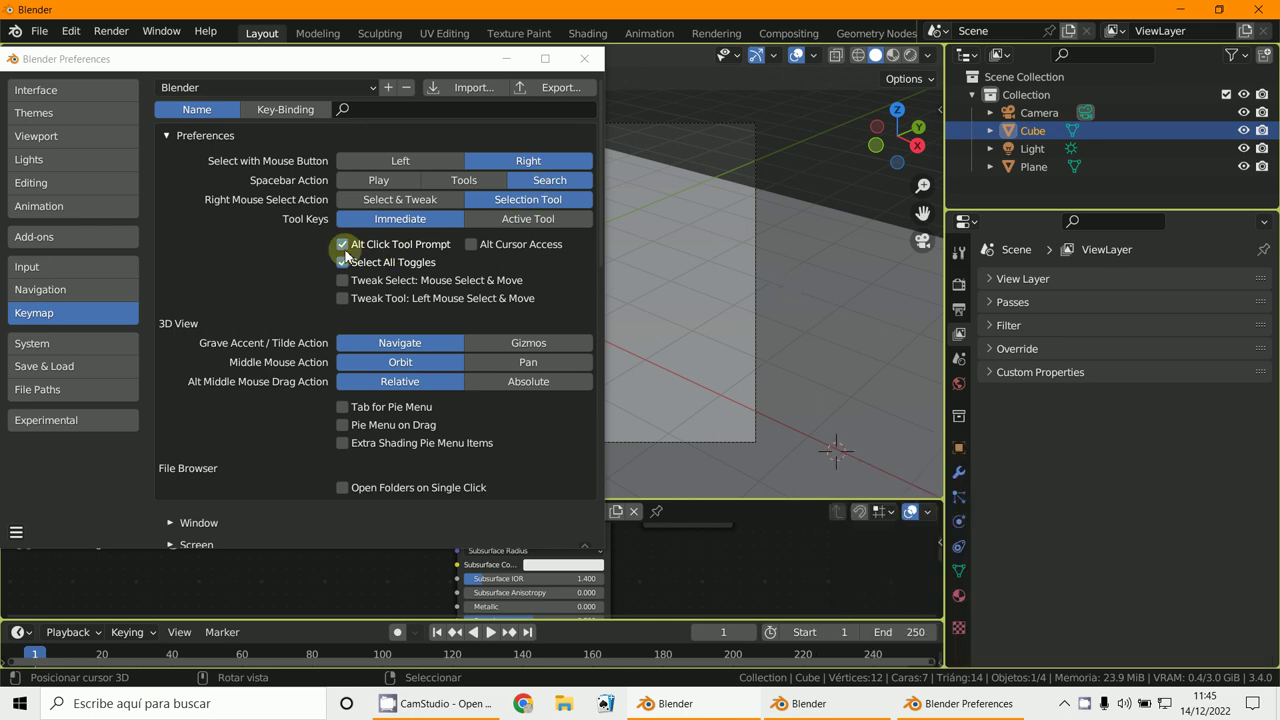
left_click(726, 309)
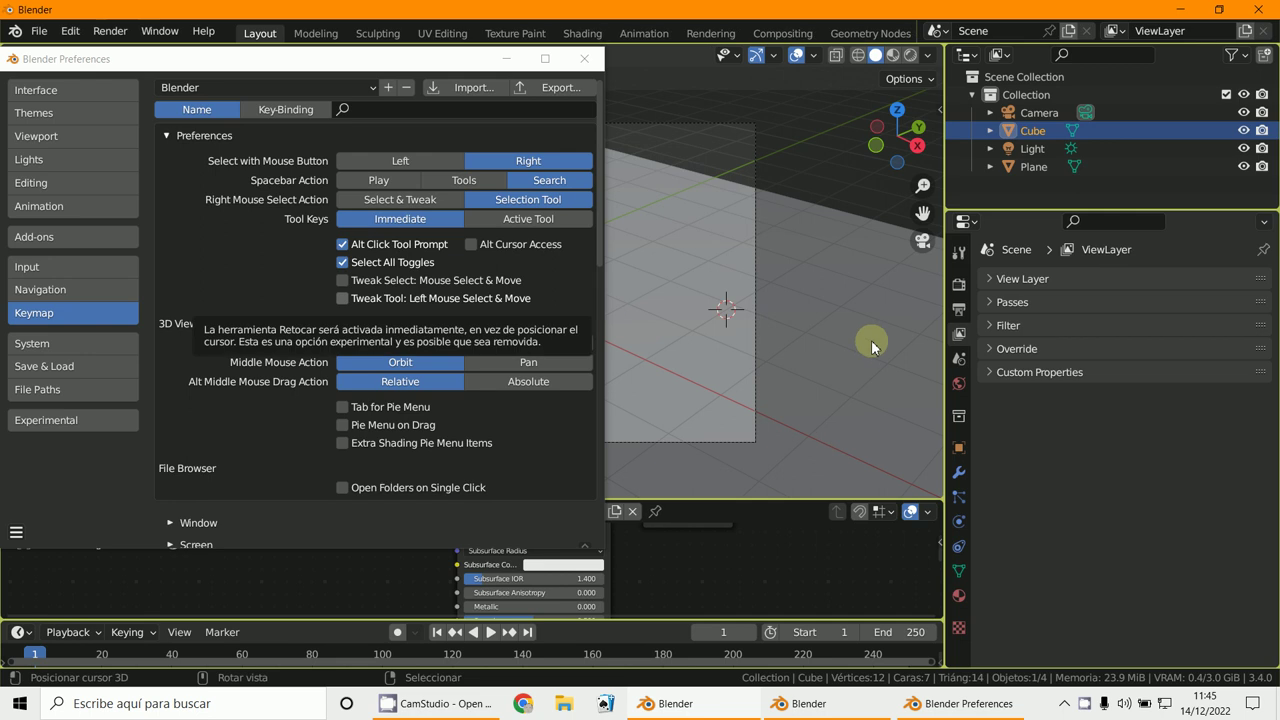
right_click(871, 340)
left_click(507, 58)
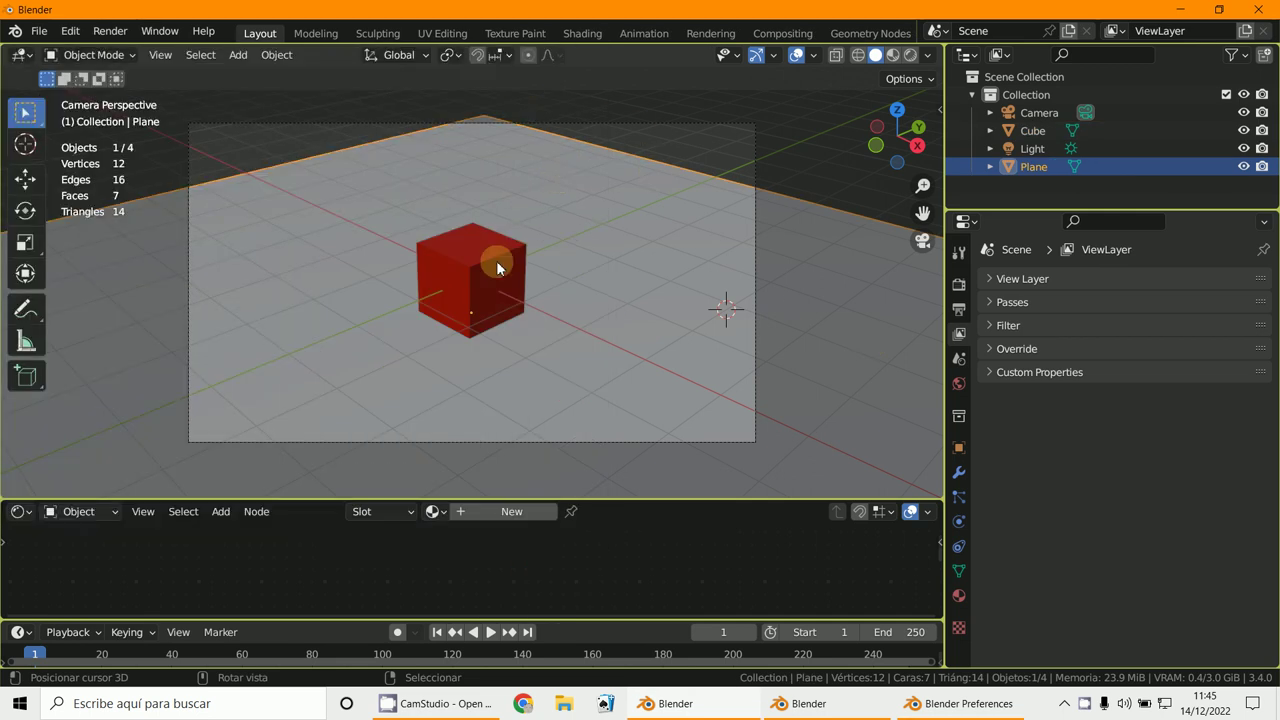
right_click(496, 261)
key("a")
key("a")
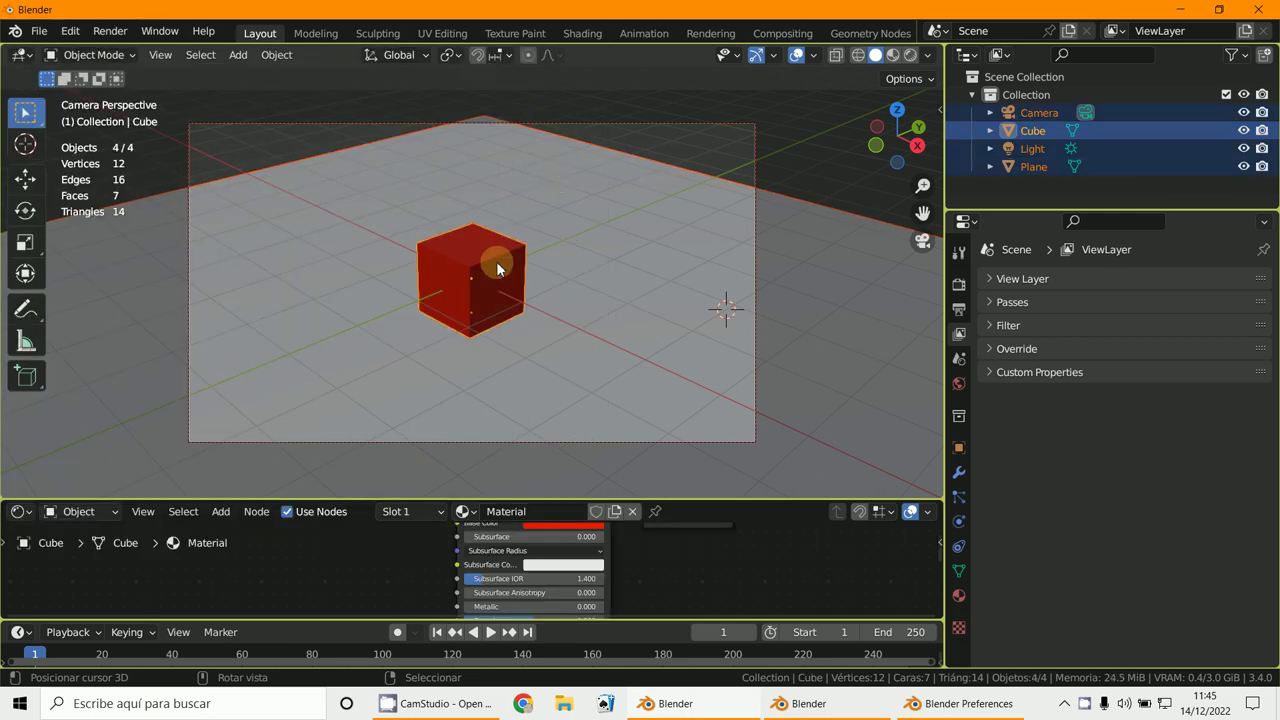
key("a")
key("a")
key("a")
key("a")
key("a")
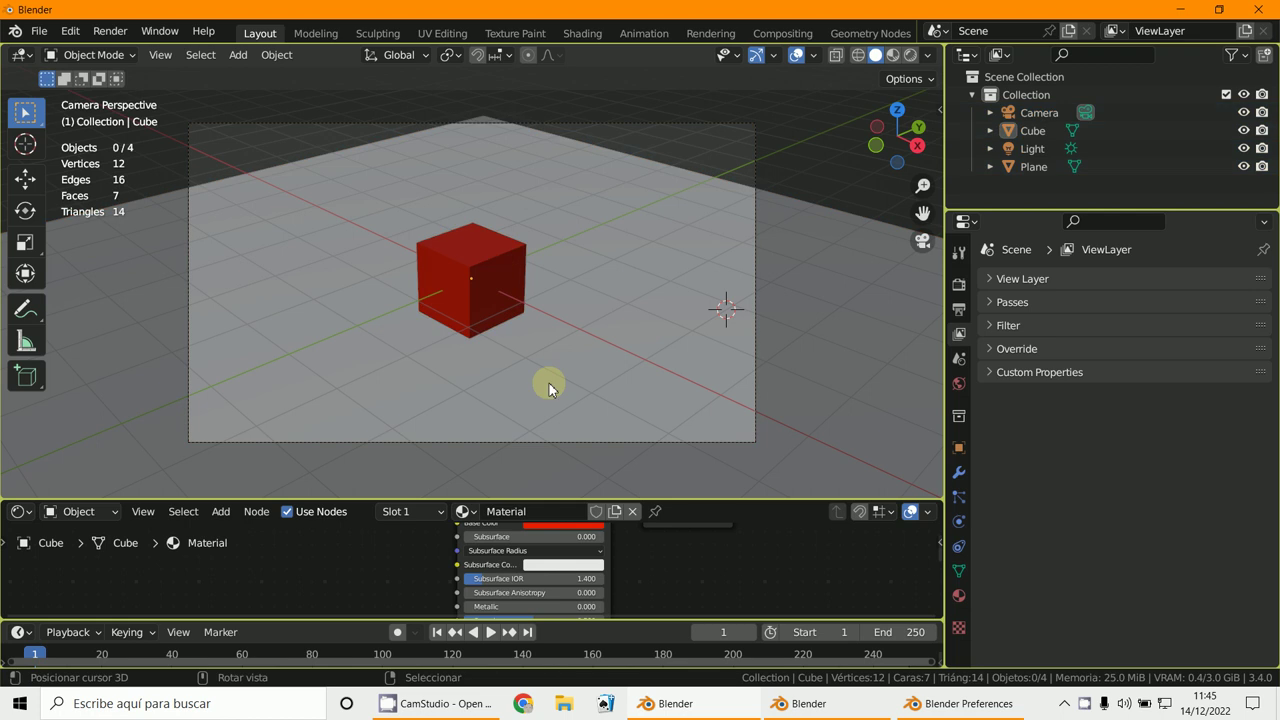
left_click(1043, 713)
left_click(1006, 713)
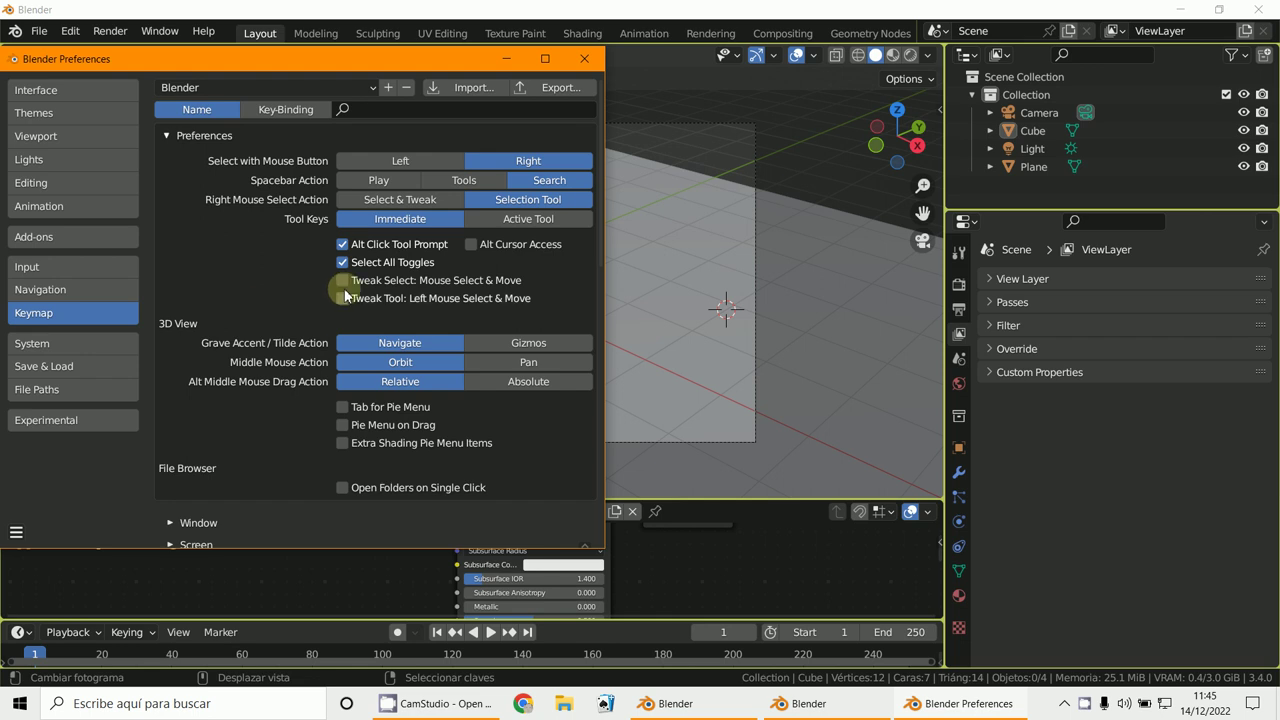
Step: On the Interface page, adjust Resolution Scale so it ends at 1.10
left_click(60, 93)
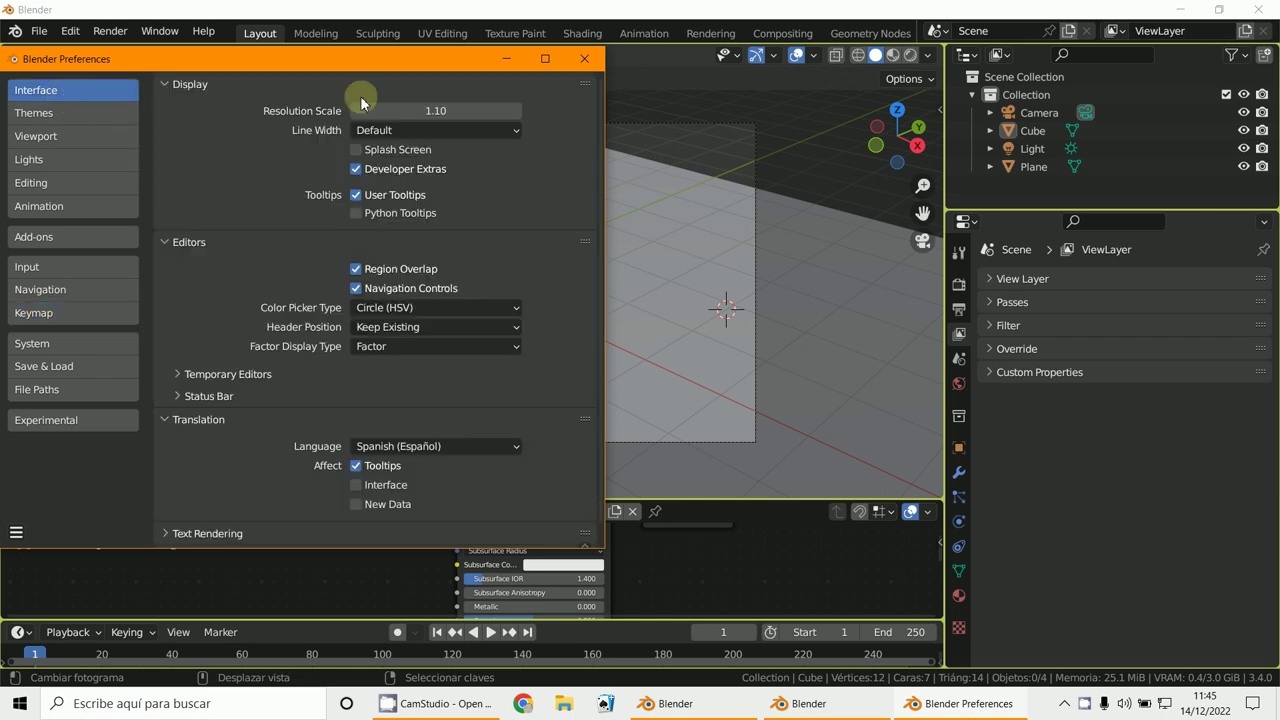
left_click(446, 114)
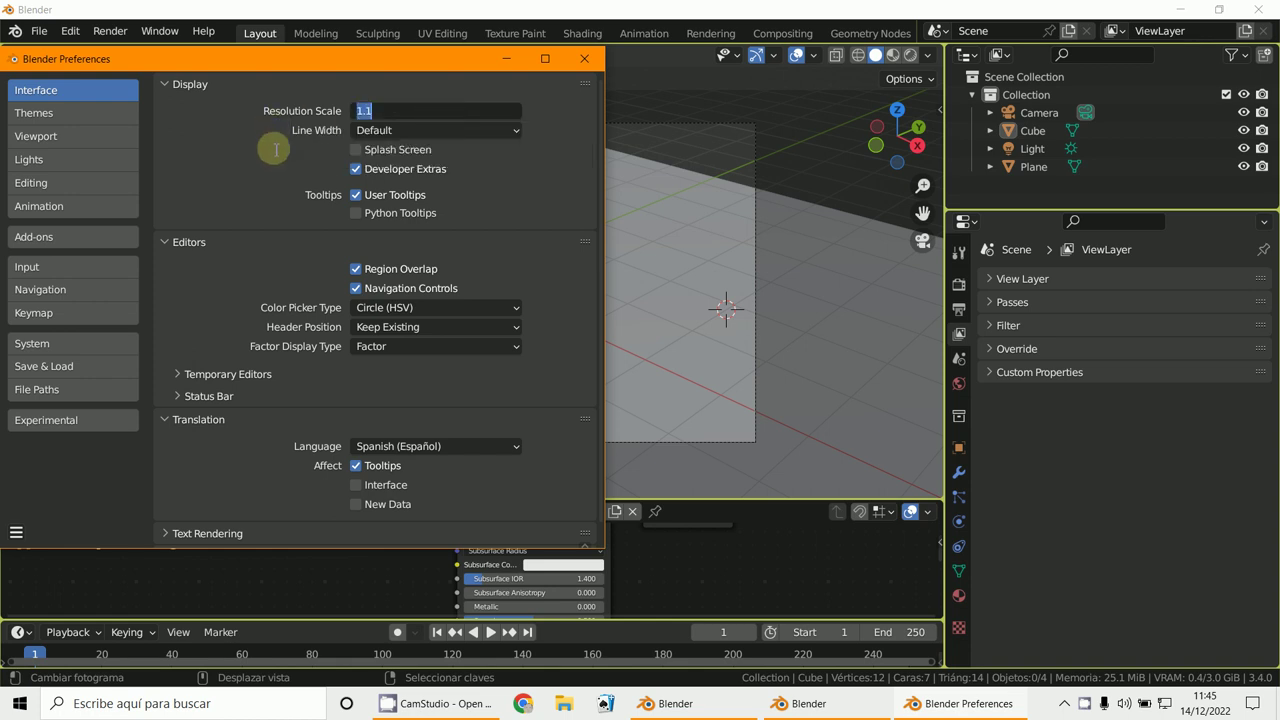
left_click(490, 184)
mouse_move(400, 110)
left_mouse_down()
mouse_move(307, 350)
mouse_move(414, 106)
left_mouse_up()
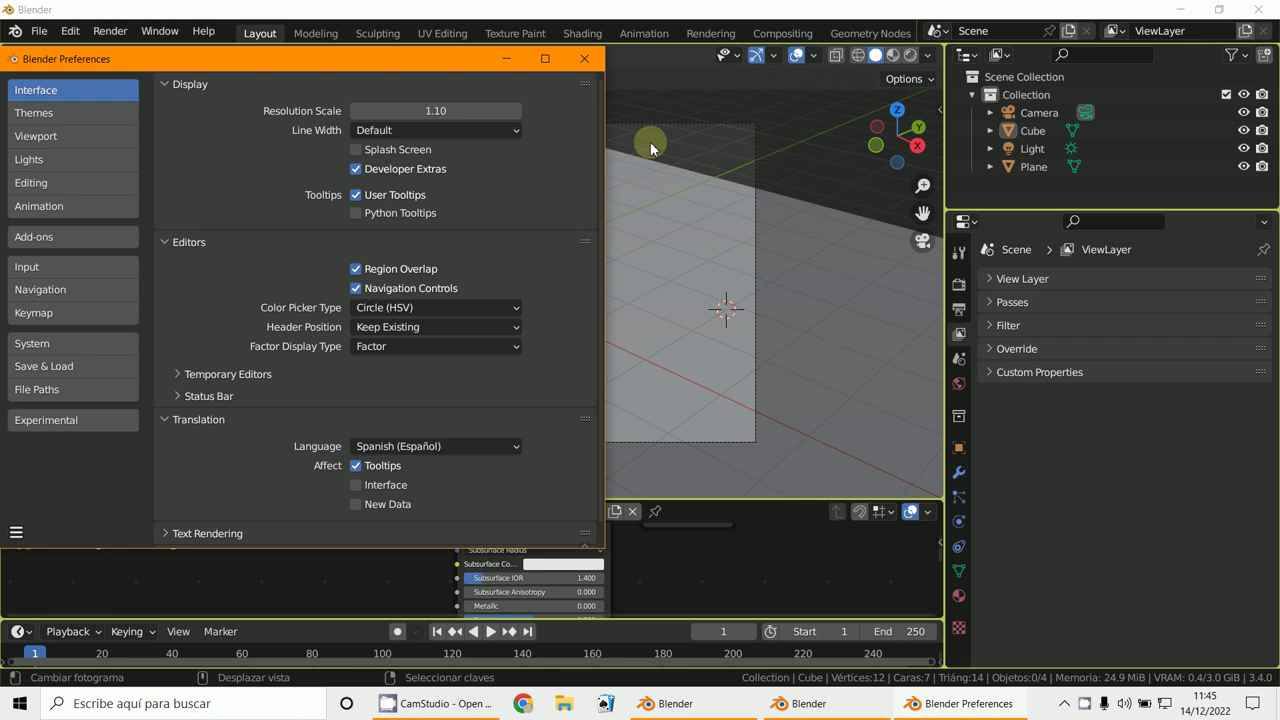
mouse_move(598, 240)
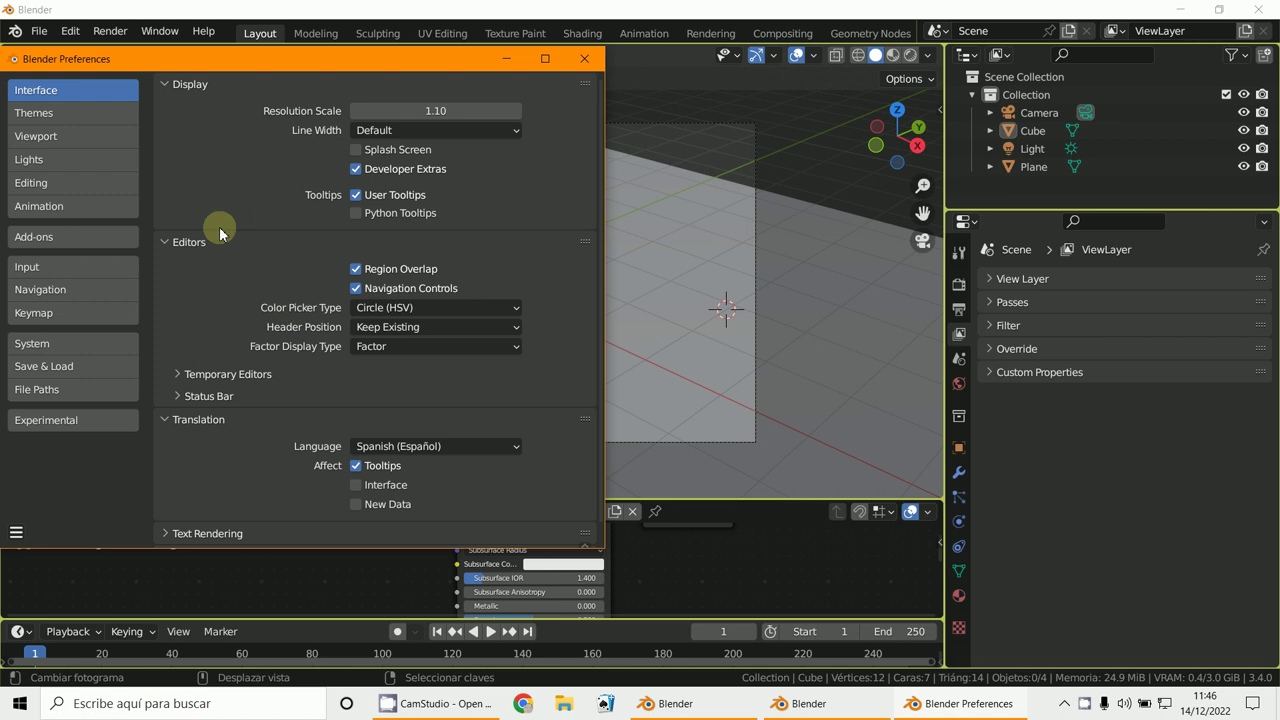
scroll(270, 403, "down", 1)
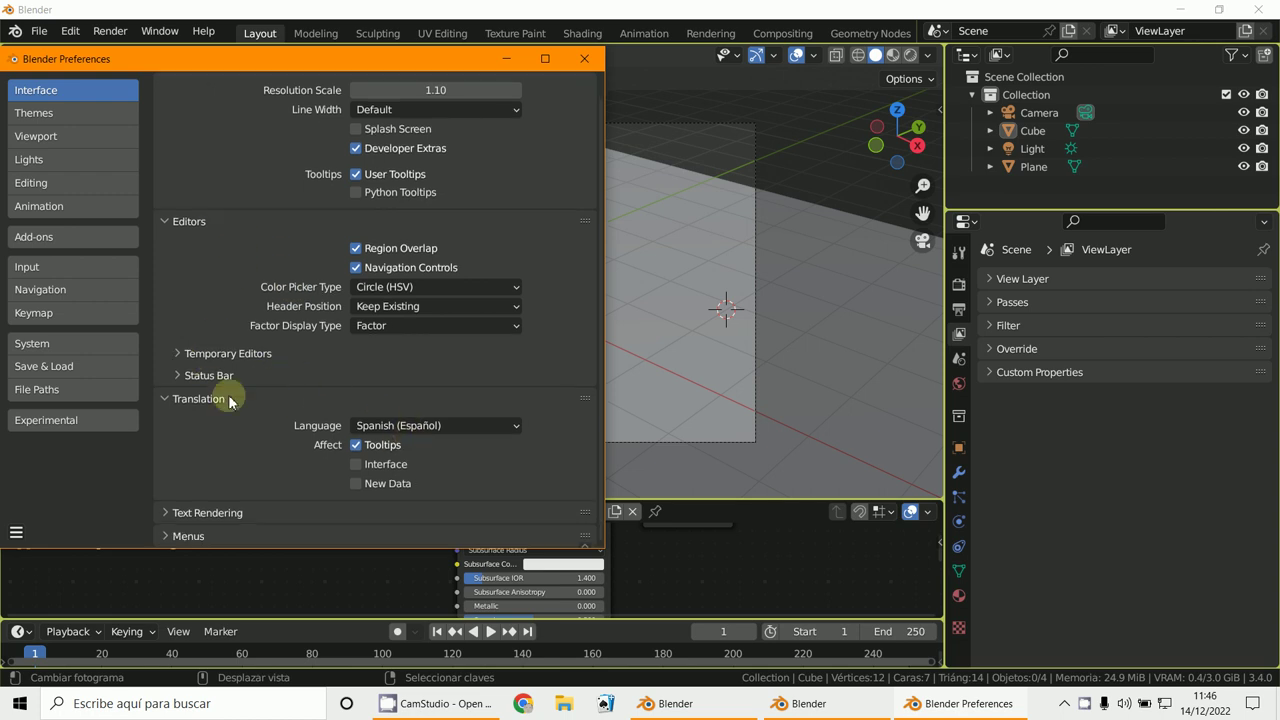
Step: Set the interface language to Spanish (Español)
left_click(372, 428)
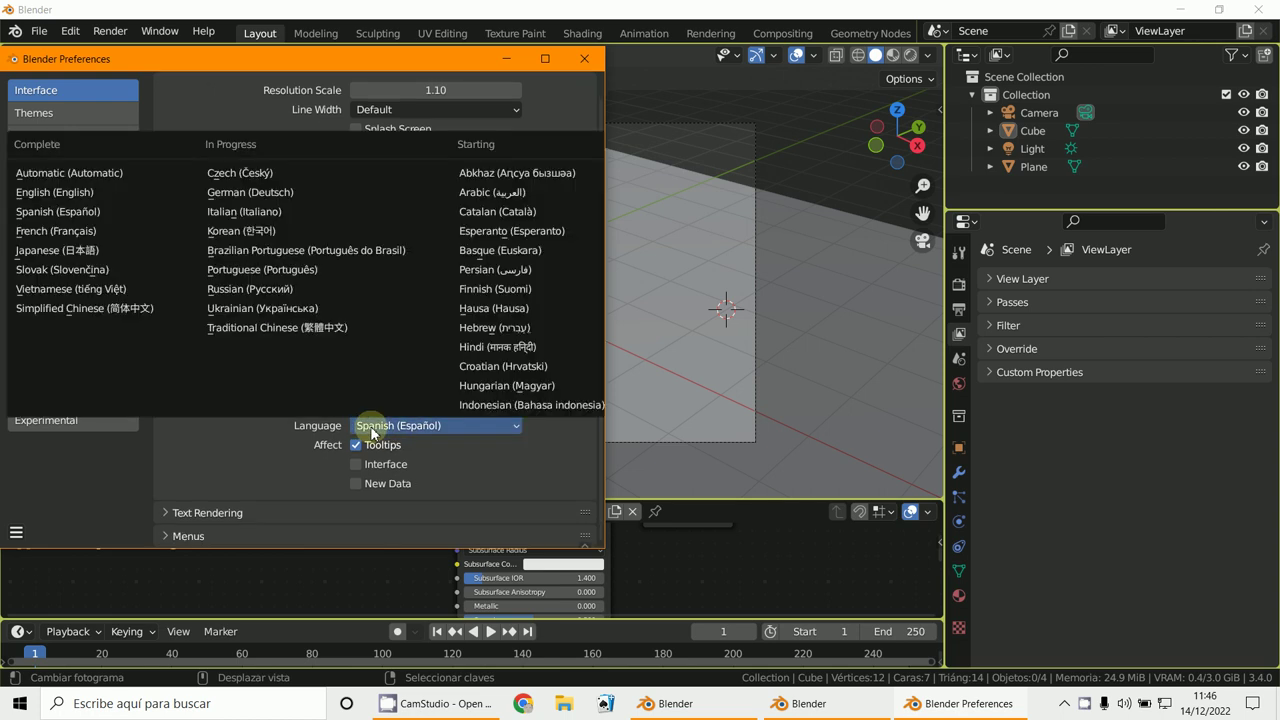
left_click(72, 212)
left_click_drag(355, 464, 355, 483)
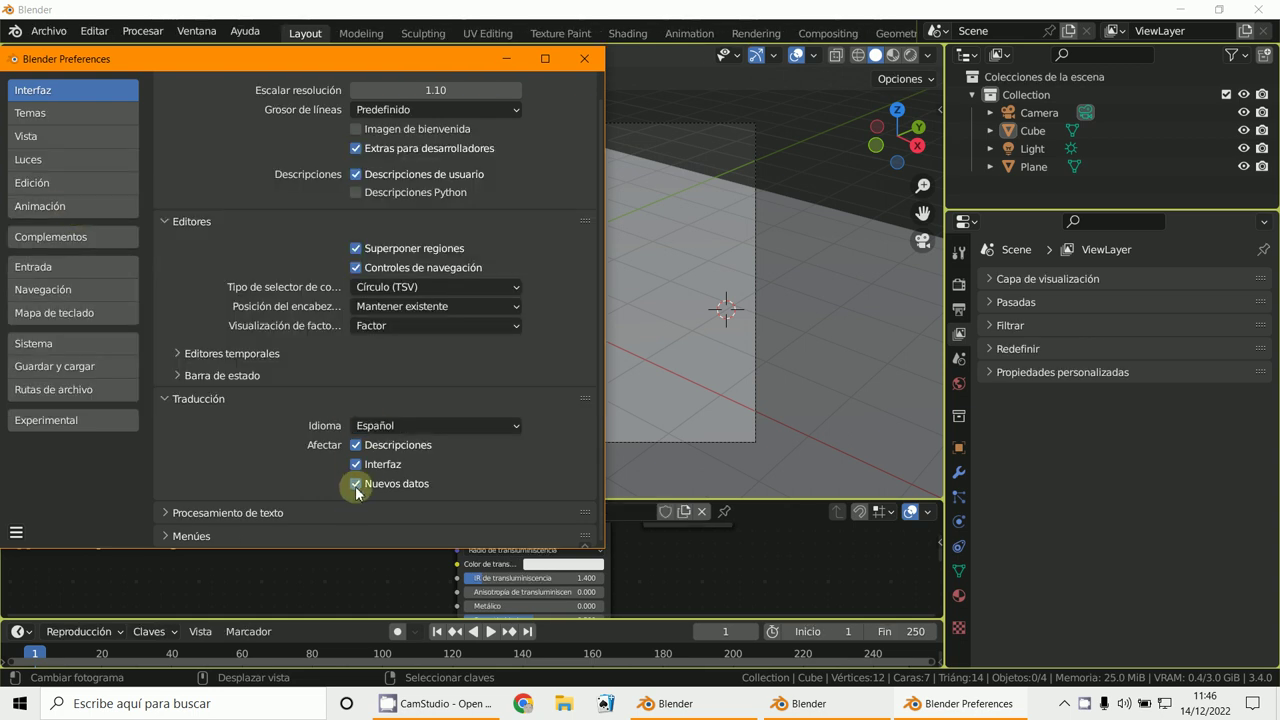
left_click(748, 391)
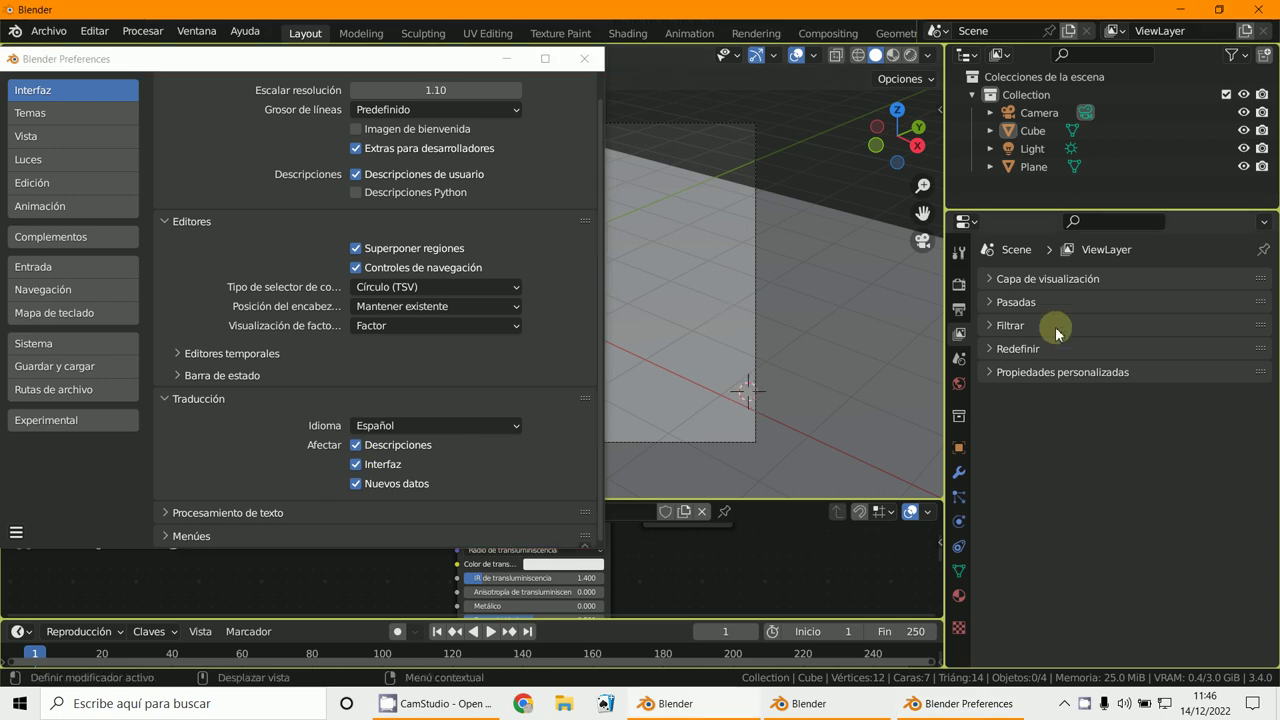
Step: Expand the View Layer Override panel, move Preferences lower, and turn off Interface translation
left_click(992, 349)
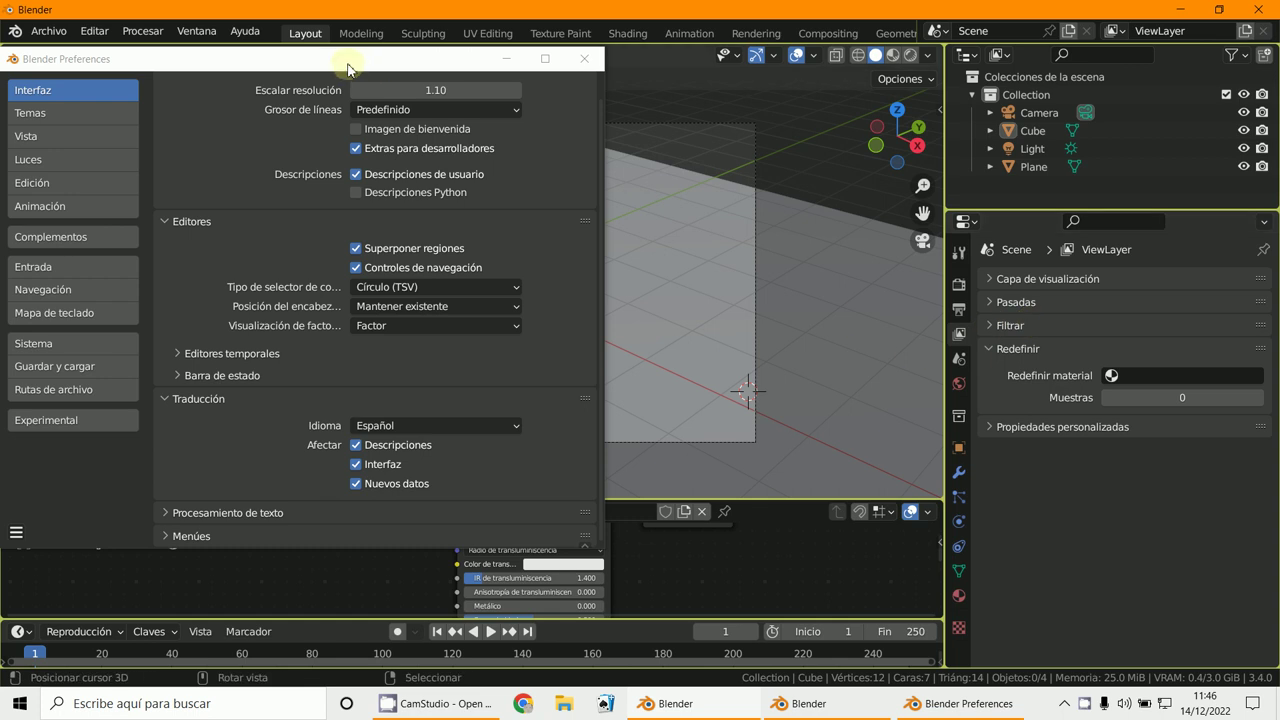
mouse_move(349, 69)
left_mouse_down()
mouse_move(195, 347)
mouse_move(291, 67)
mouse_move(407, 83)
left_mouse_up()
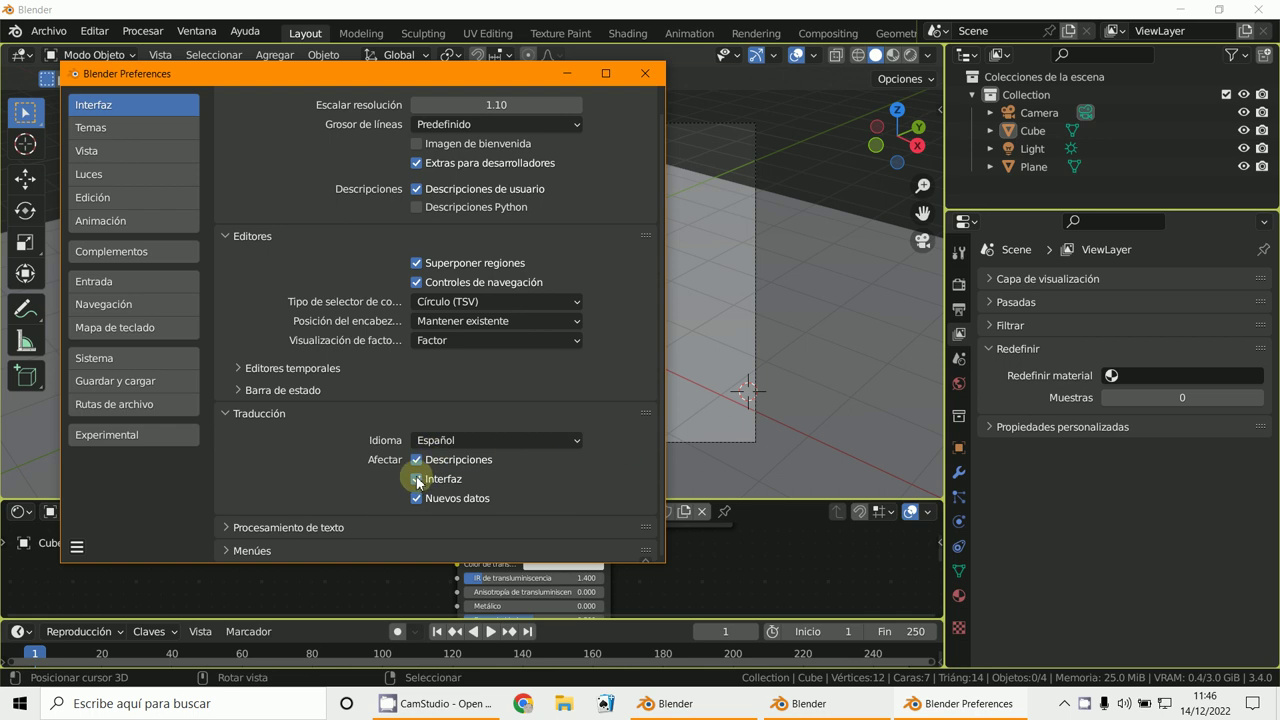
left_click(417, 480)
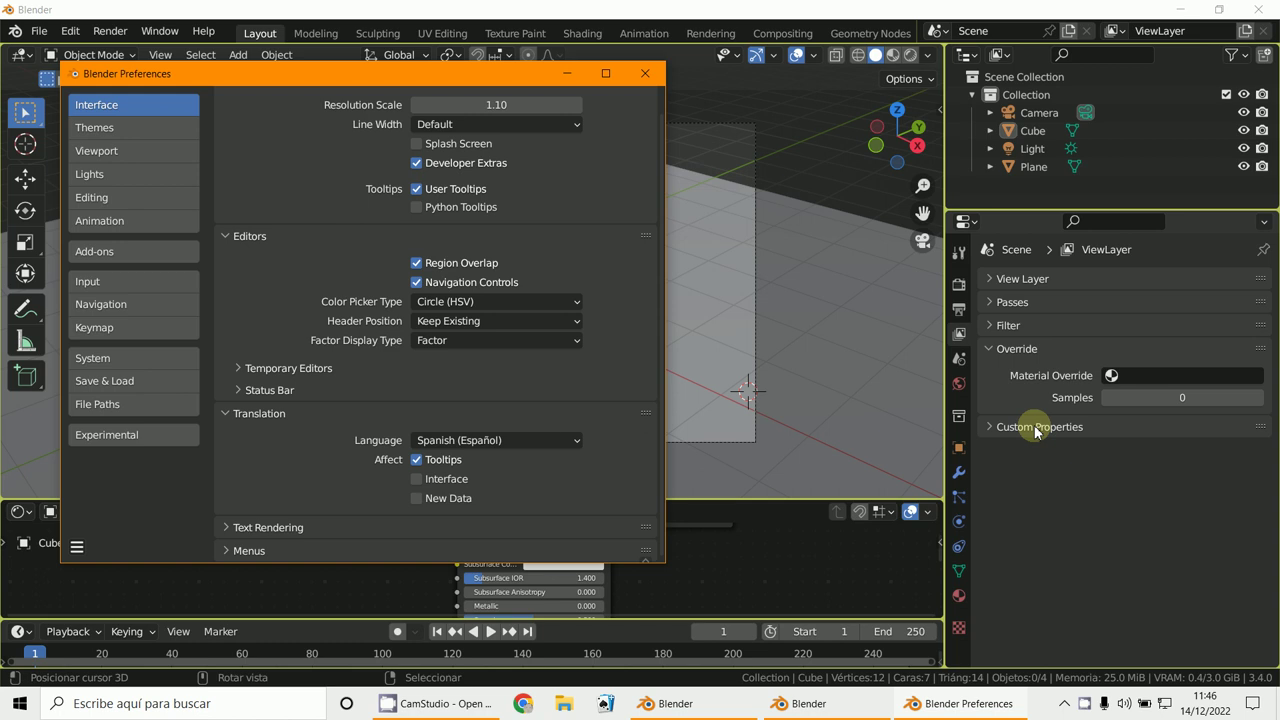
Step: Inspect the Material Override options, reposition Preferences, and view the scene's render settings
right_click(1173, 384)
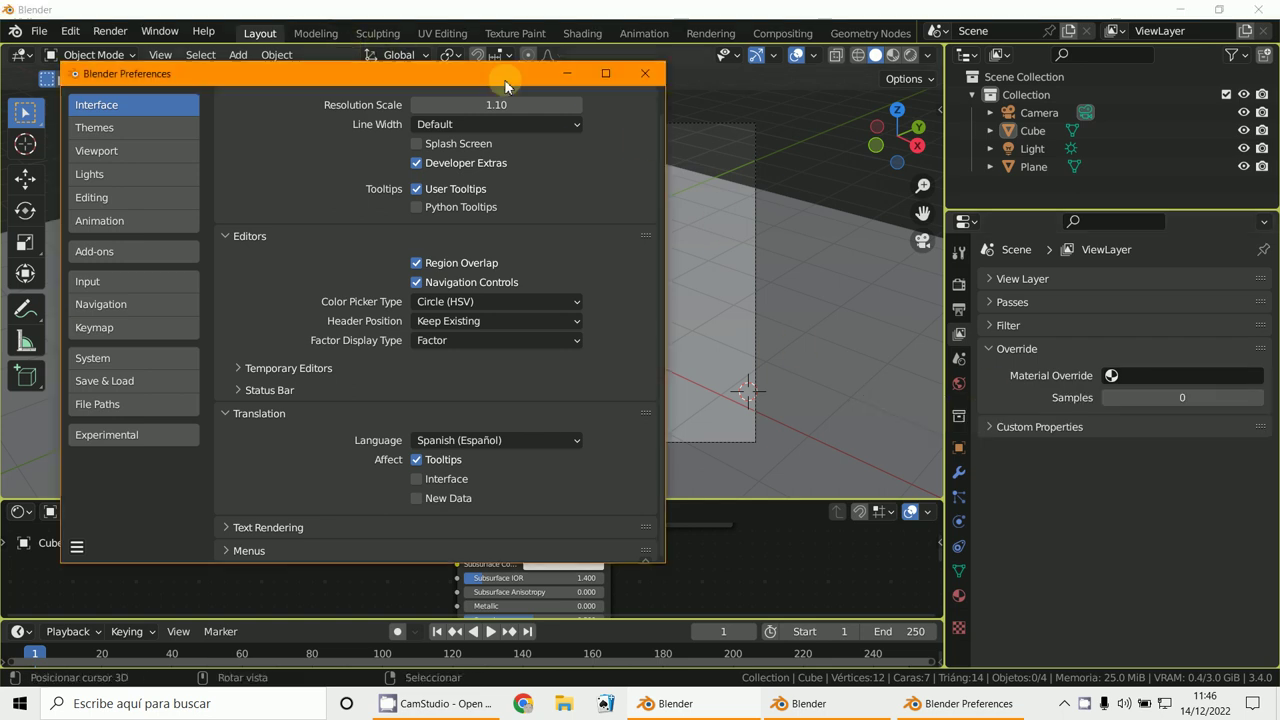
left_click_drag(504, 79, 761, 162)
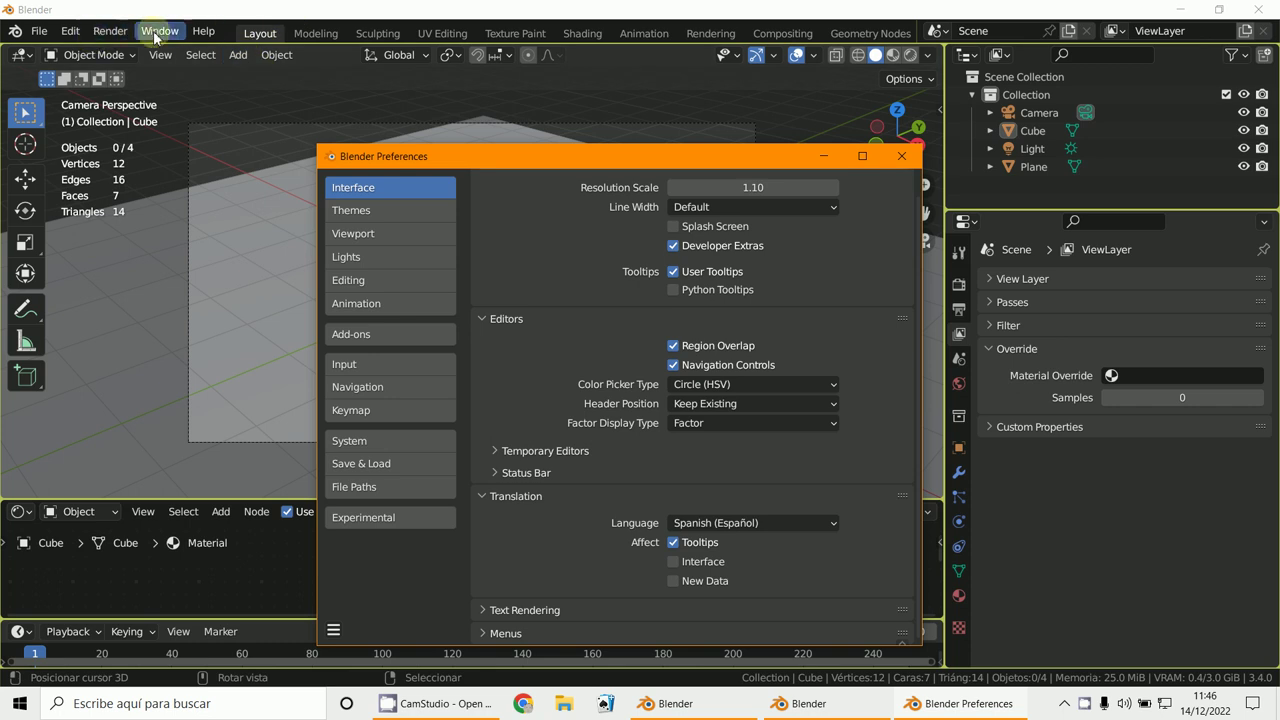
left_click_drag(672, 161, 439, 114)
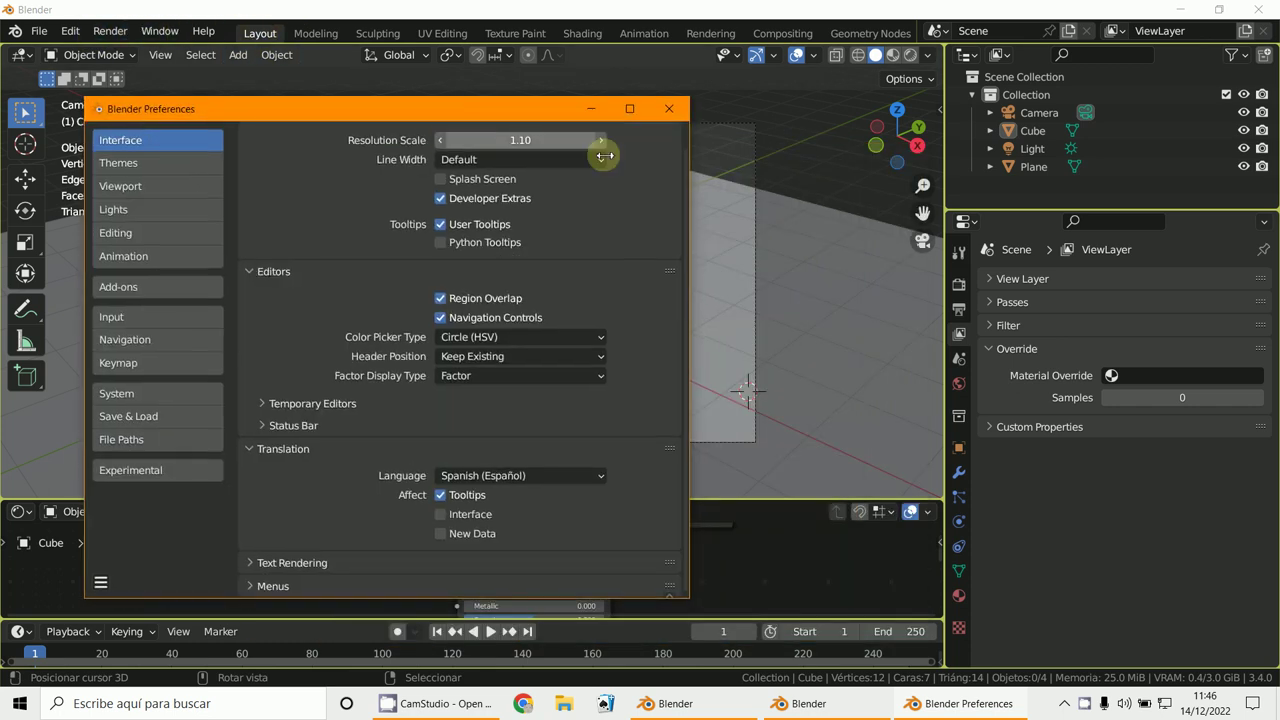
left_click(958, 285)
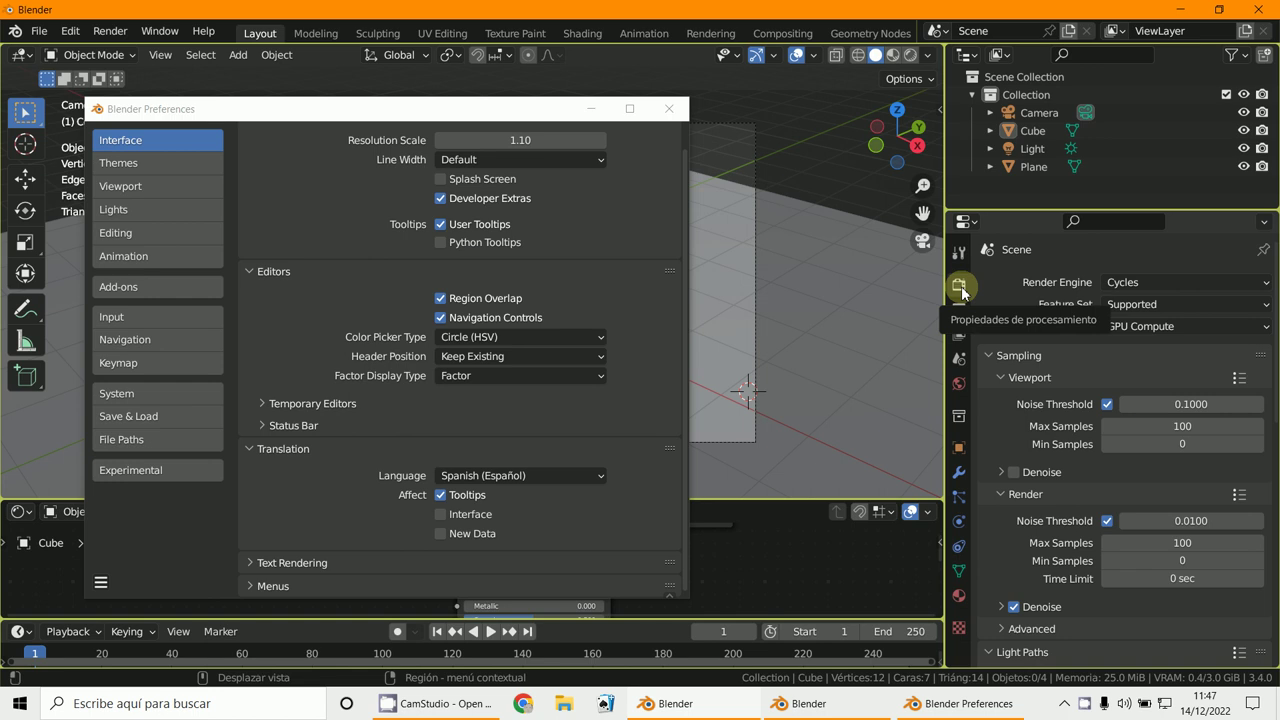
Step: Show the Experimental preferences page with its Debugging options
left_click(443, 502)
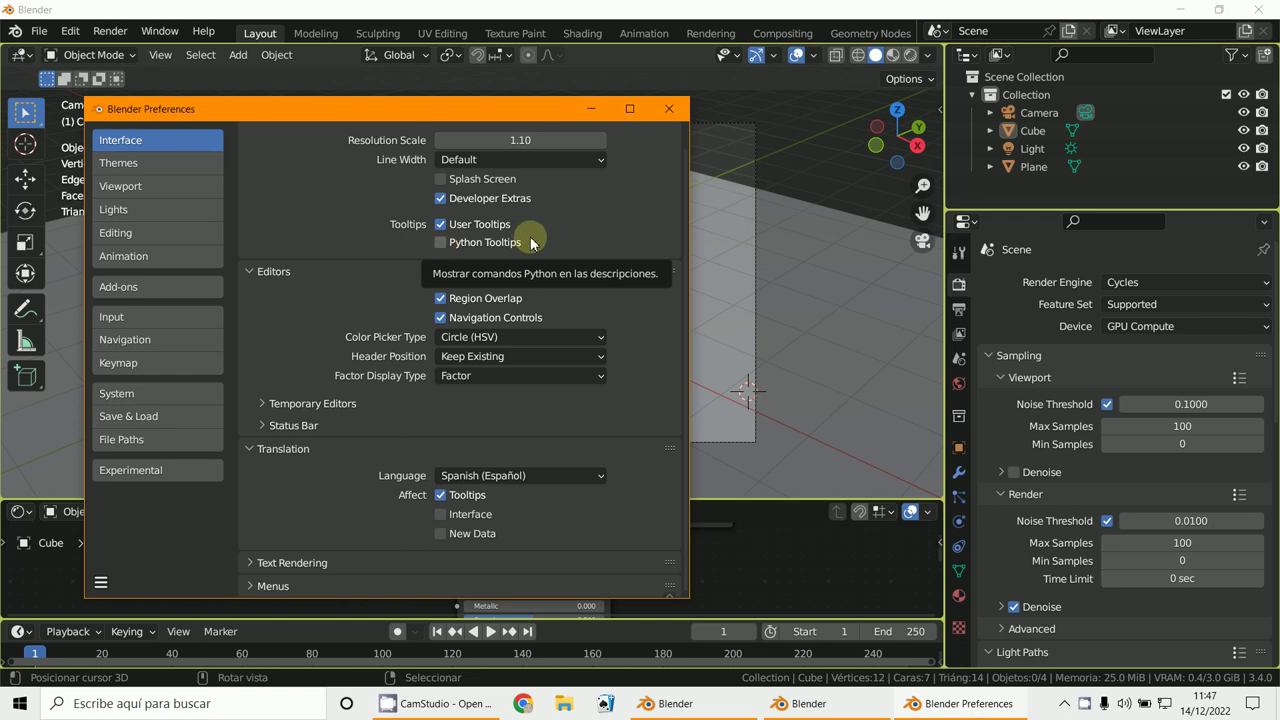
left_click(450, 205)
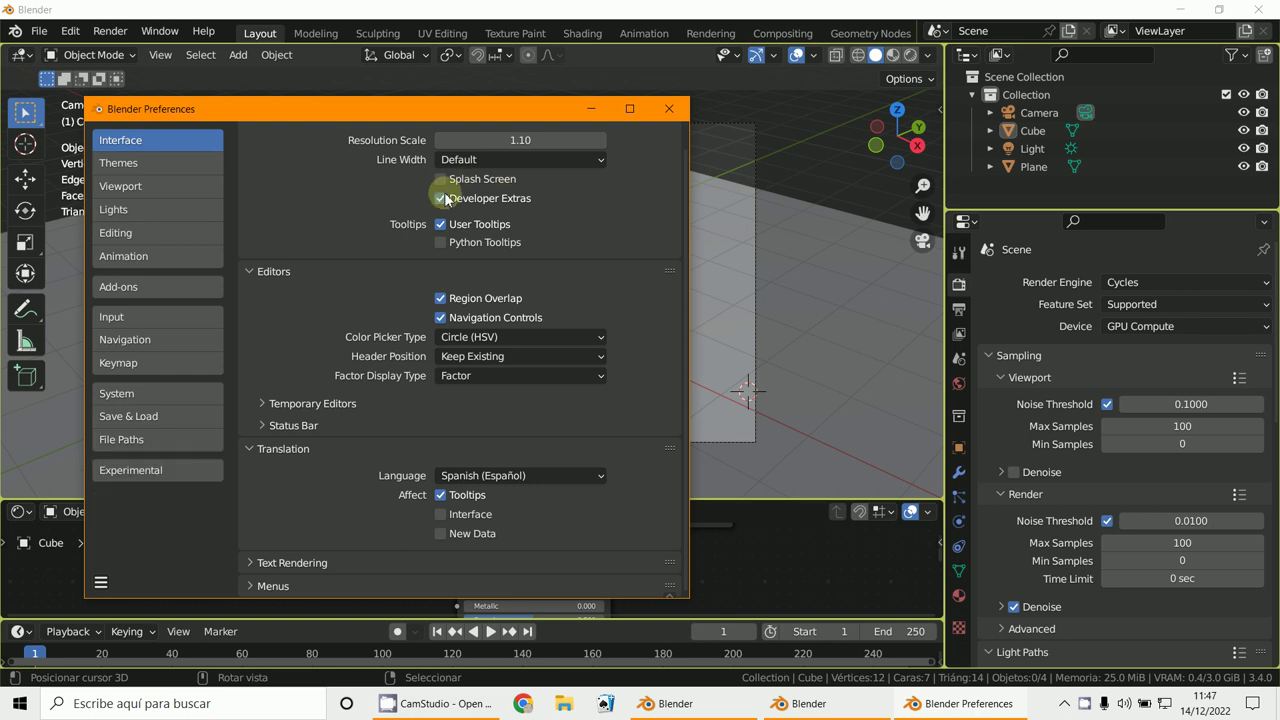
left_click(157, 470)
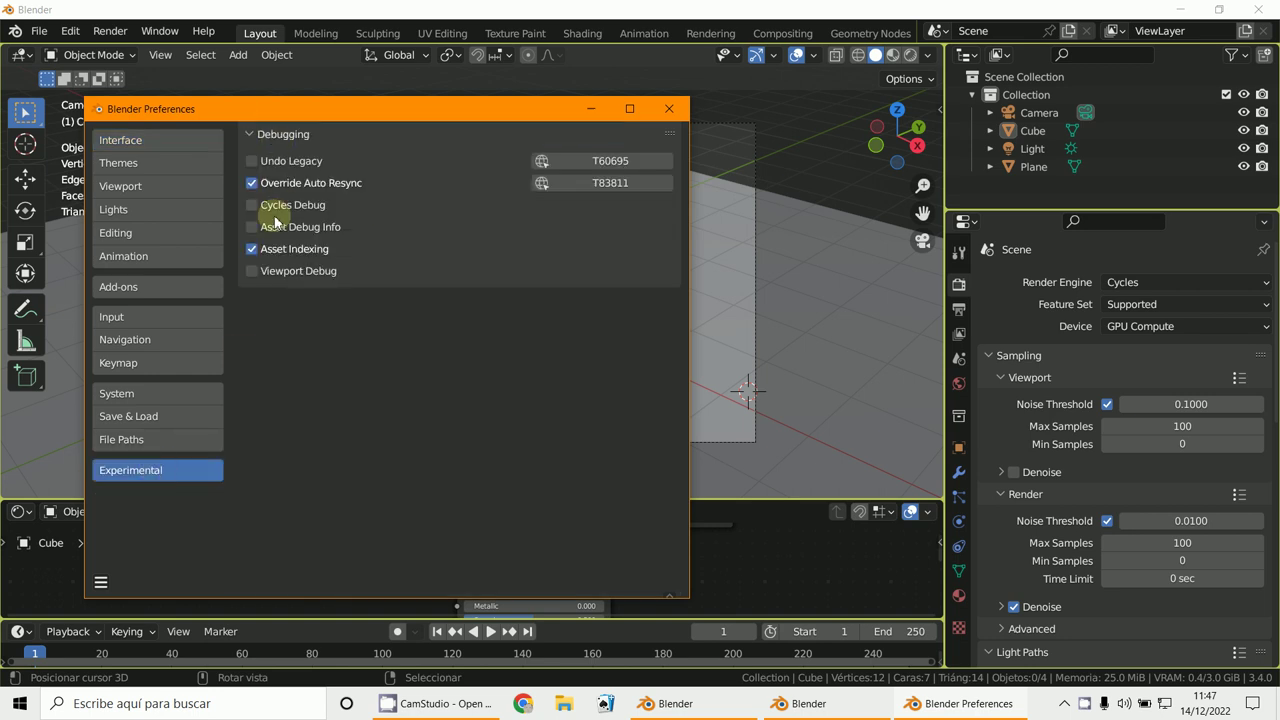
Step: Return Preferences to the Interface page with Python Tooltips switched off, moved up and right
left_click(598, 104)
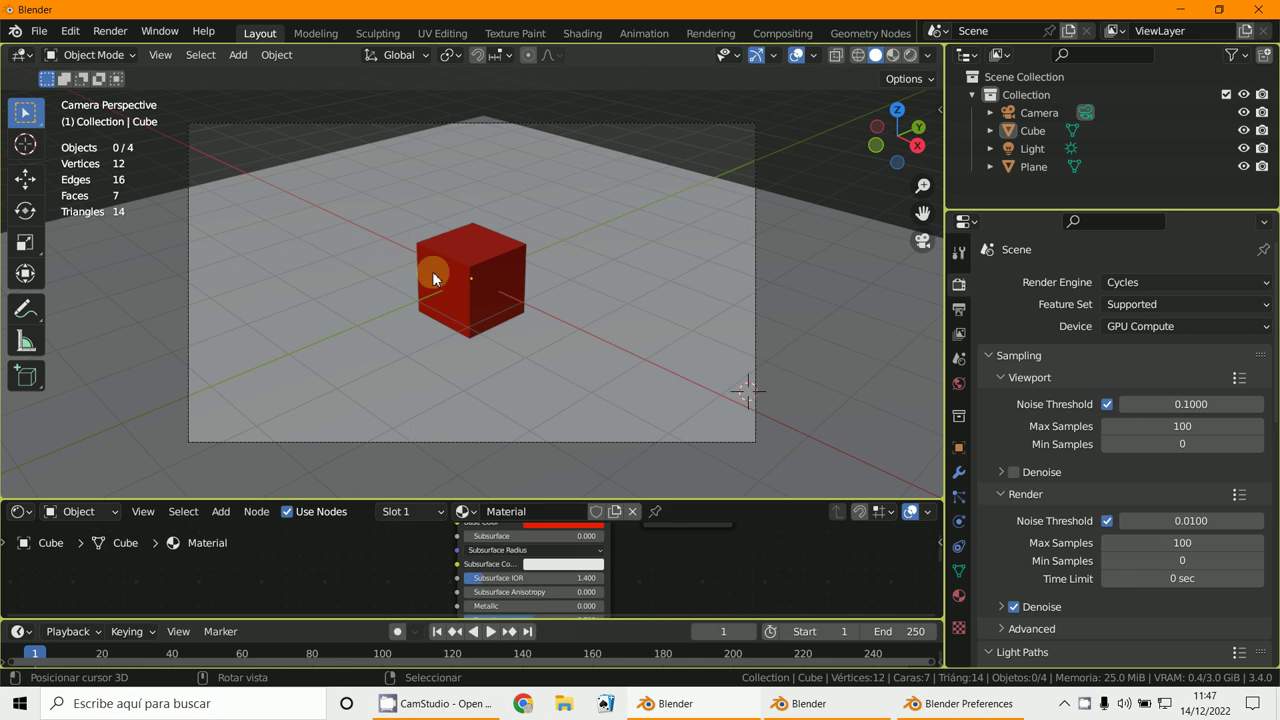
left_click(918, 706)
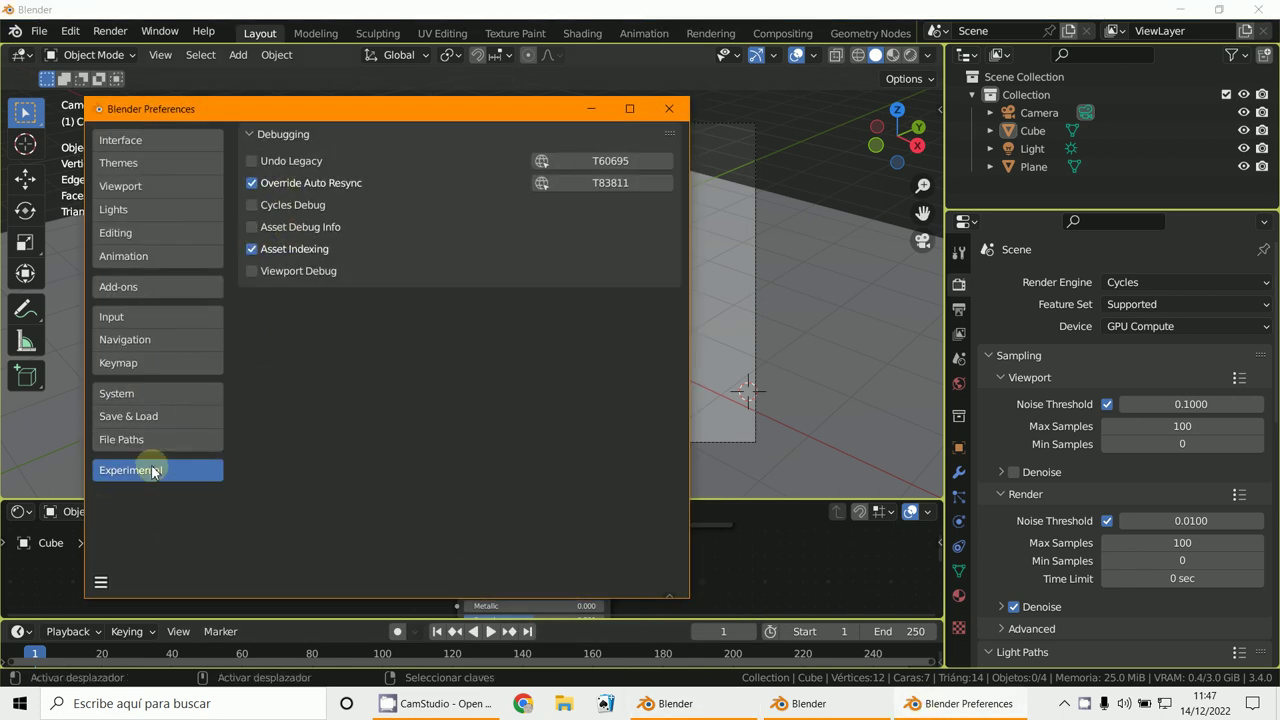
left_click(150, 140)
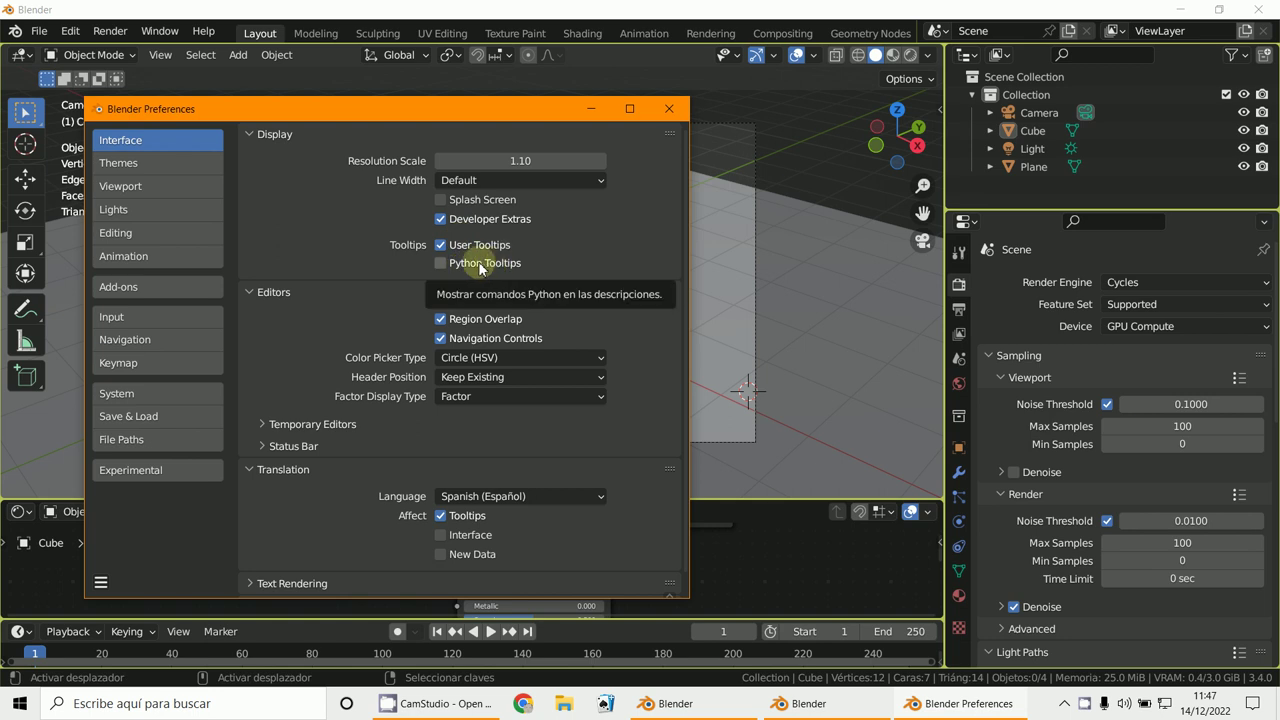
left_click(440, 263)
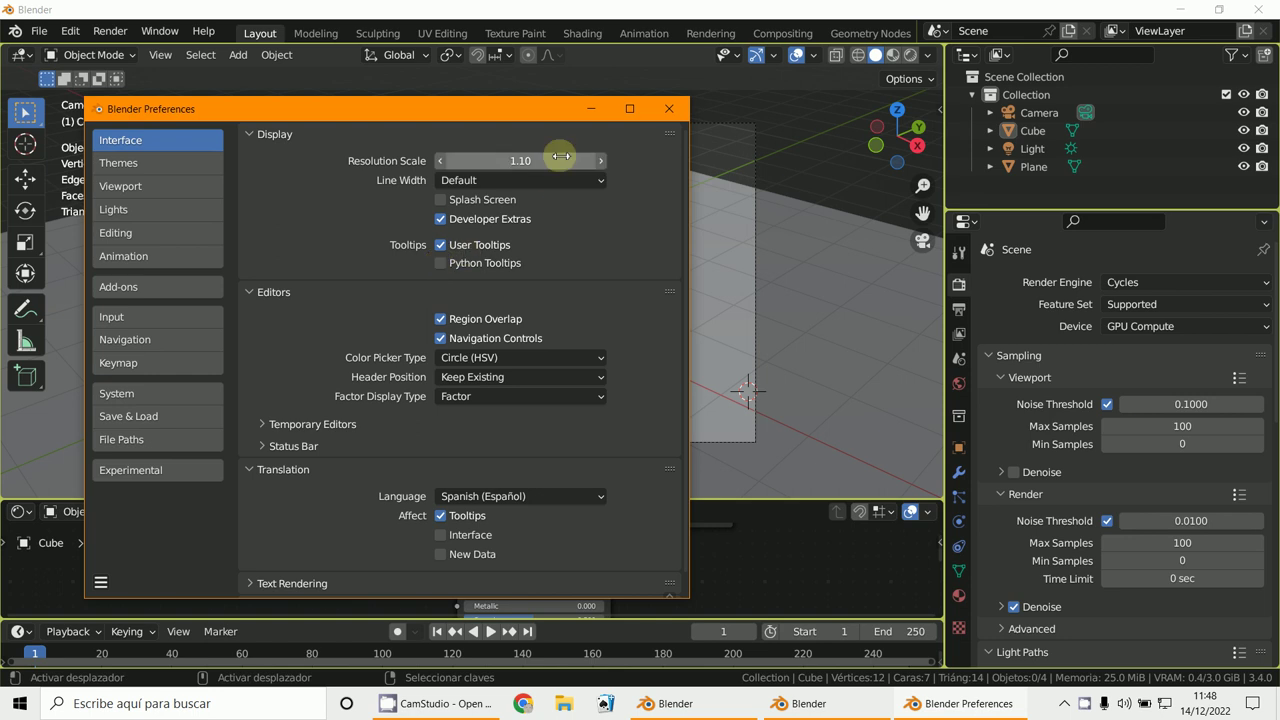
left_click_drag(514, 110, 550, 79)
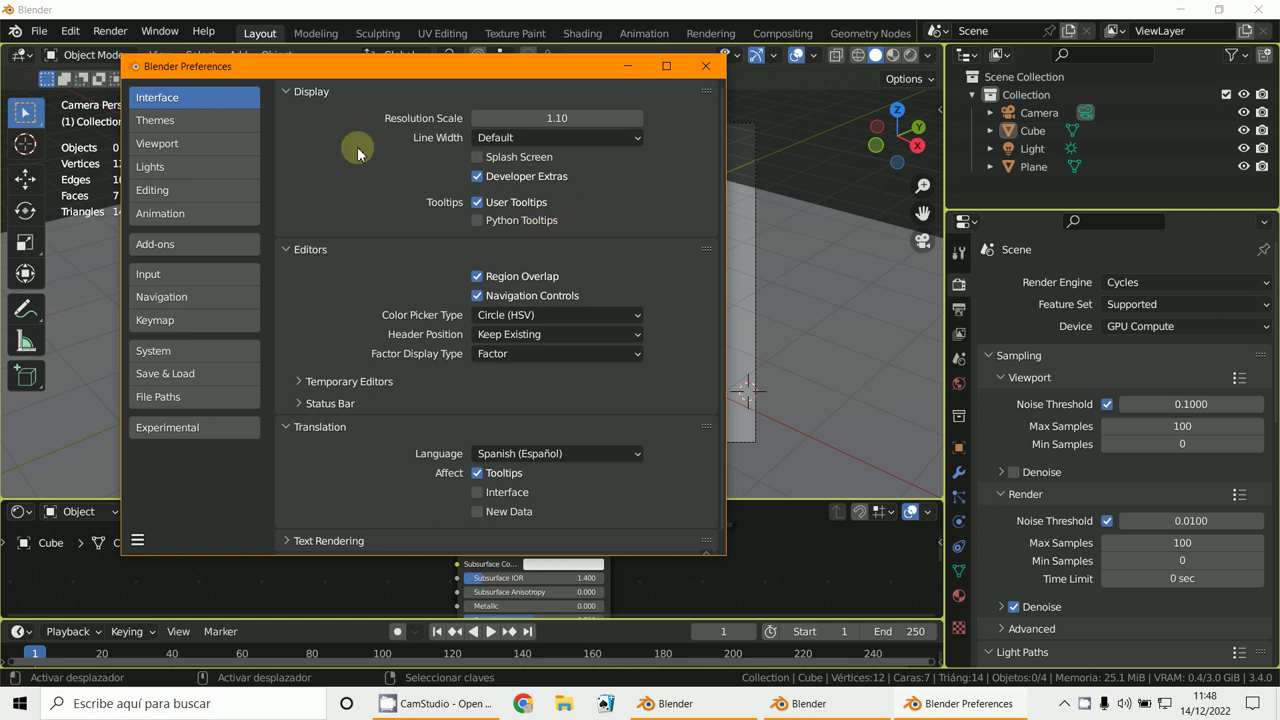
Step: On the Add-ons page, filter by Add Curve and then Add Mesh categories
left_click(181, 247)
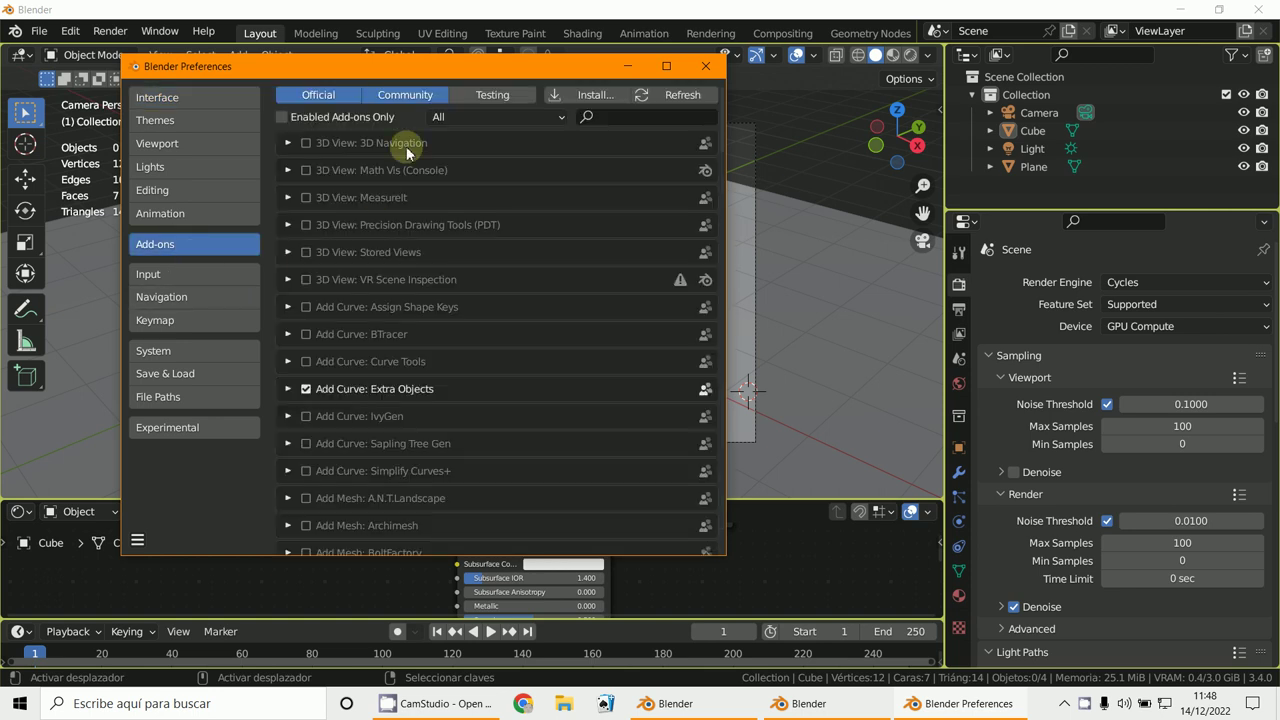
left_click(485, 118)
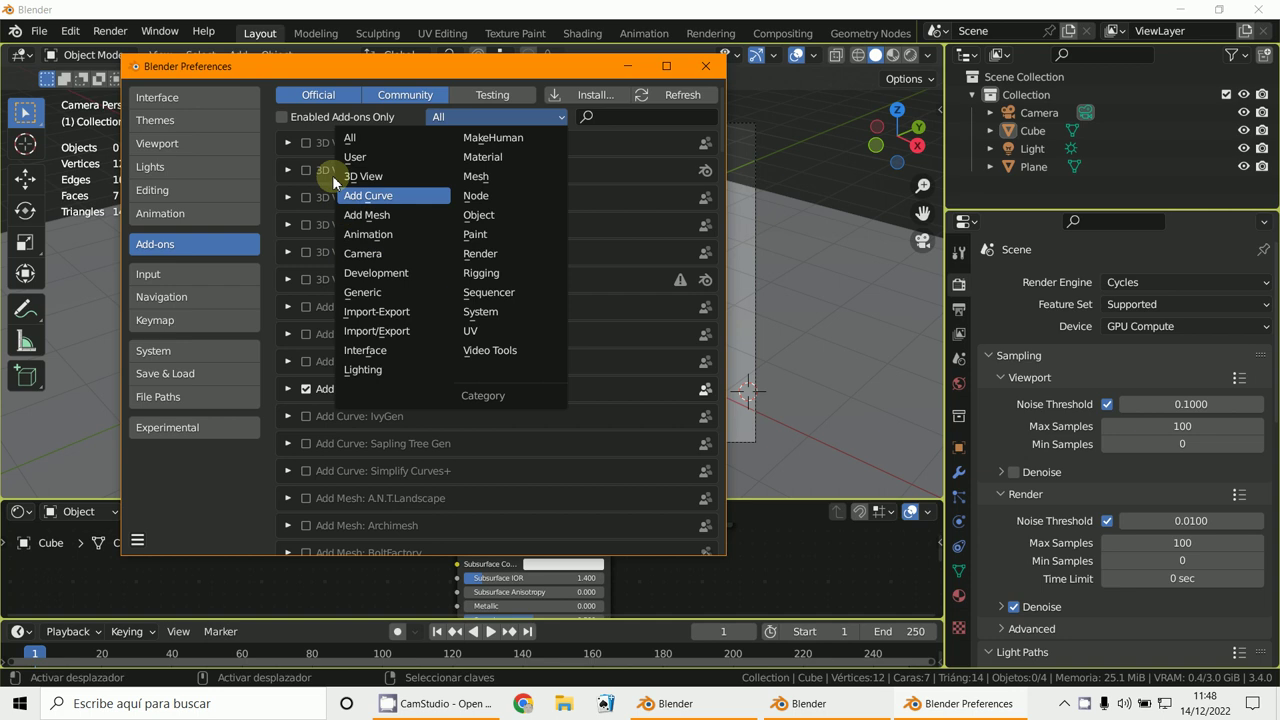
left_click(380, 195)
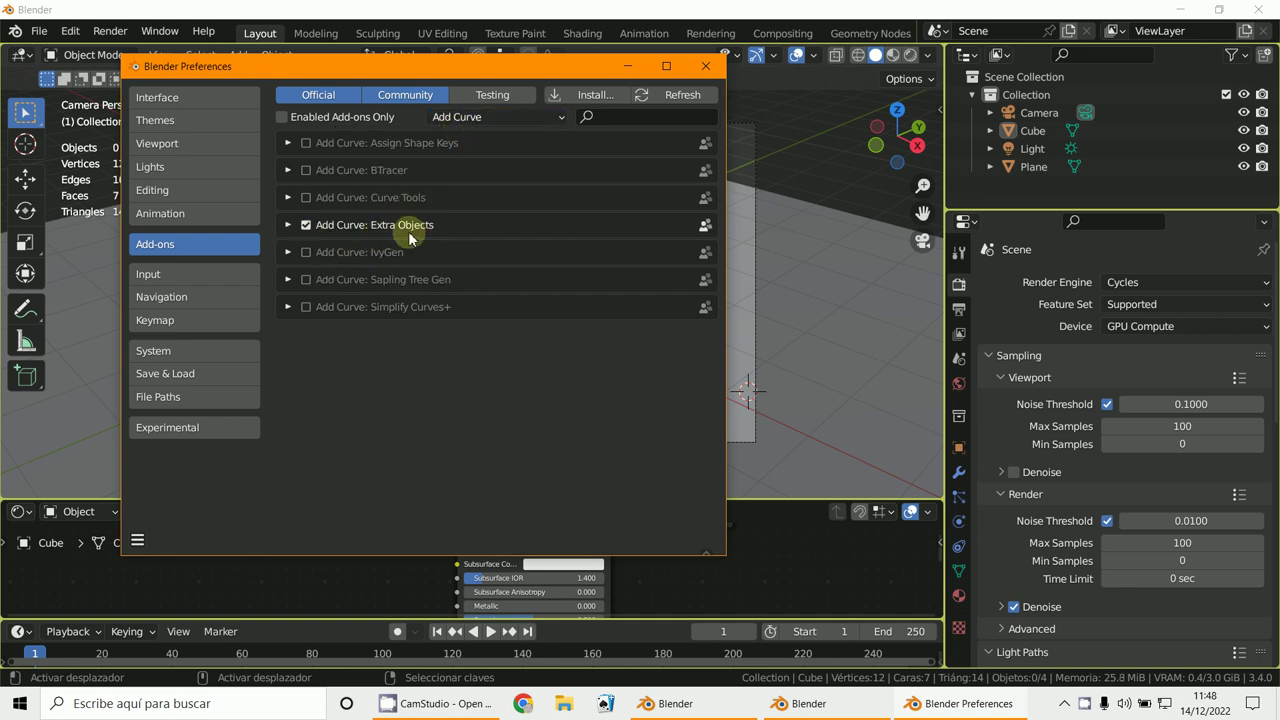
left_click(463, 117)
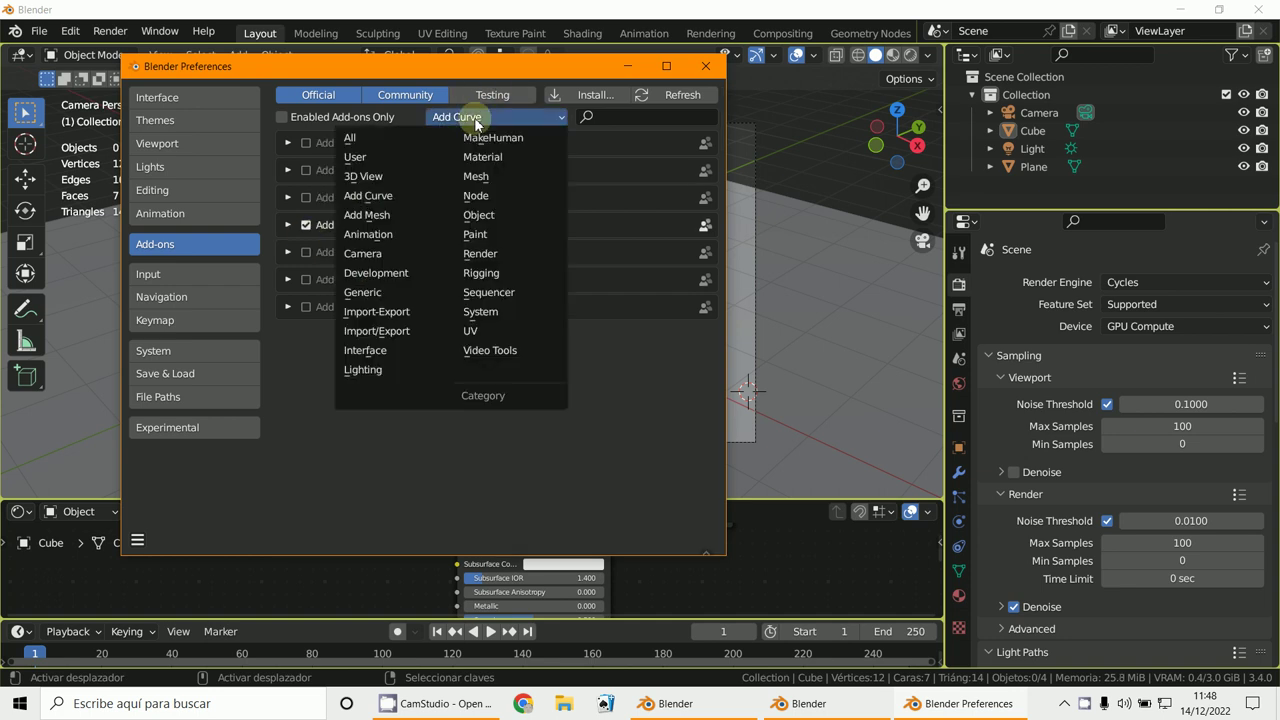
left_click(397, 214)
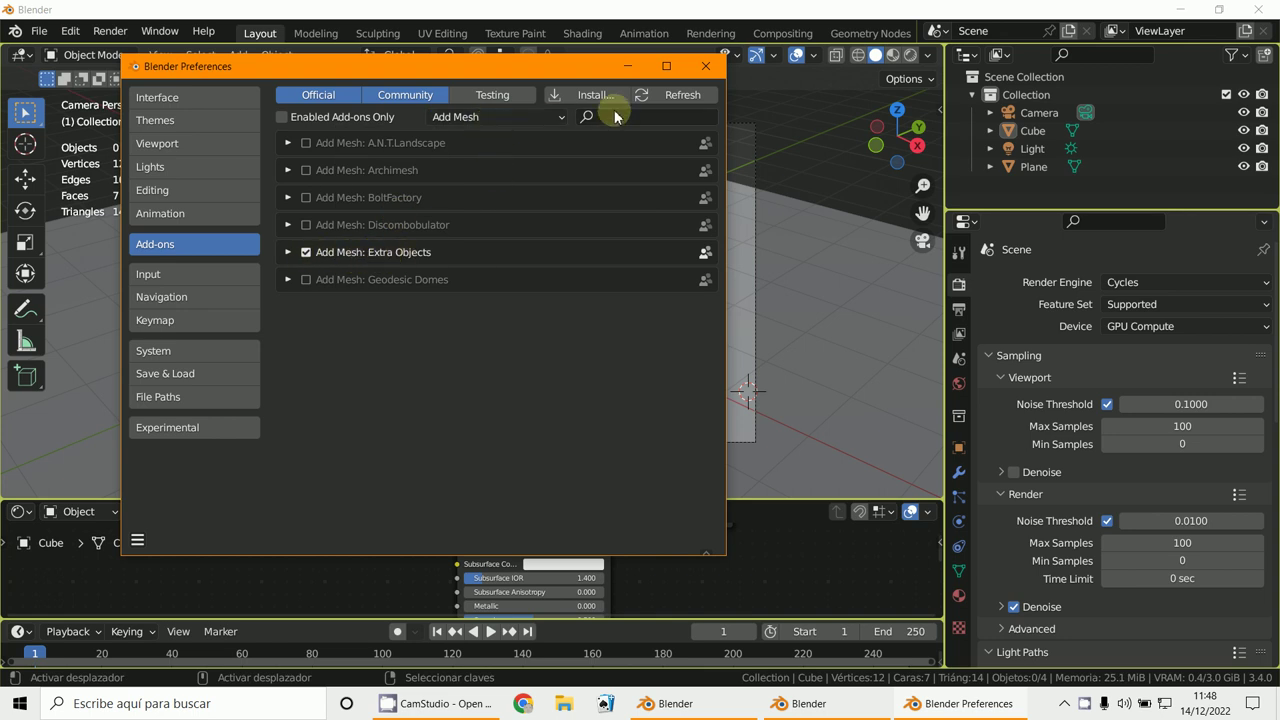
Step: Check the meshes available to add, then filter add-ons to the Mesh category
left_click(637, 67)
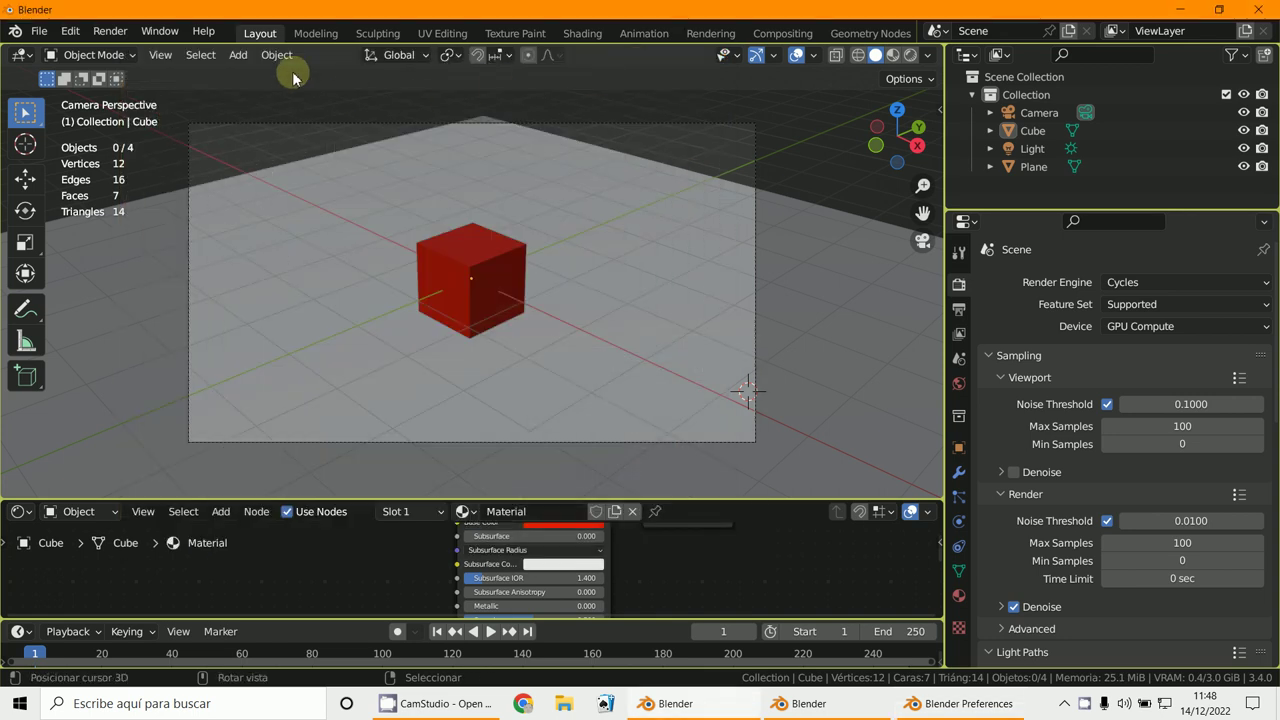
left_click(238, 55)
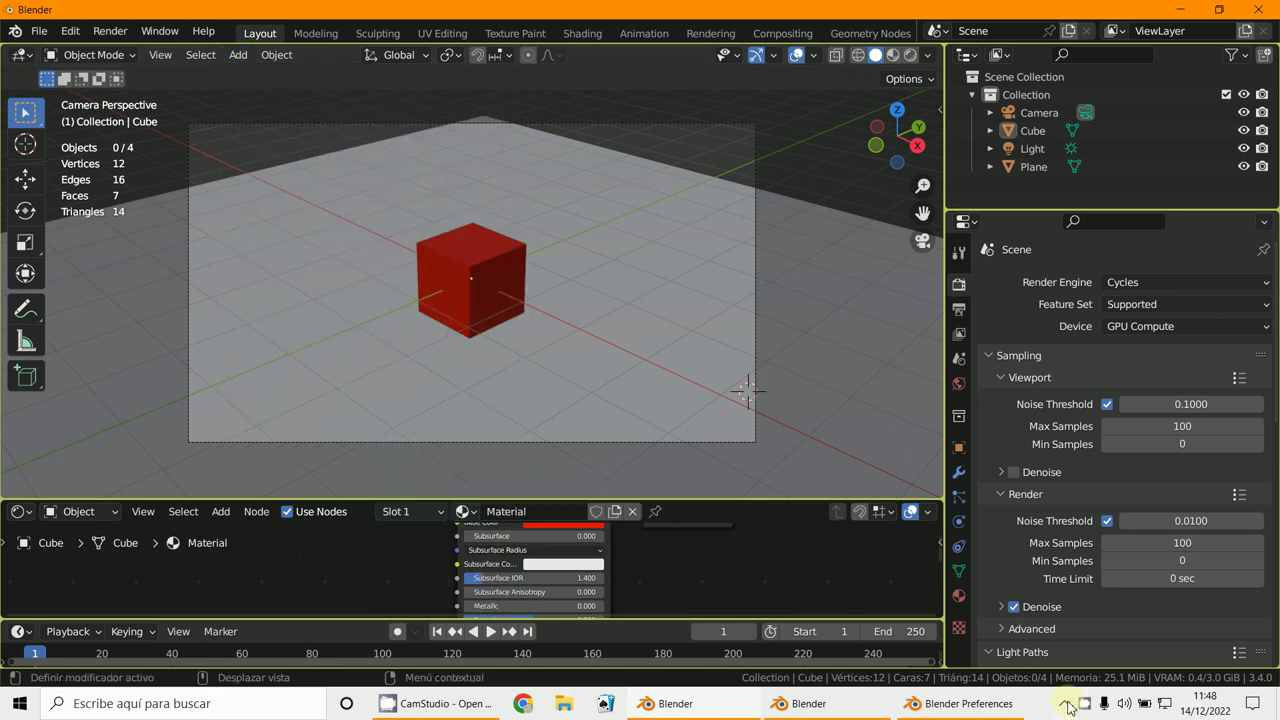
left_click(990, 705)
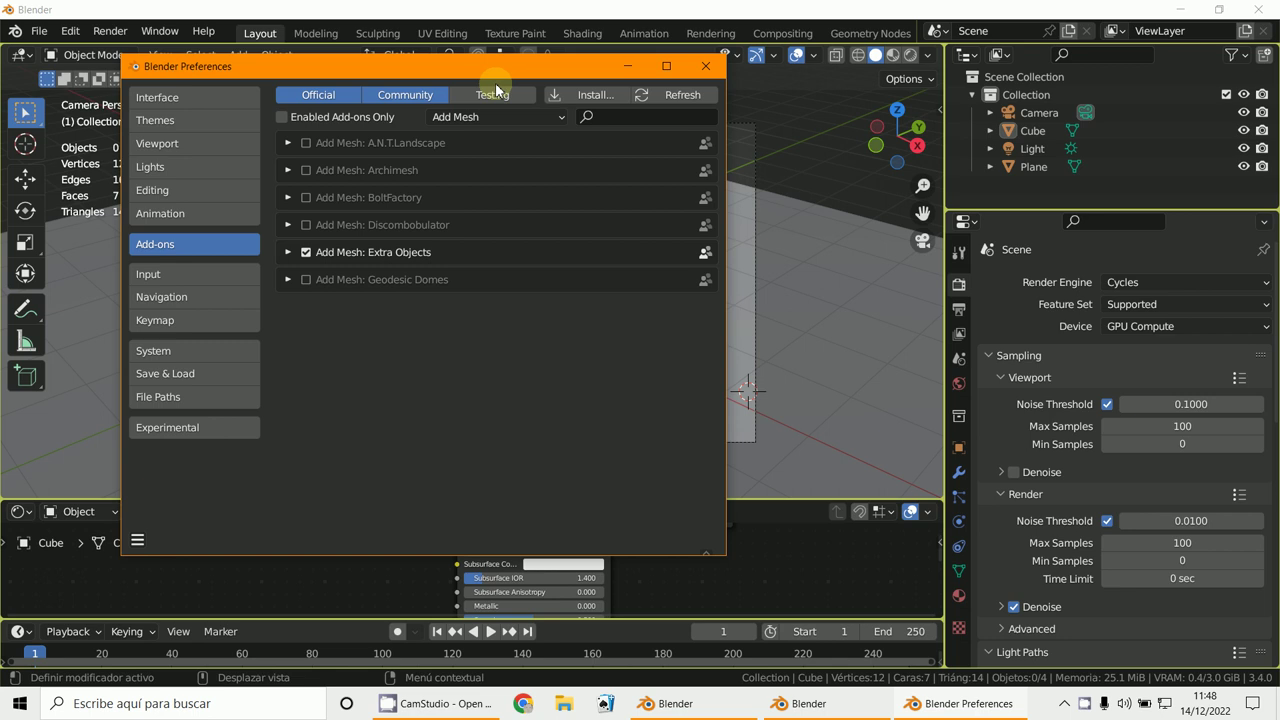
left_click(497, 118)
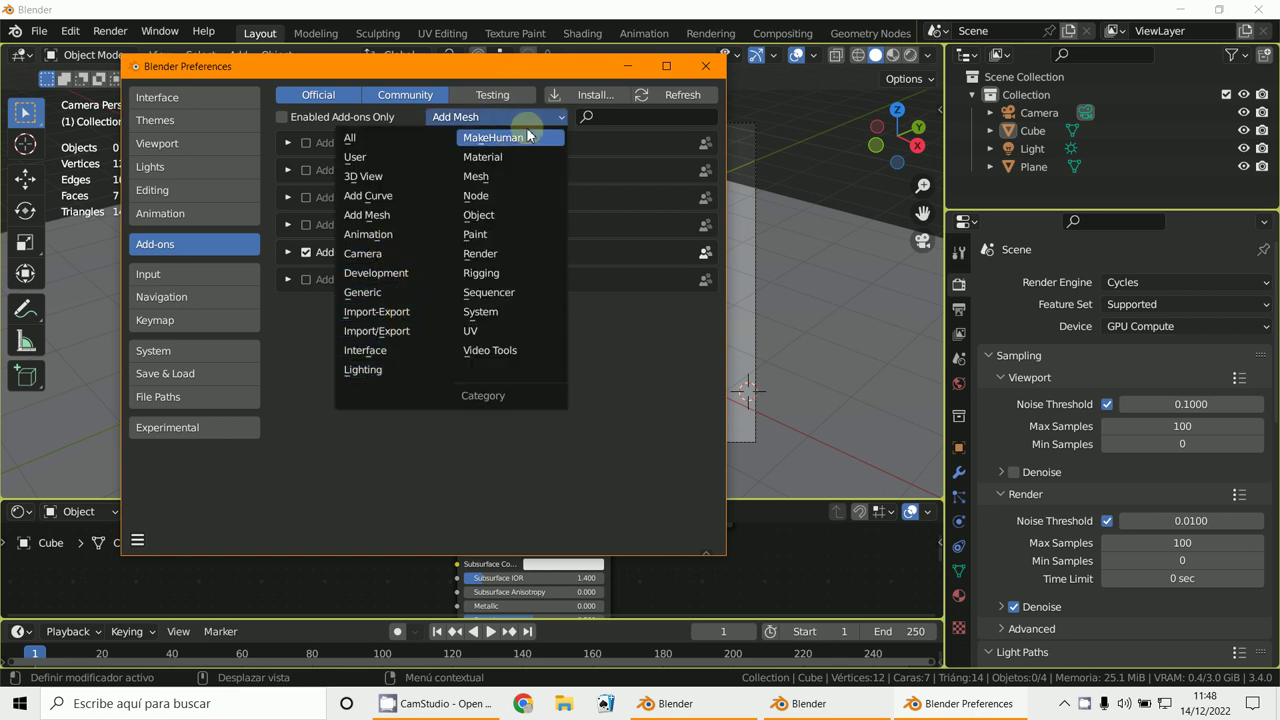
left_click(510, 176)
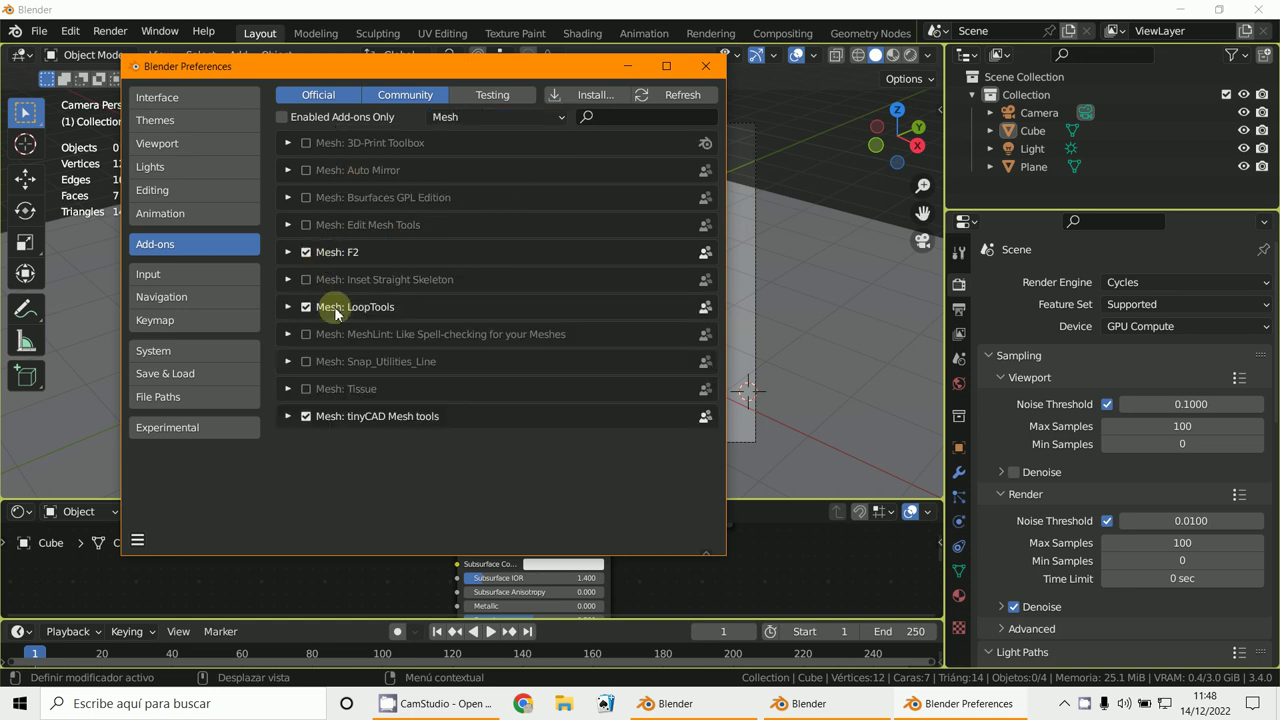
left_click(752, 250)
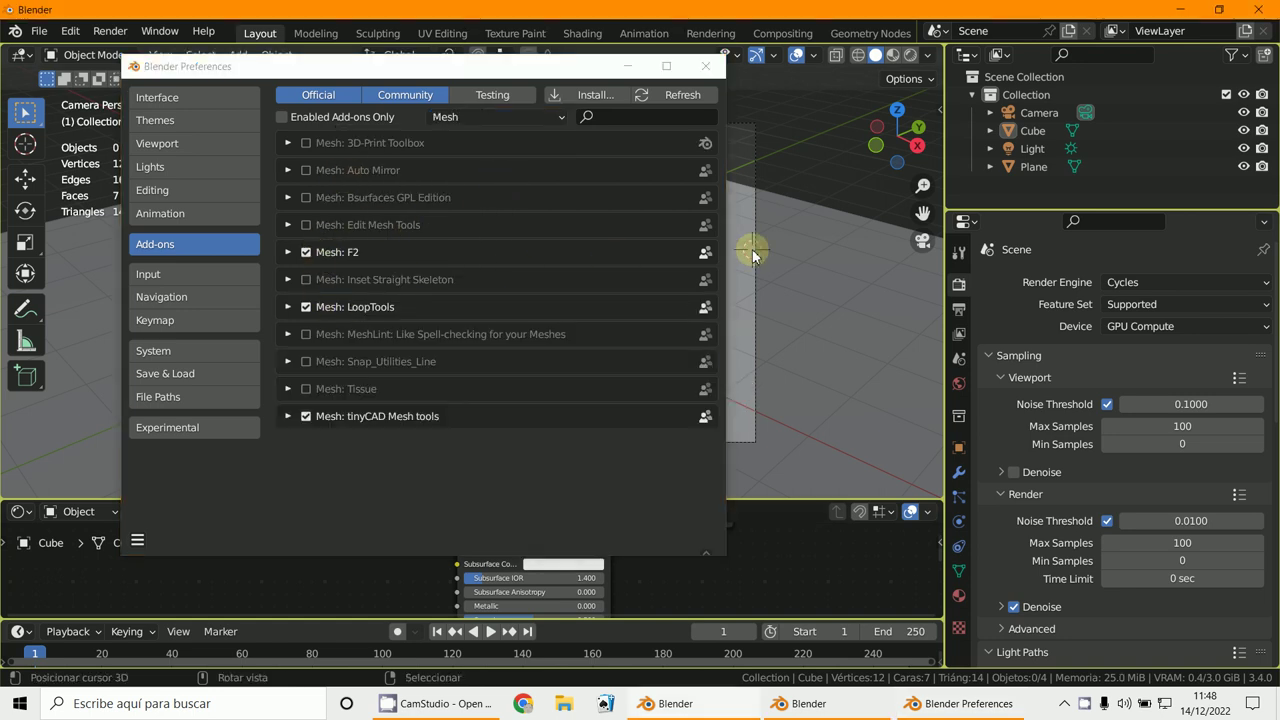
Step: Put the Plane in Edit Mode and open its context menu to find LoopTools
left_click(816, 206)
left_click(627, 66)
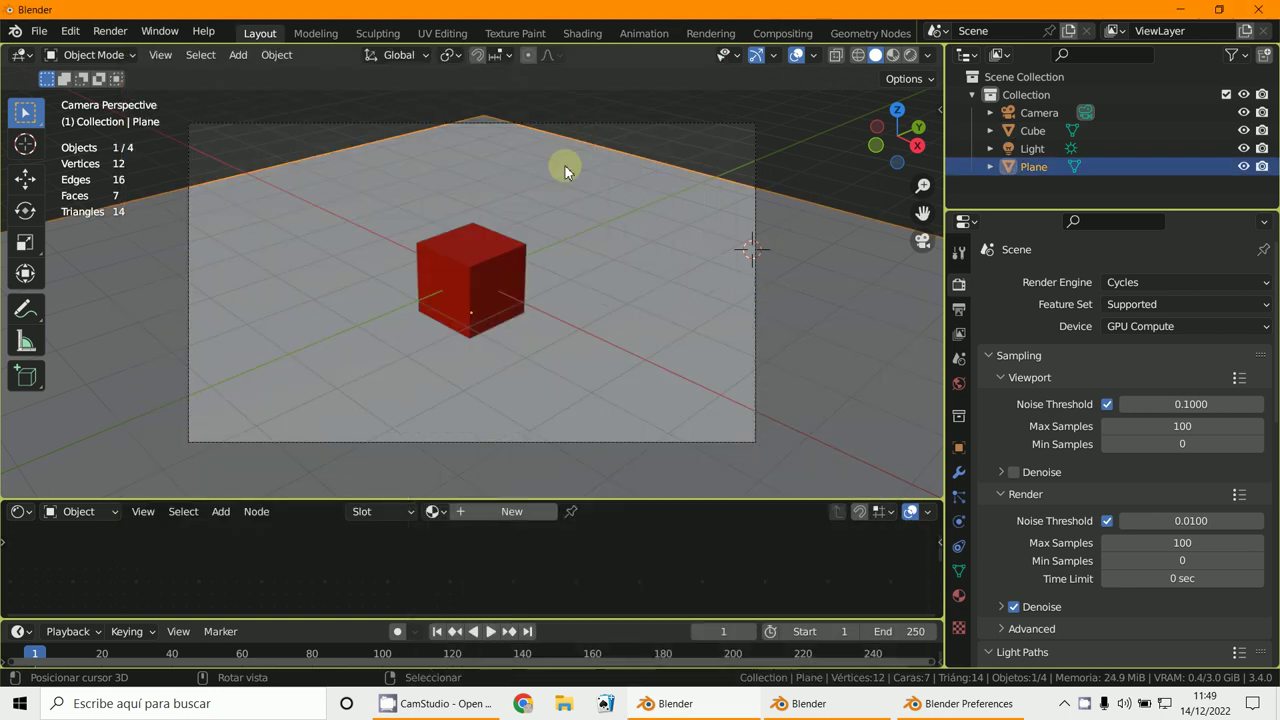
left_click(88, 55)
left_click(86, 89)
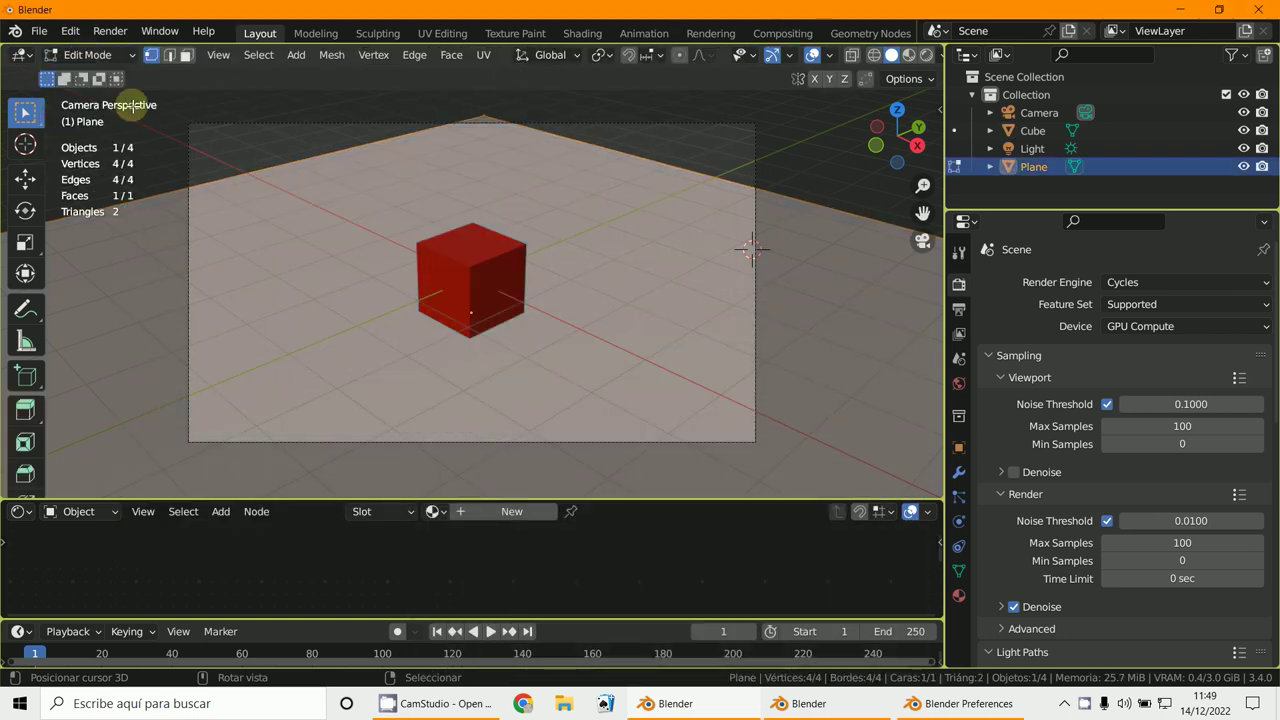
right_click(400, 163)
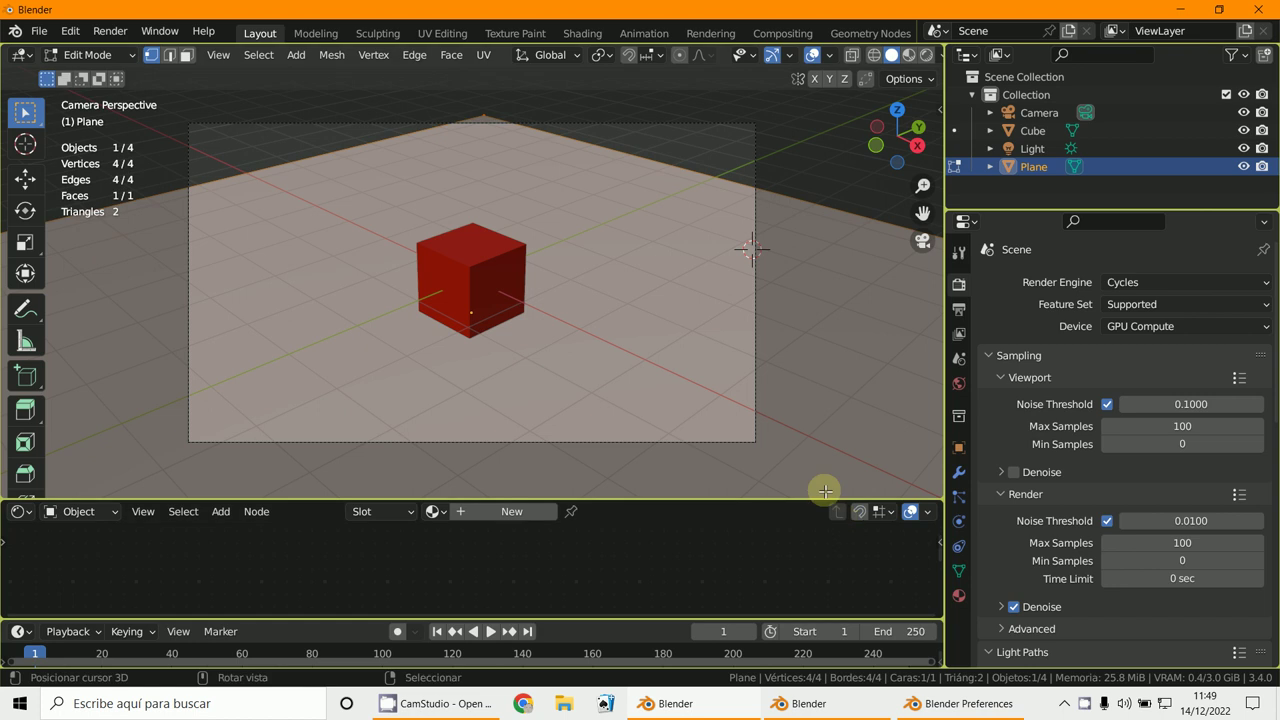
Step: Close the Render Result window and bring Preferences back to the front
left_click(808, 703)
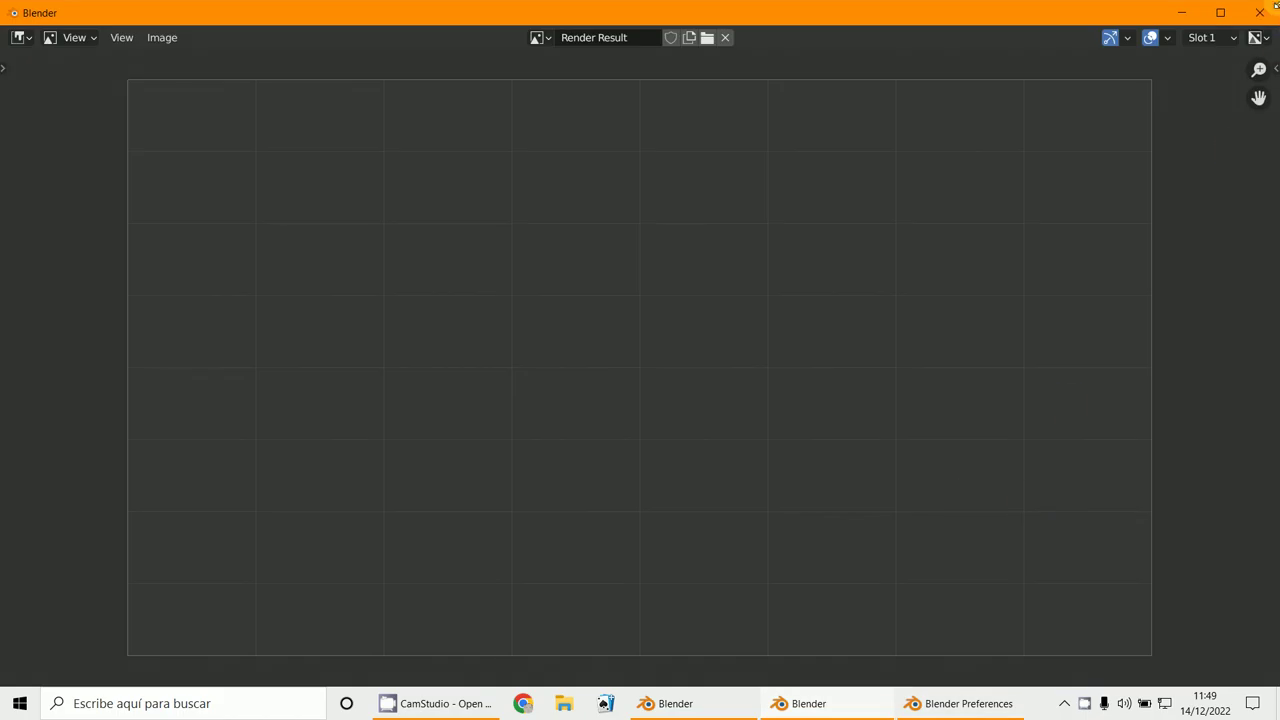
left_click(1259, 12)
left_click(818, 705)
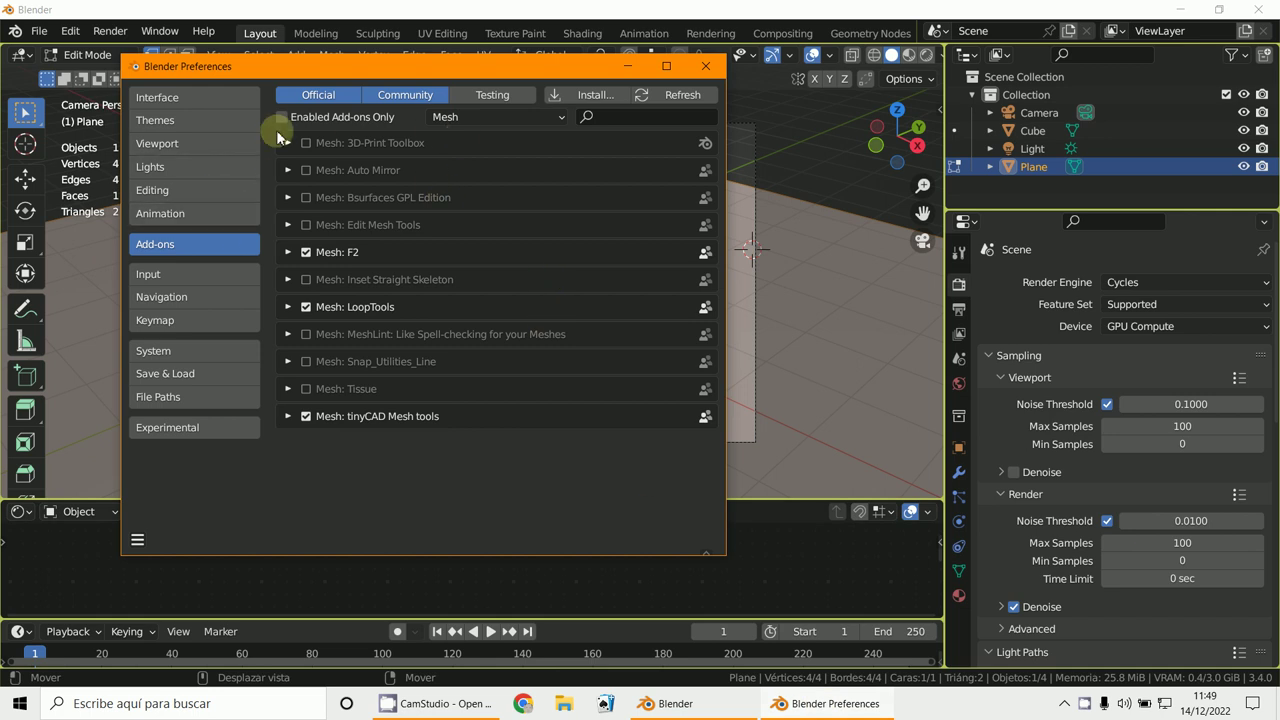
Step: Expand the User Interface > Styles settings on the Themes page
left_click(154, 122)
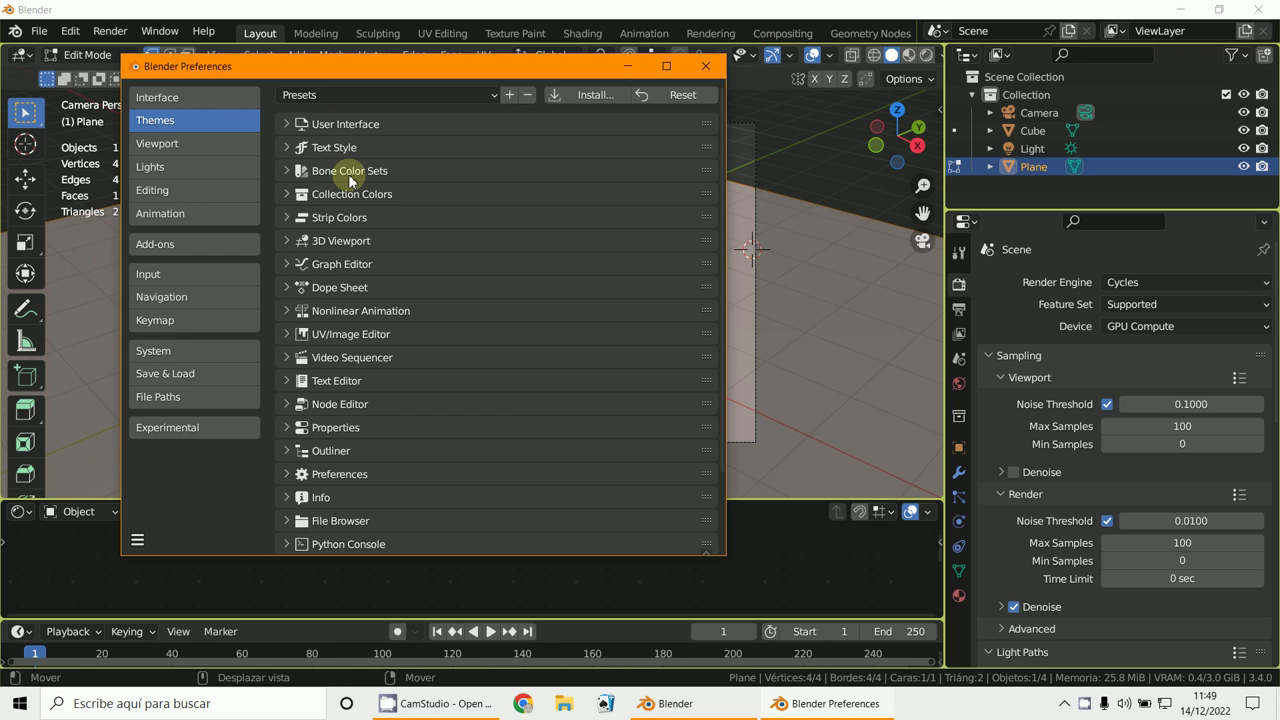
left_click(952, 167)
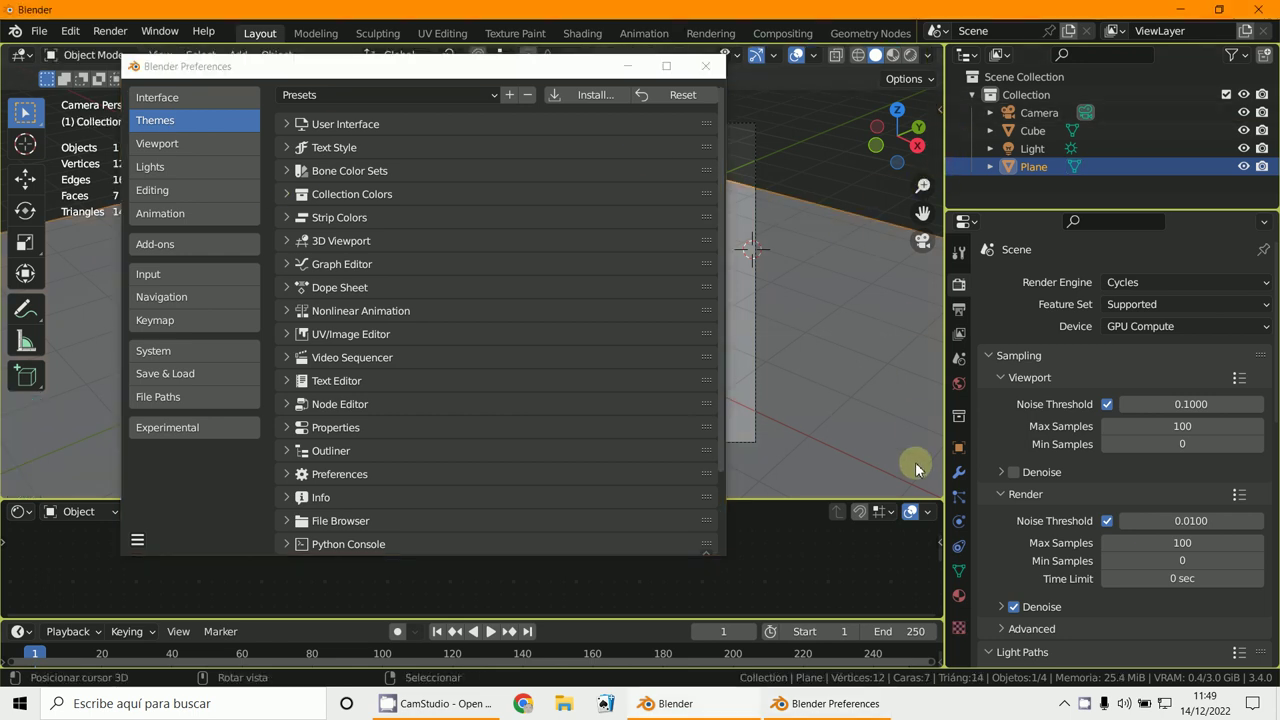
left_click(308, 121)
scroll(371, 213, "down", 2)
scroll(371, 213, "down", 3)
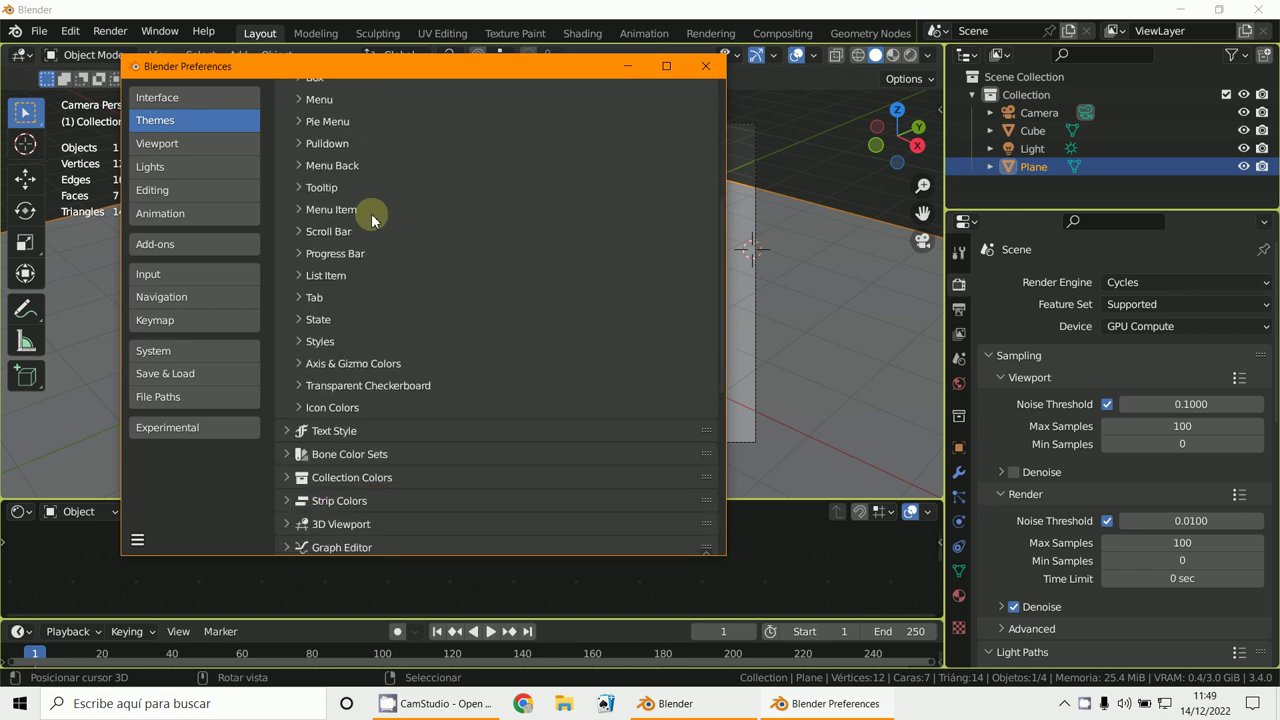
scroll(371, 213, "down", 2)
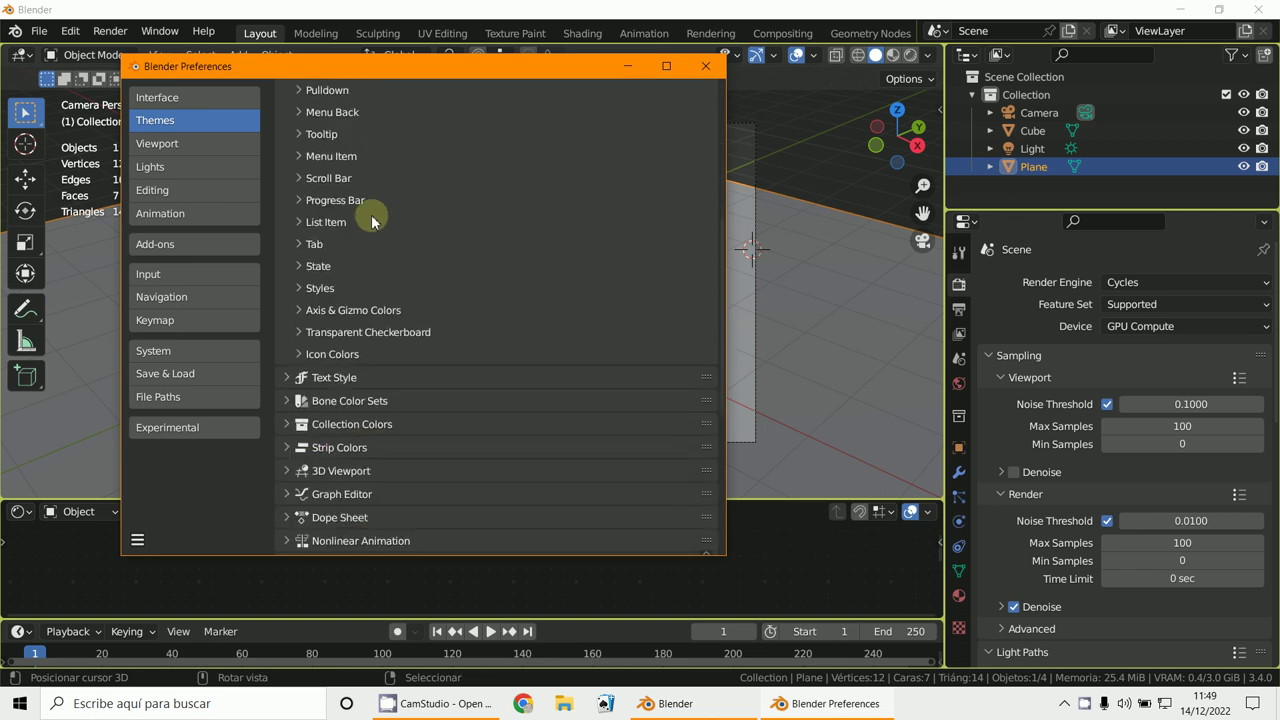
left_click(304, 290)
Step: Make Editor Outline pale yellow (Value 0.890), widen the side panels, and minimise Preferences
left_click(572, 392)
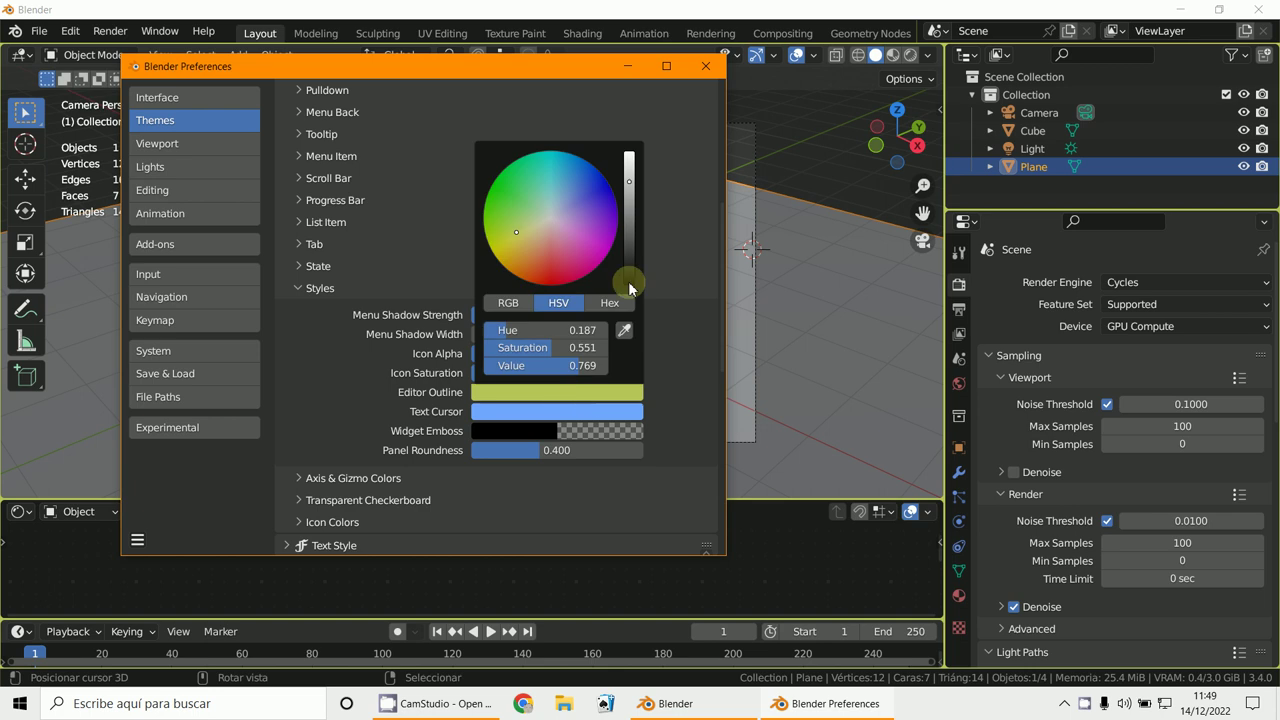
left_click_drag(637, 188, 472, 260)
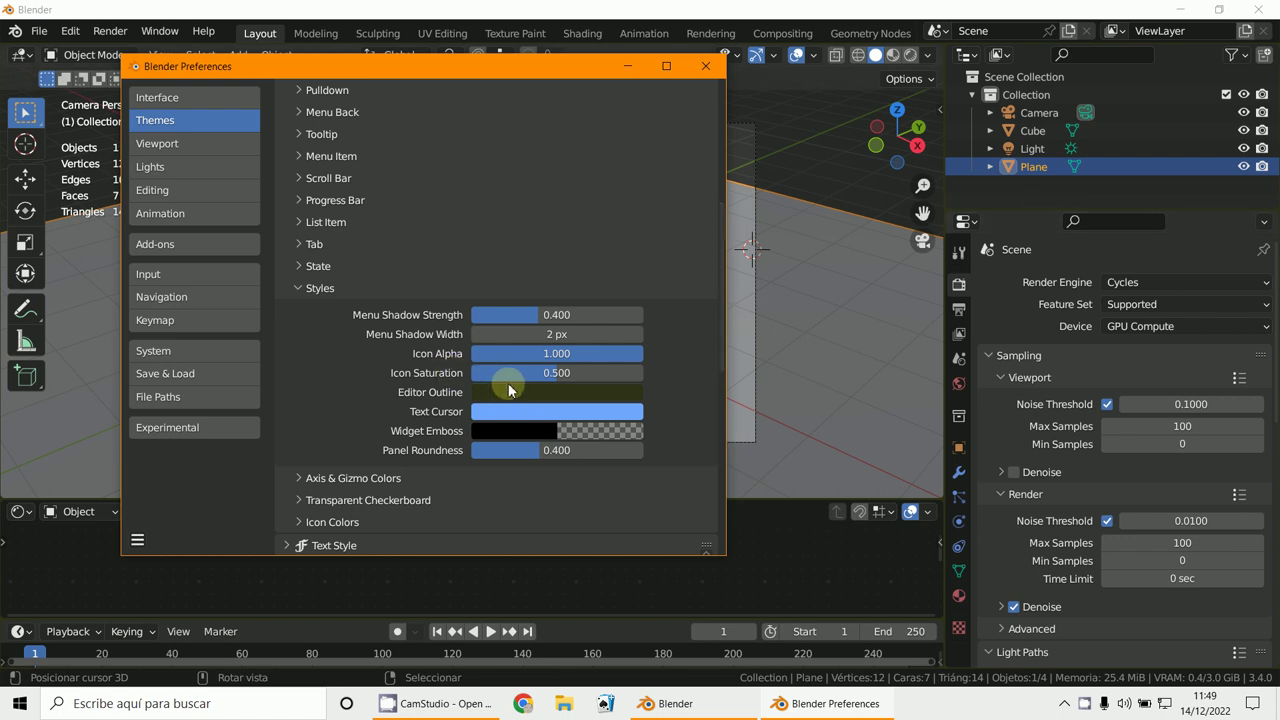
left_click(505, 391)
left_click_drag(629, 259, 629, 183)
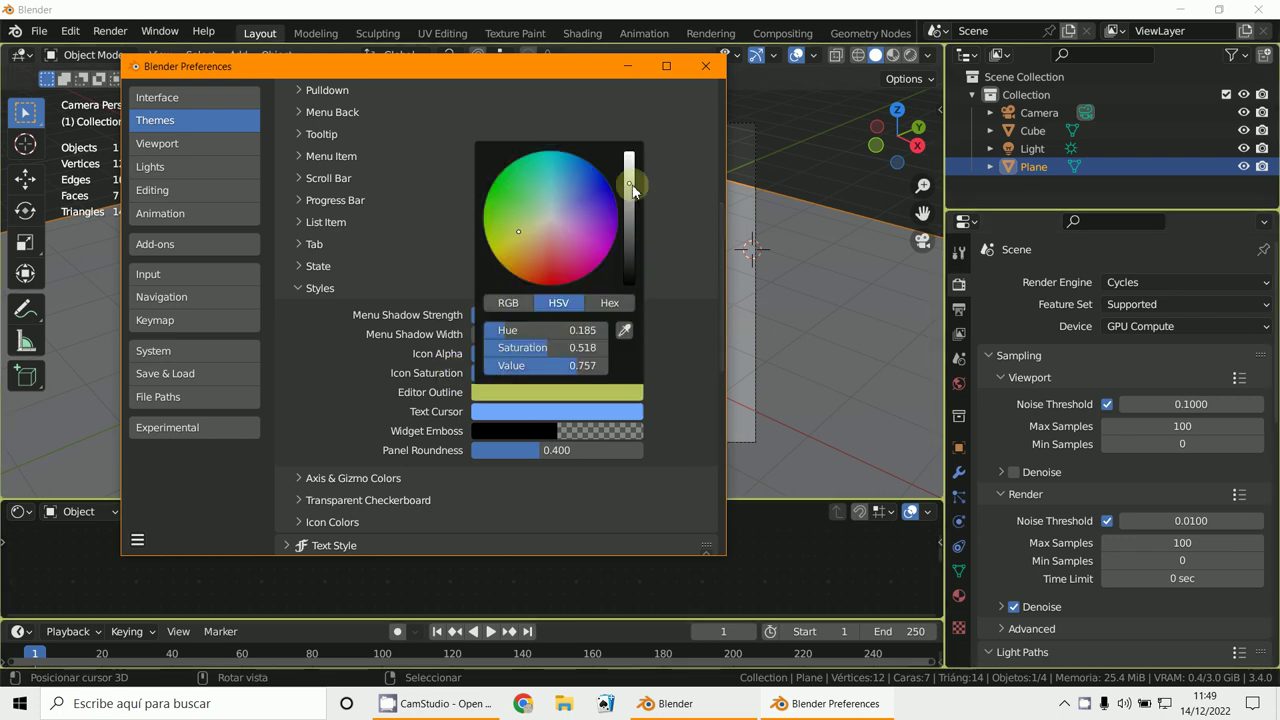
left_click(523, 231)
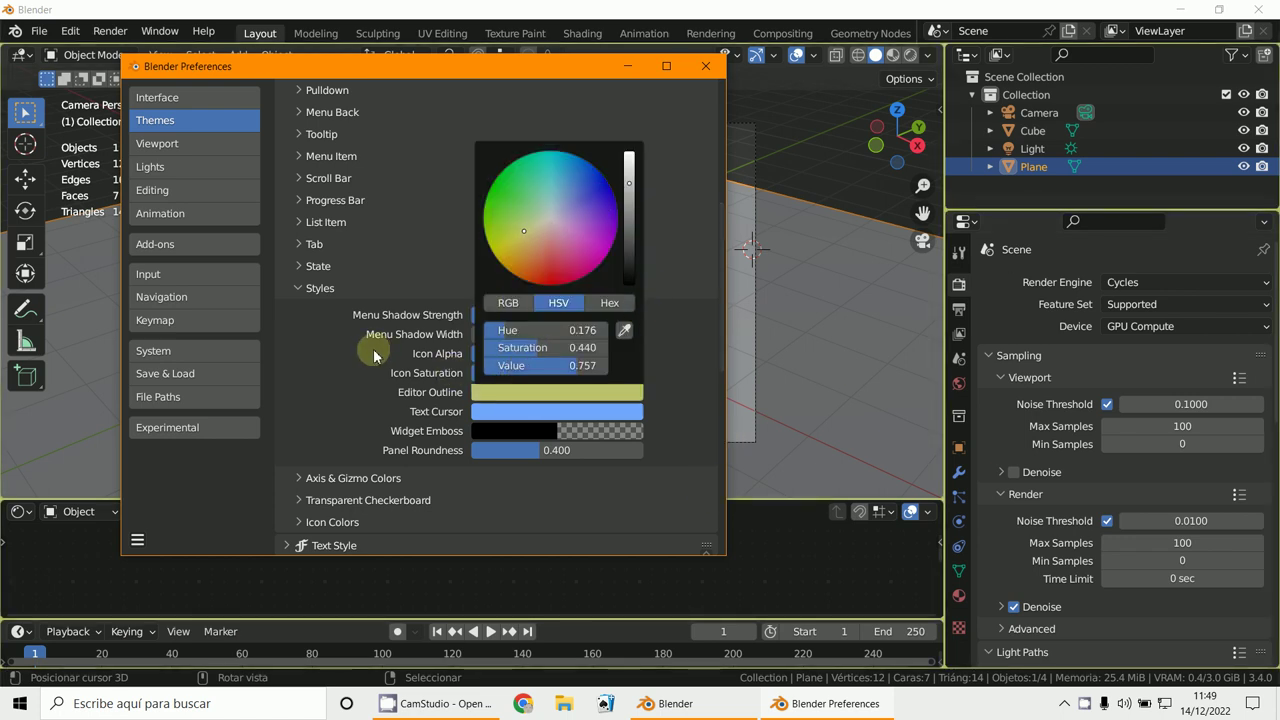
left_click(629, 181)
scroll(477, 292, "up", 2)
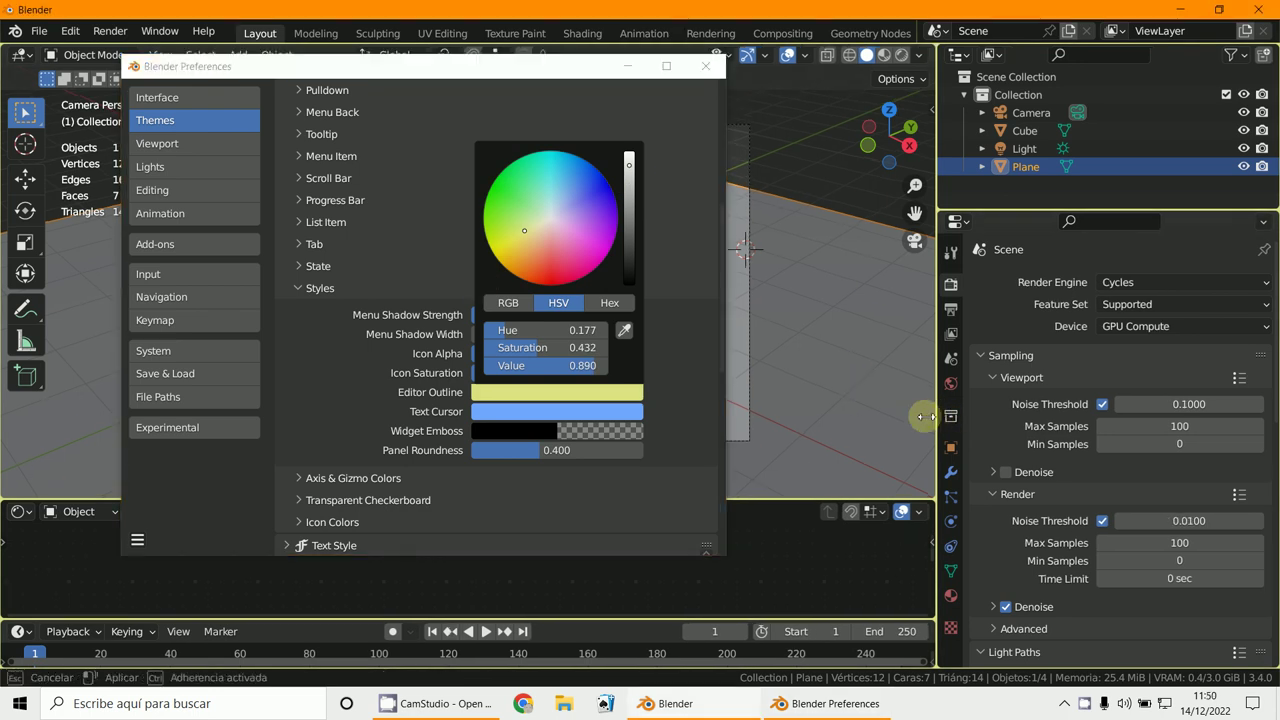
left_click_drag(943, 415, 922, 350)
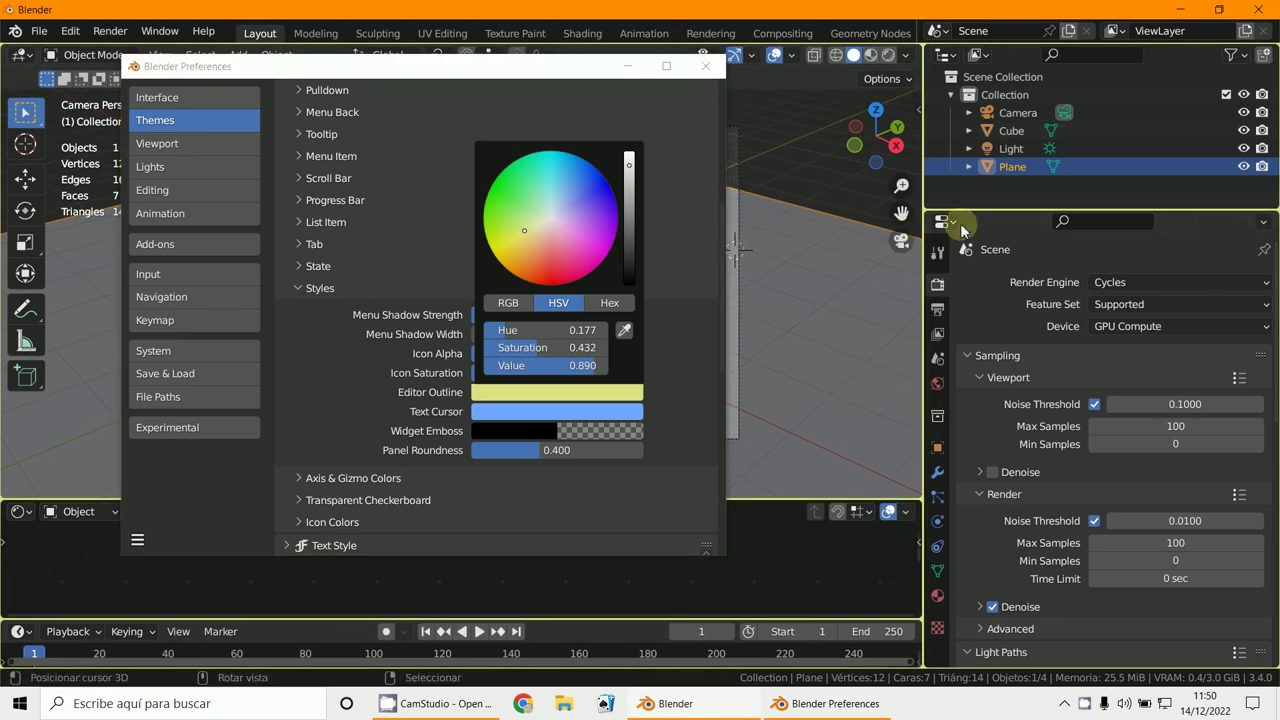
left_click(620, 67)
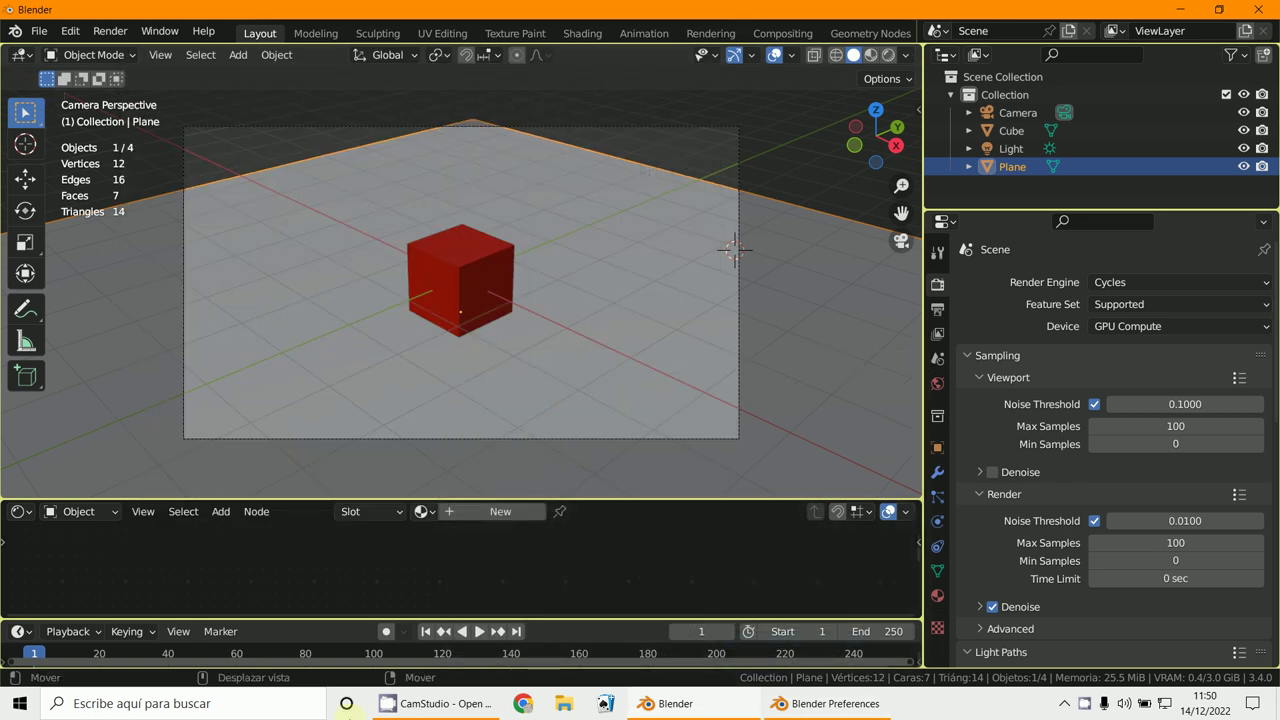
Step: Filter add-ons to Rigging, expand and collapse Rigging: Rigify, and move Preferences lower
left_click(838, 704)
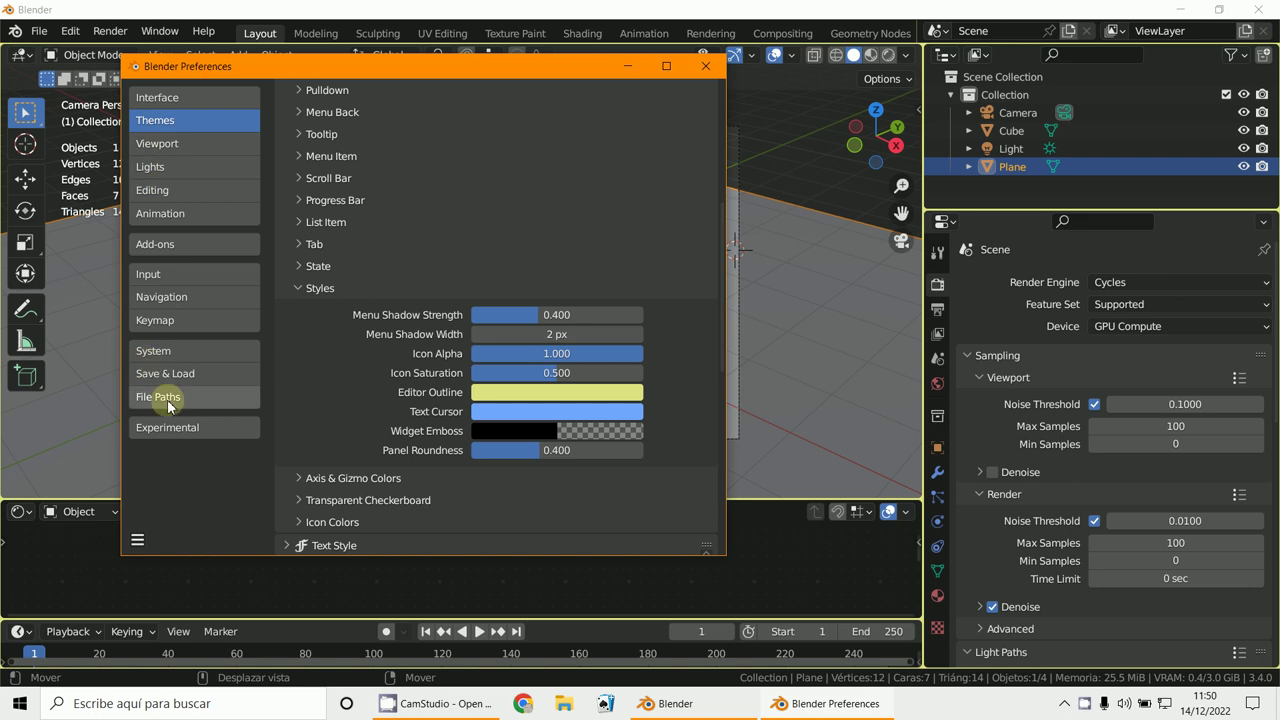
left_click(172, 245)
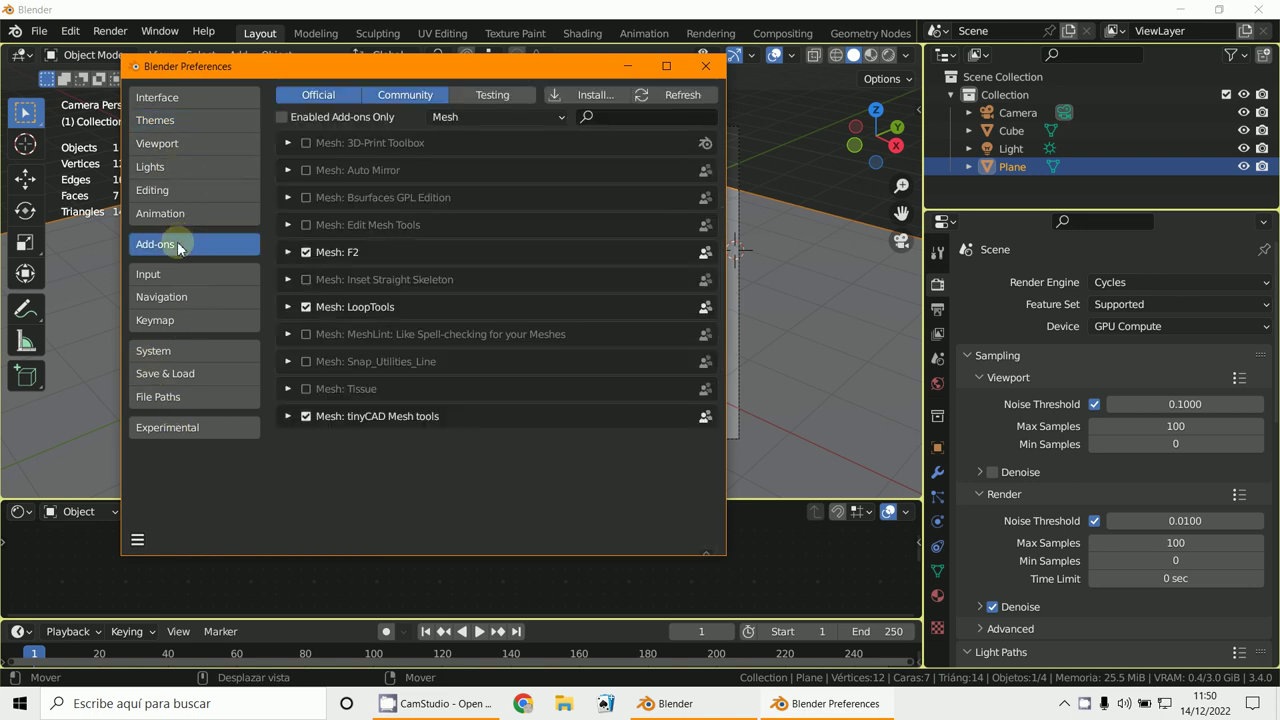
left_click(521, 117)
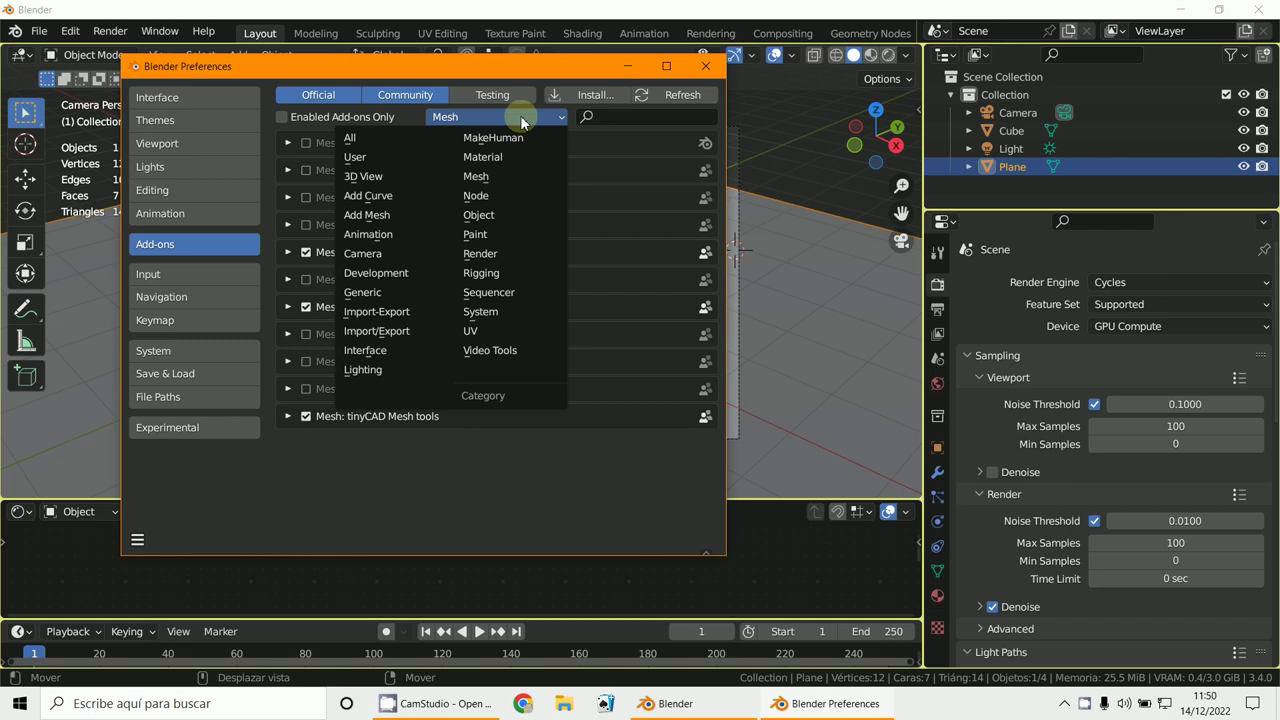
left_click(489, 278)
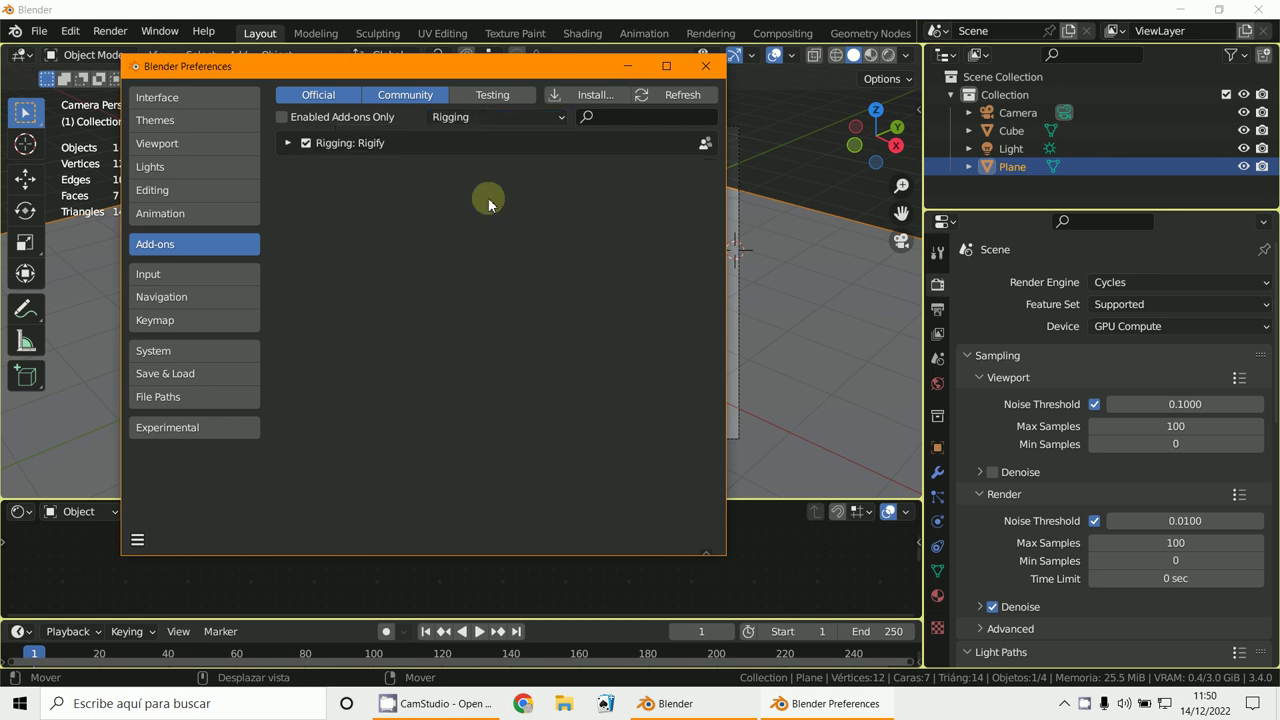
left_click(288, 143)
left_click(288, 143)
right_click(796, 364, "shift")
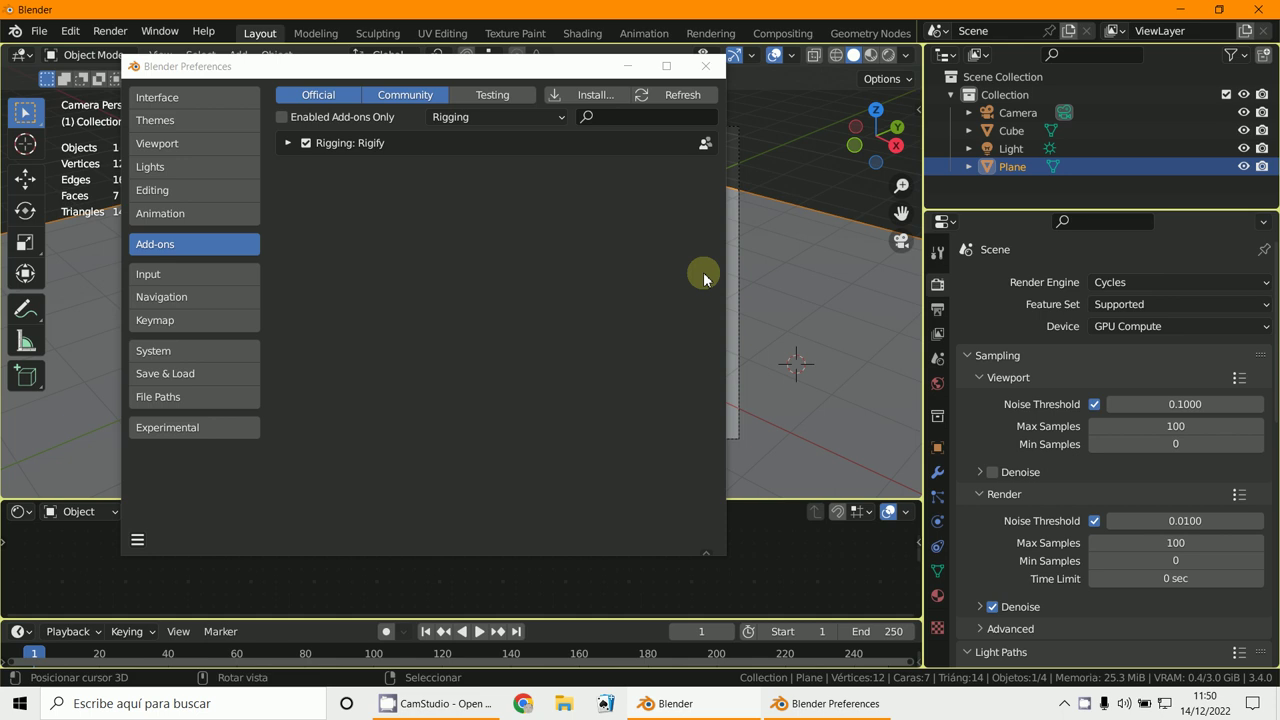
left_click_drag(553, 71, 691, 293)
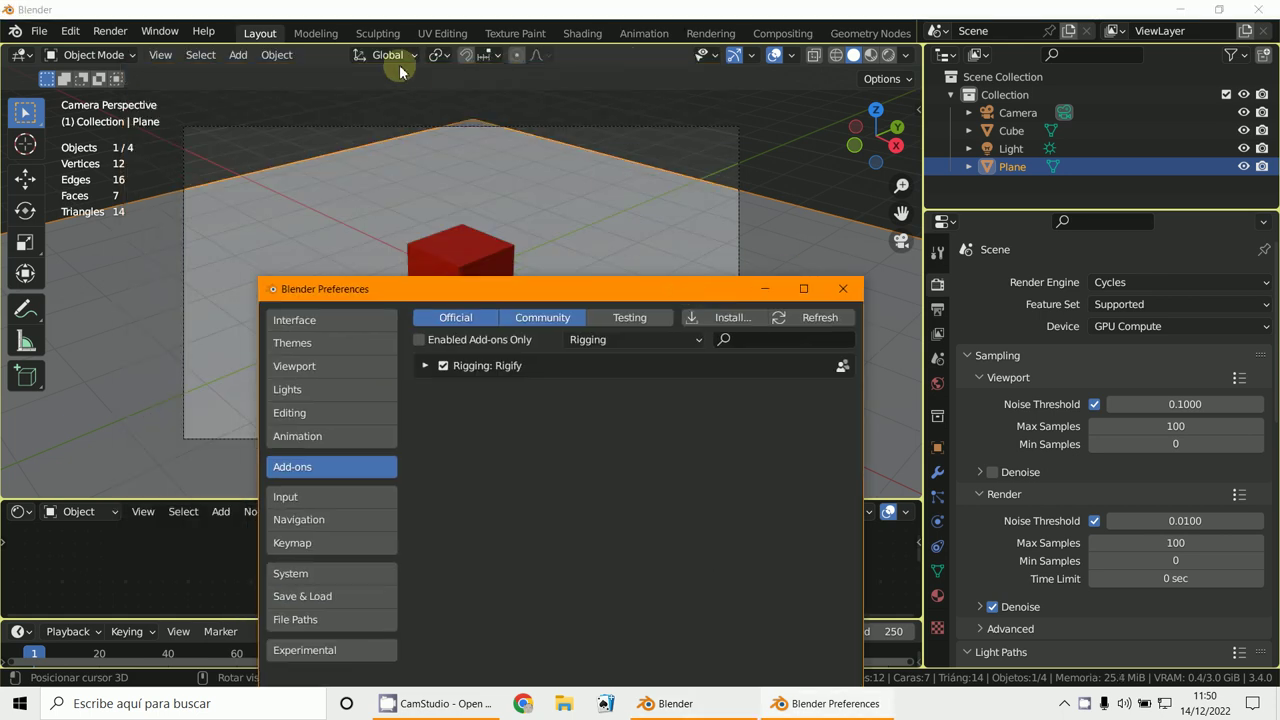
left_click(230, 56)
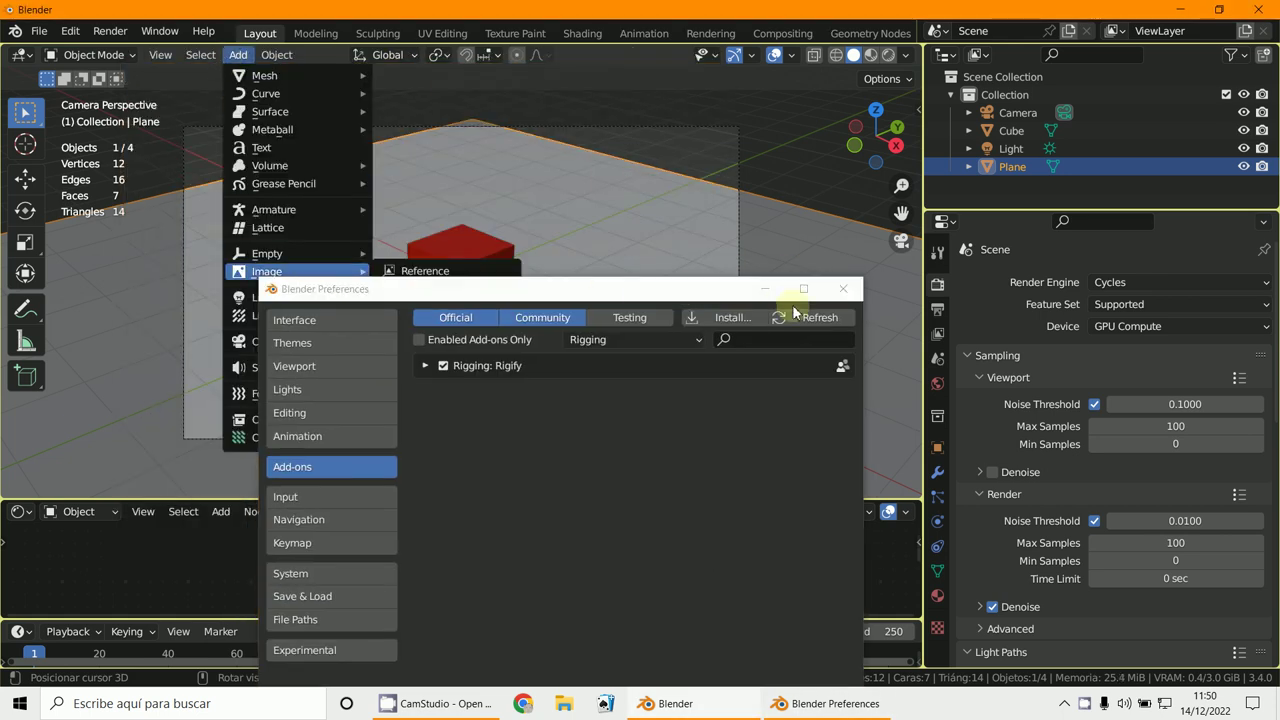
left_click(766, 289)
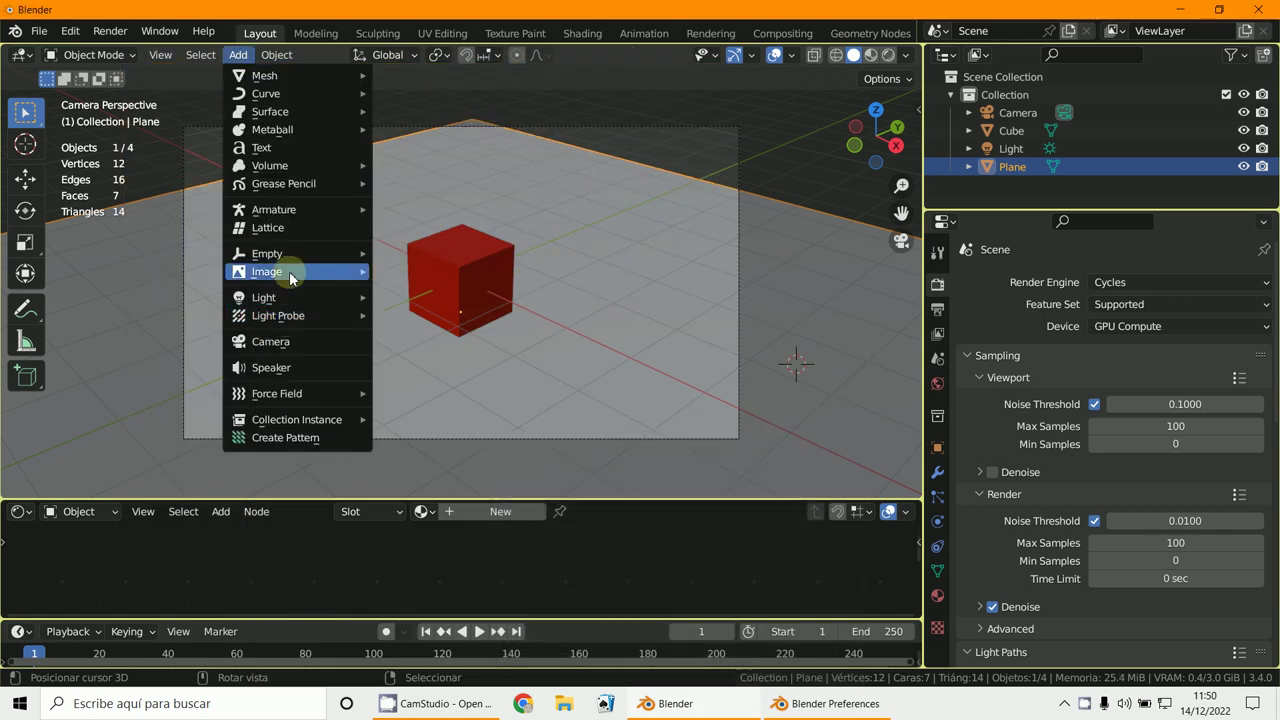
mouse_move(274, 209)
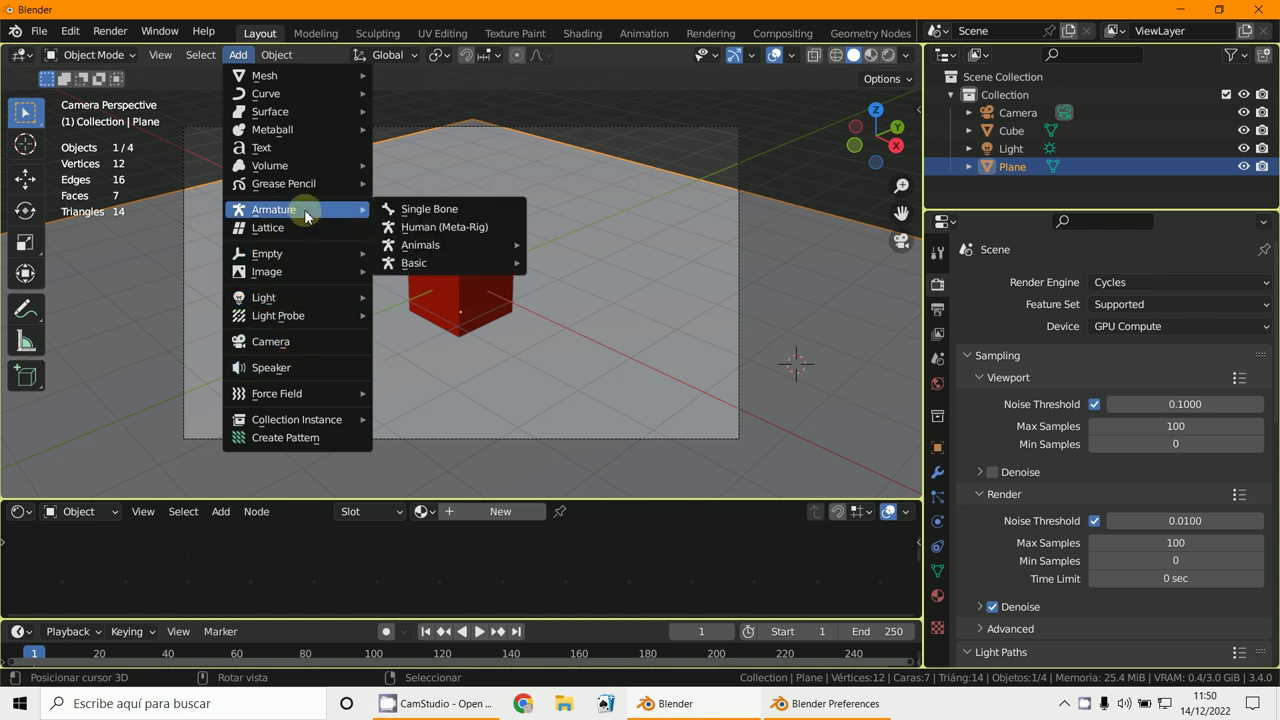
left_click(430, 227)
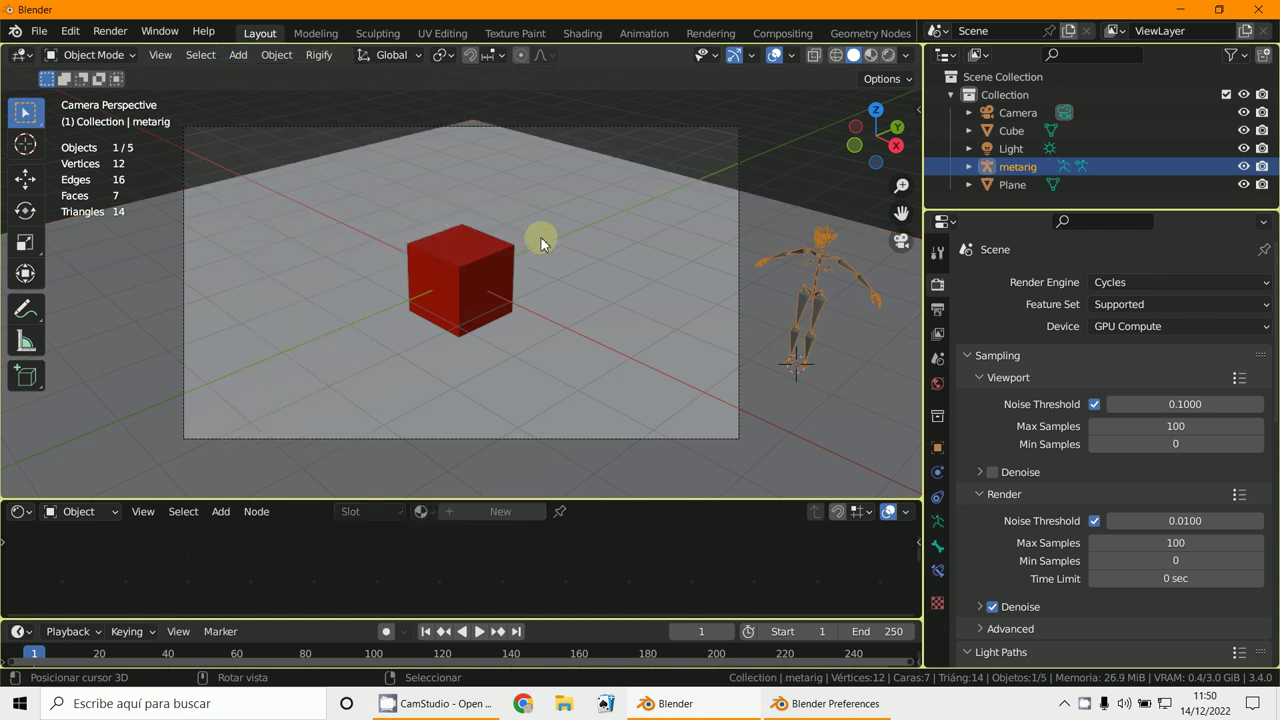
scroll(824, 304, "down", 3)
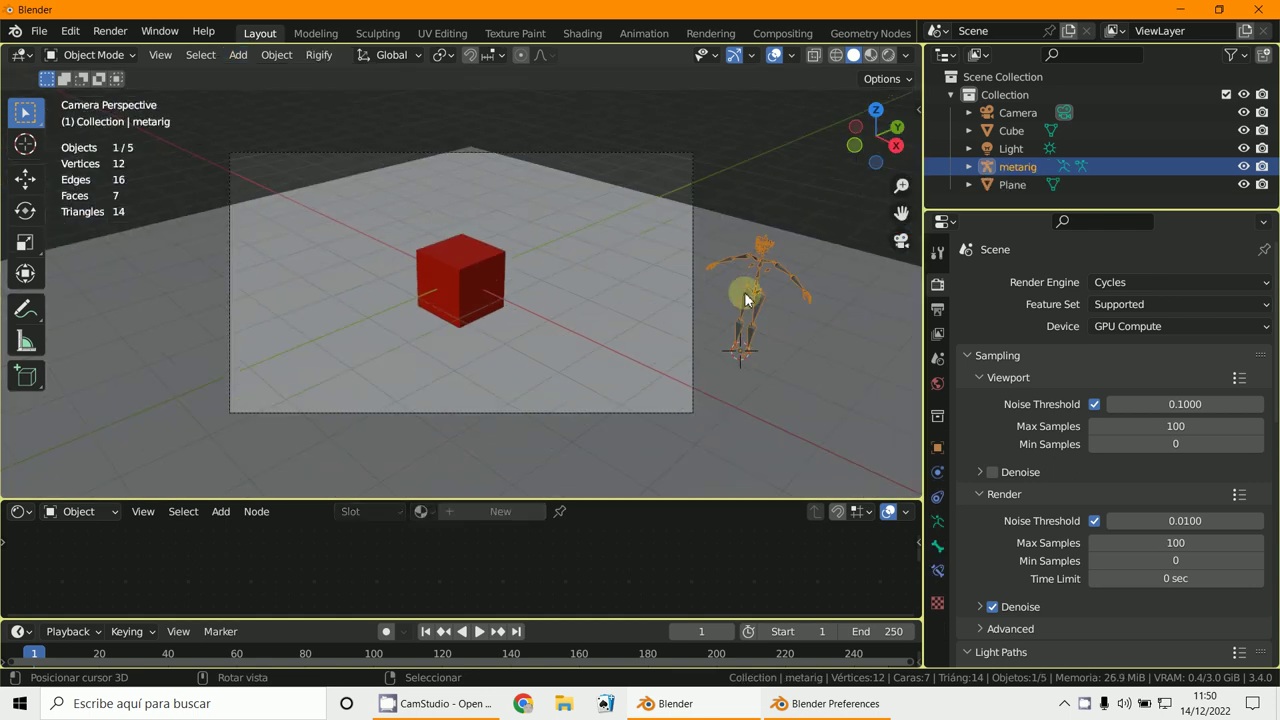
key("z")
key("x")
left_click(753, 308)
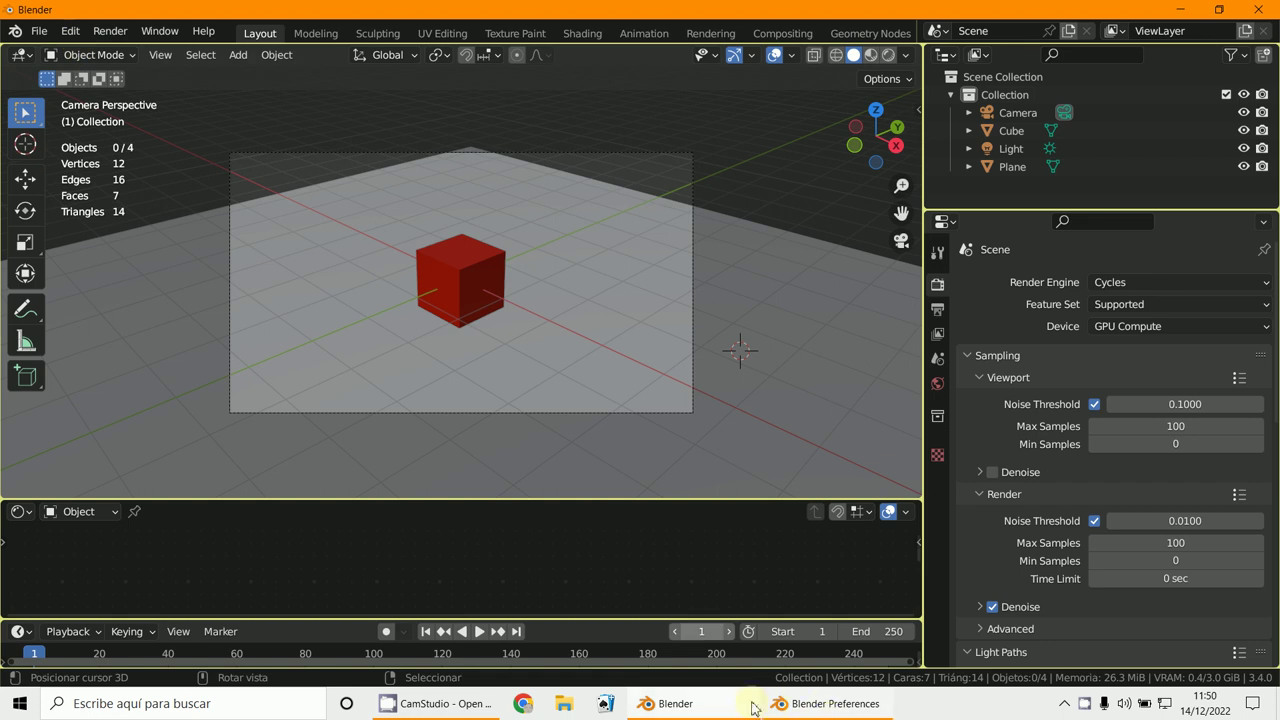
left_click(812, 706)
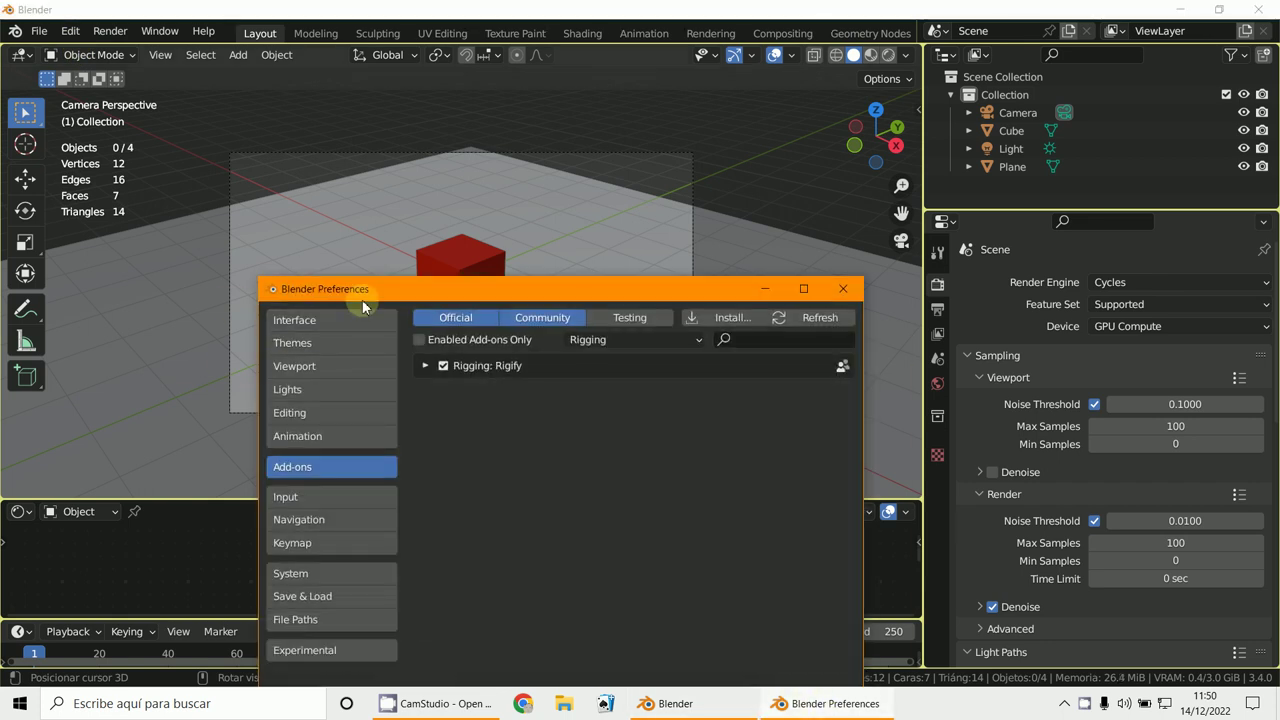
Step: Open Save & Load via File Paths, toggling Auto Run Python Scripts off and back on
left_click_drag(346, 284, 252, 109)
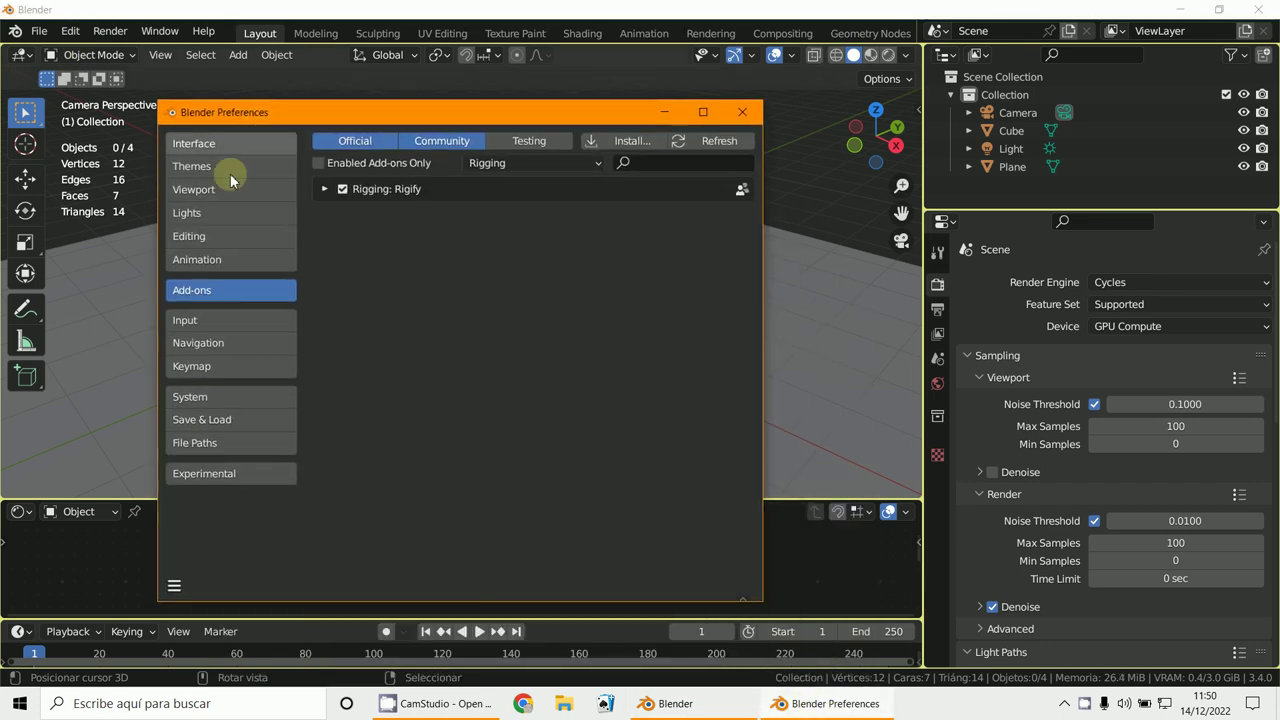
left_click(198, 443)
left_click(202, 419)
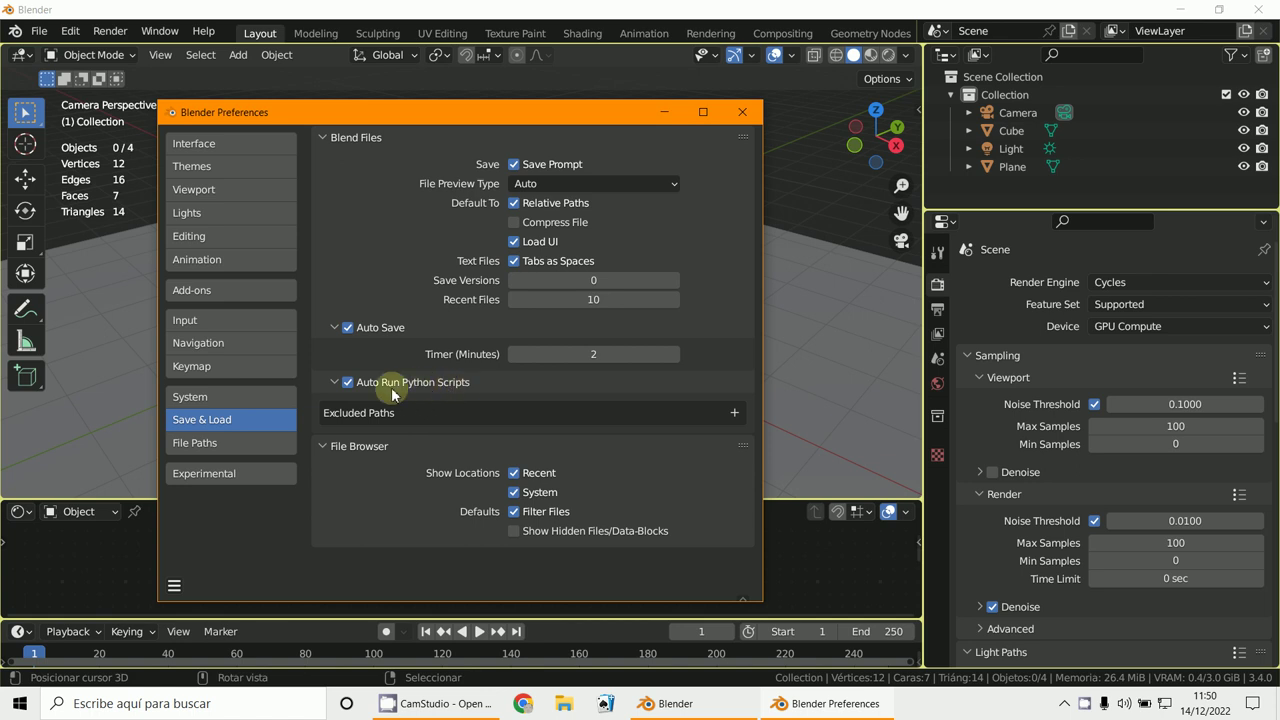
left_click(348, 383)
left_click(349, 385)
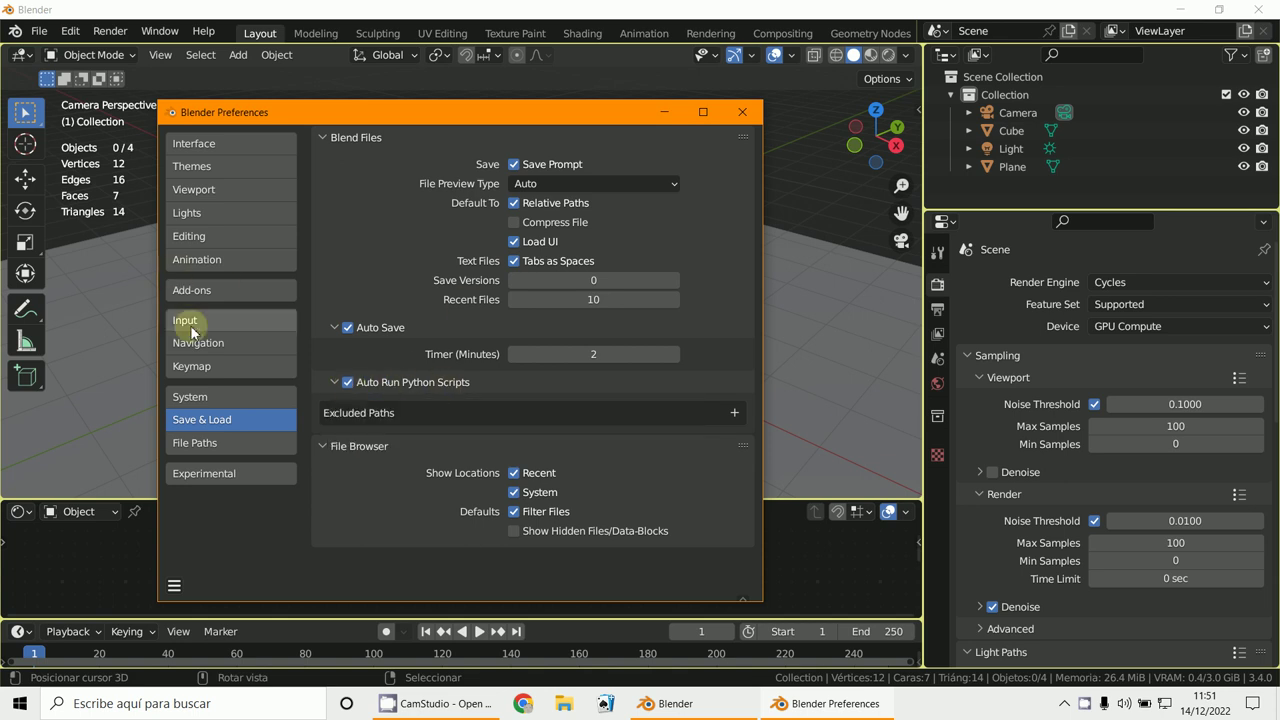
Step: Enable Open on Mouse Over under Menus in the Interface preferences
left_click(186, 366)
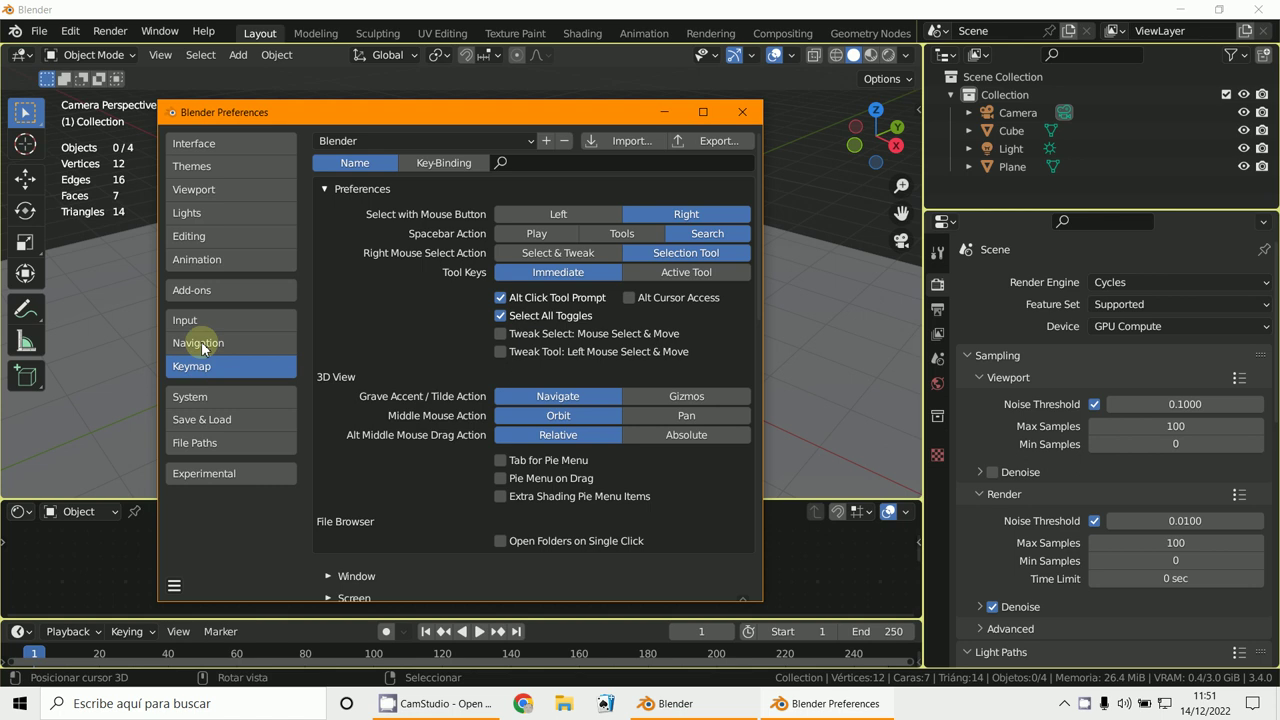
left_click(215, 147)
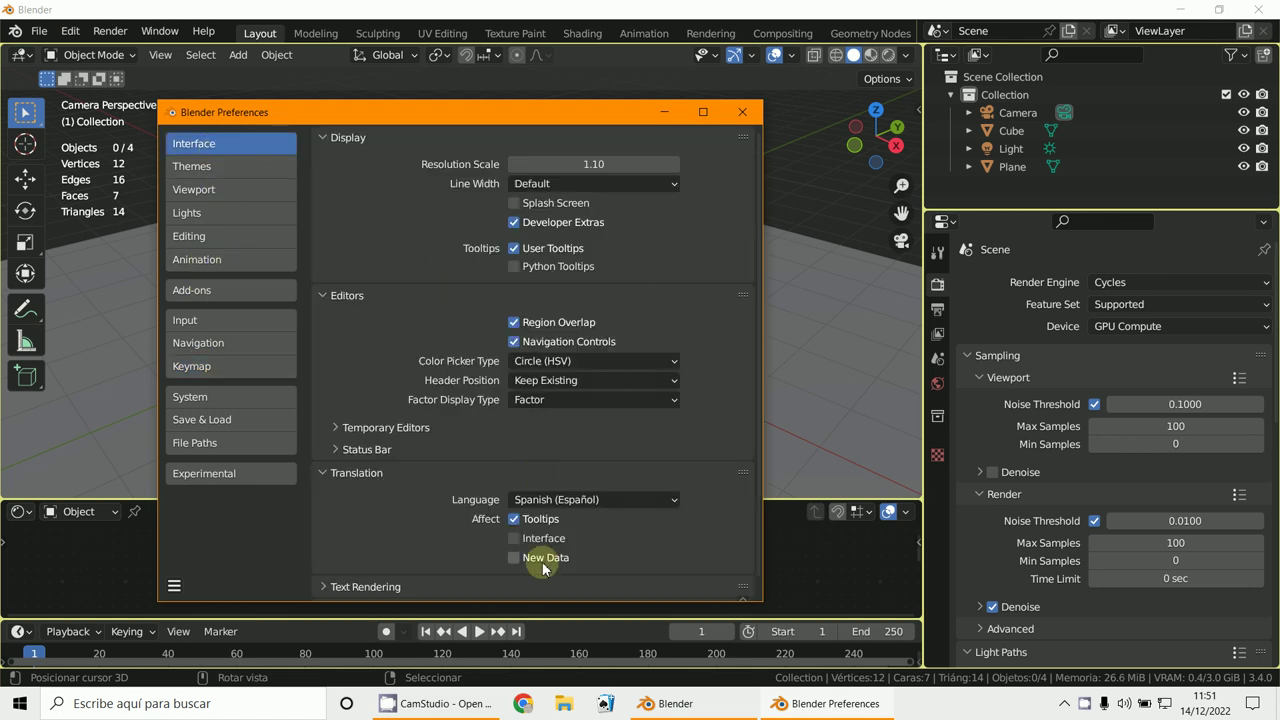
scroll(555, 540, "down", 1)
scroll(565, 537, "up", 1)
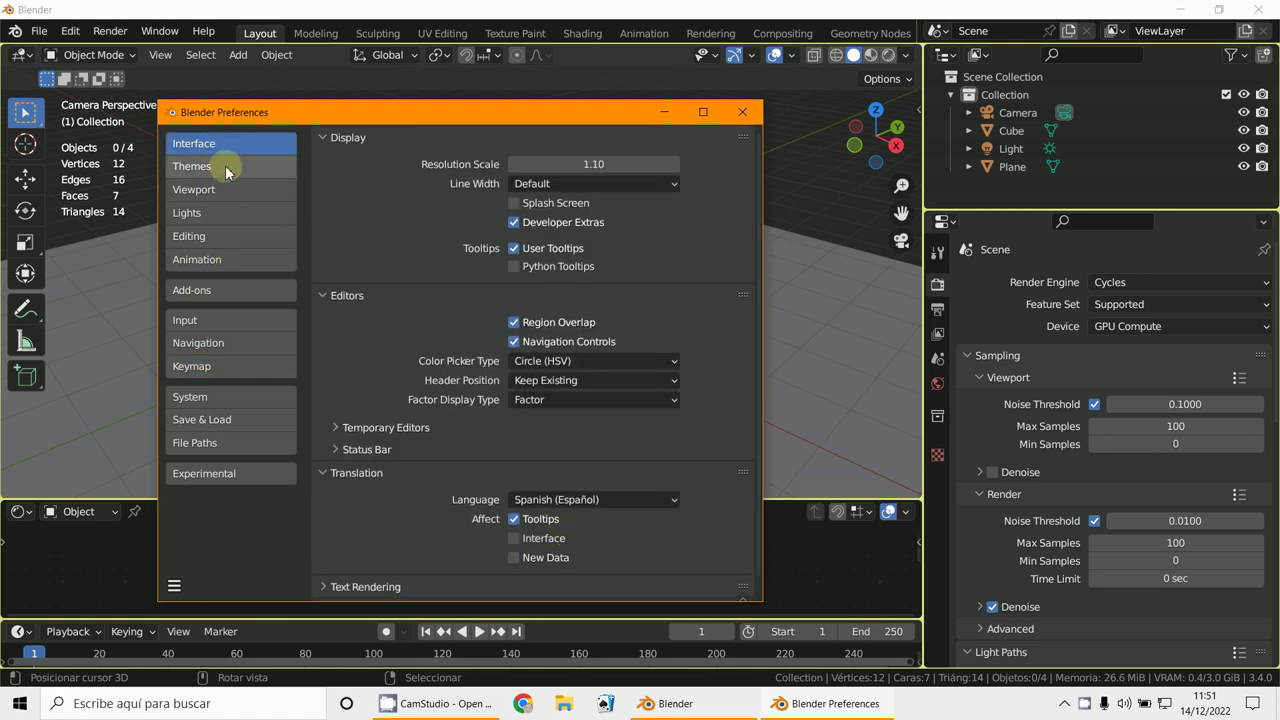
scroll(528, 512, "down", 1)
scroll(450, 520, "down", 4)
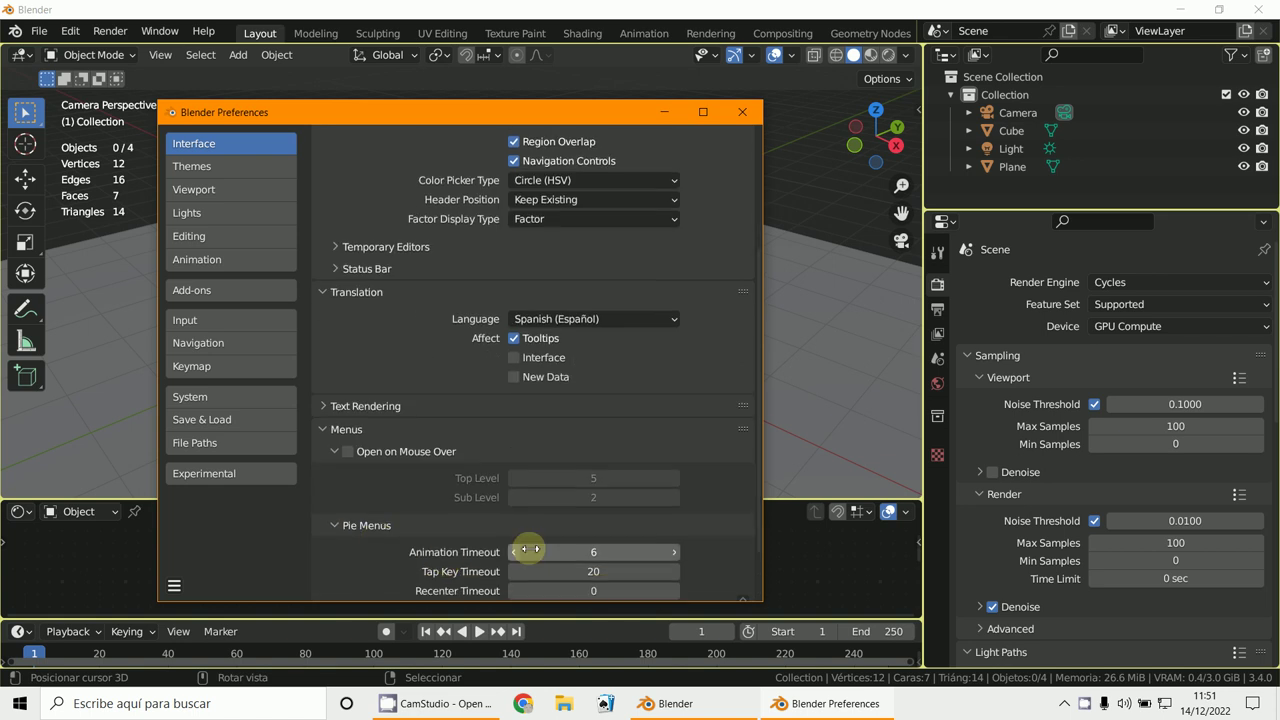
scroll(557, 450, "down", 2)
scroll(557, 449, "up", 2)
scroll(558, 452, "down", 2)
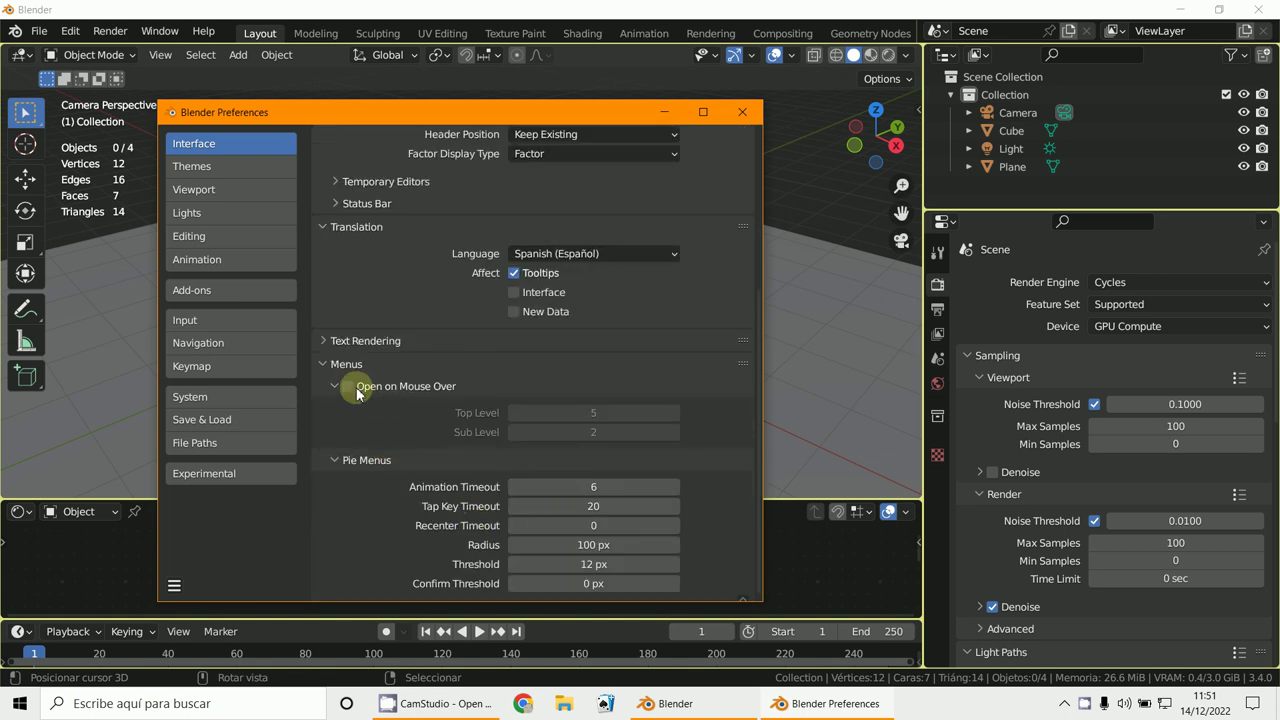
left_click(357, 390)
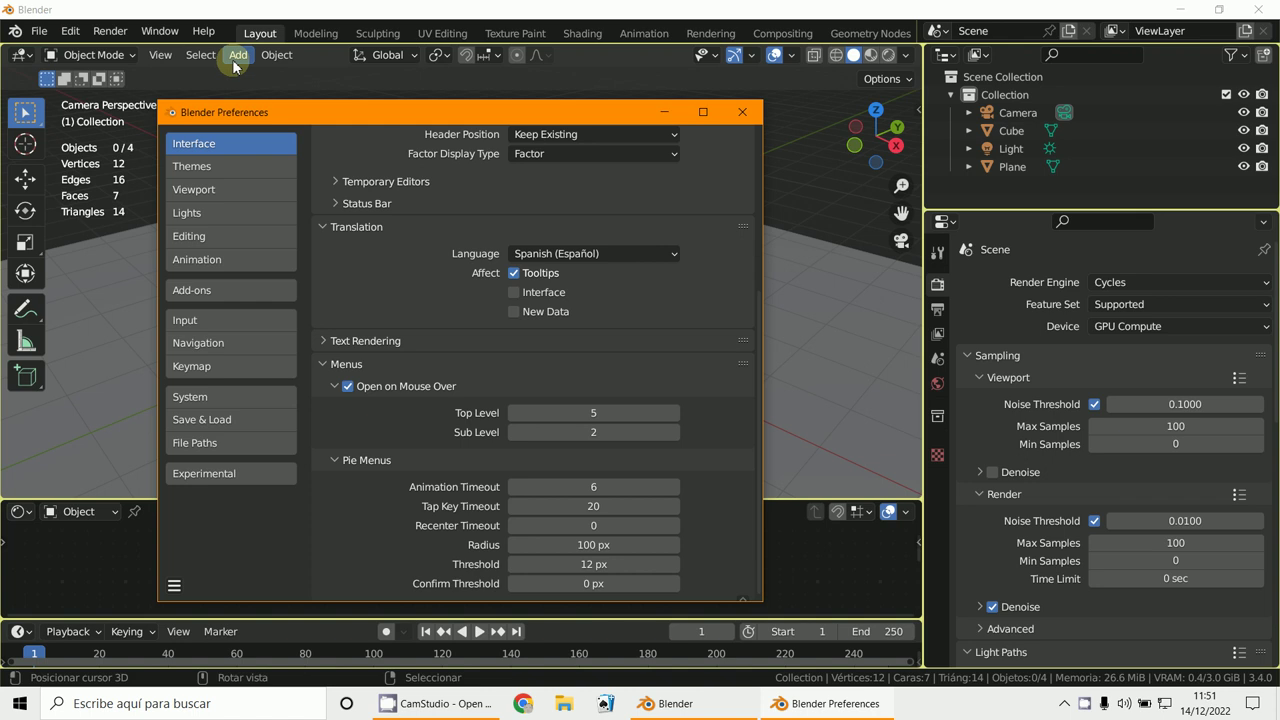
mouse_move(265, 93)
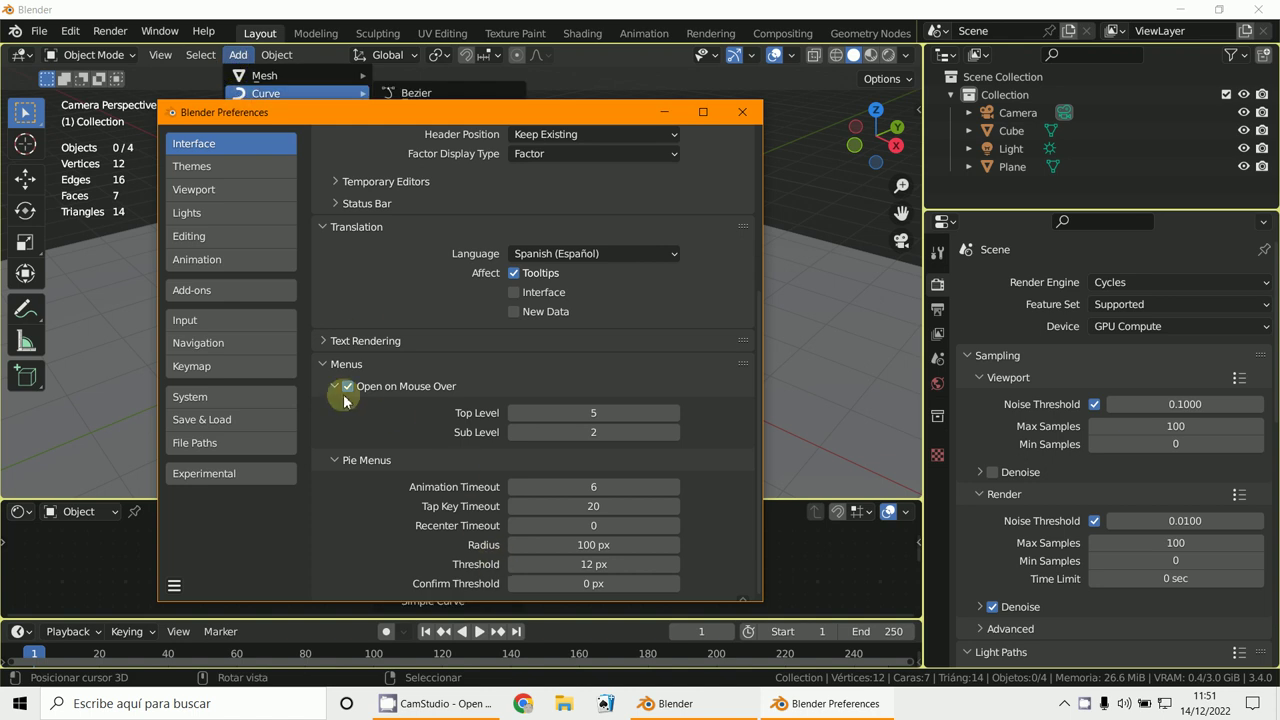
Step: Browse the Themes, Viewport, Editing, Animation and Input sections, ending on System with its CUDA devices
left_click(192, 166)
left_click(196, 190)
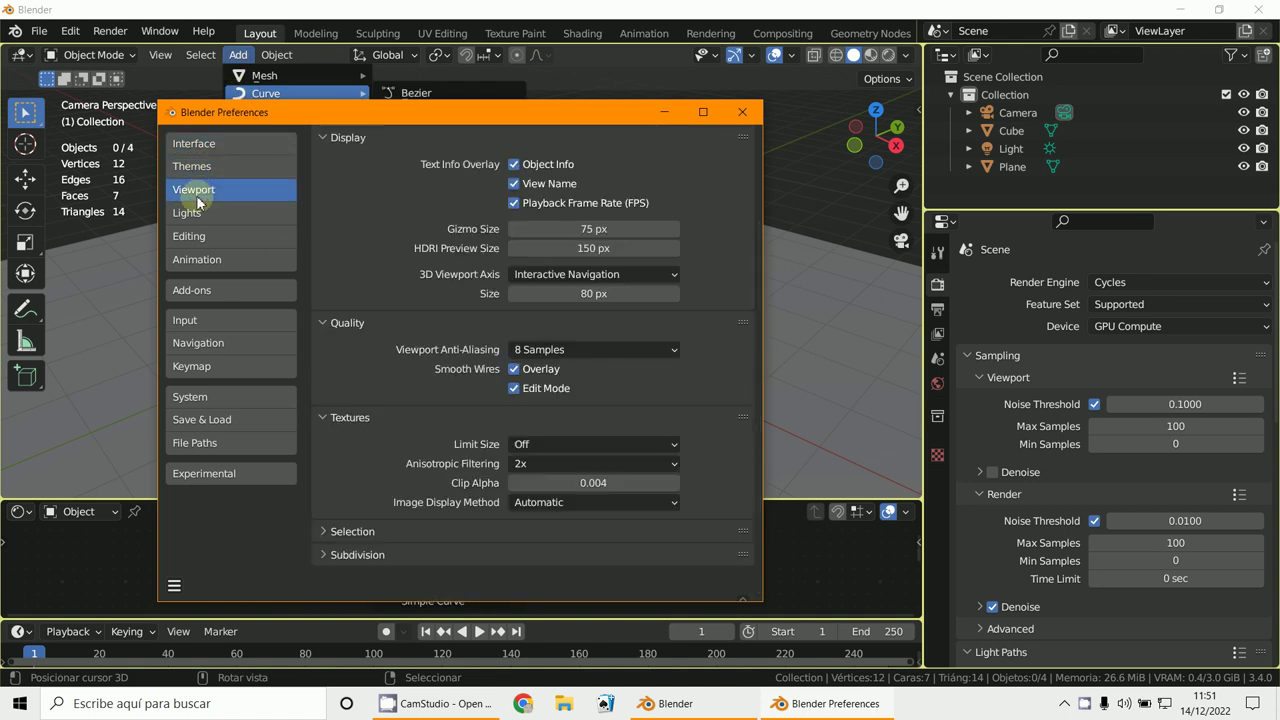
left_click(206, 236)
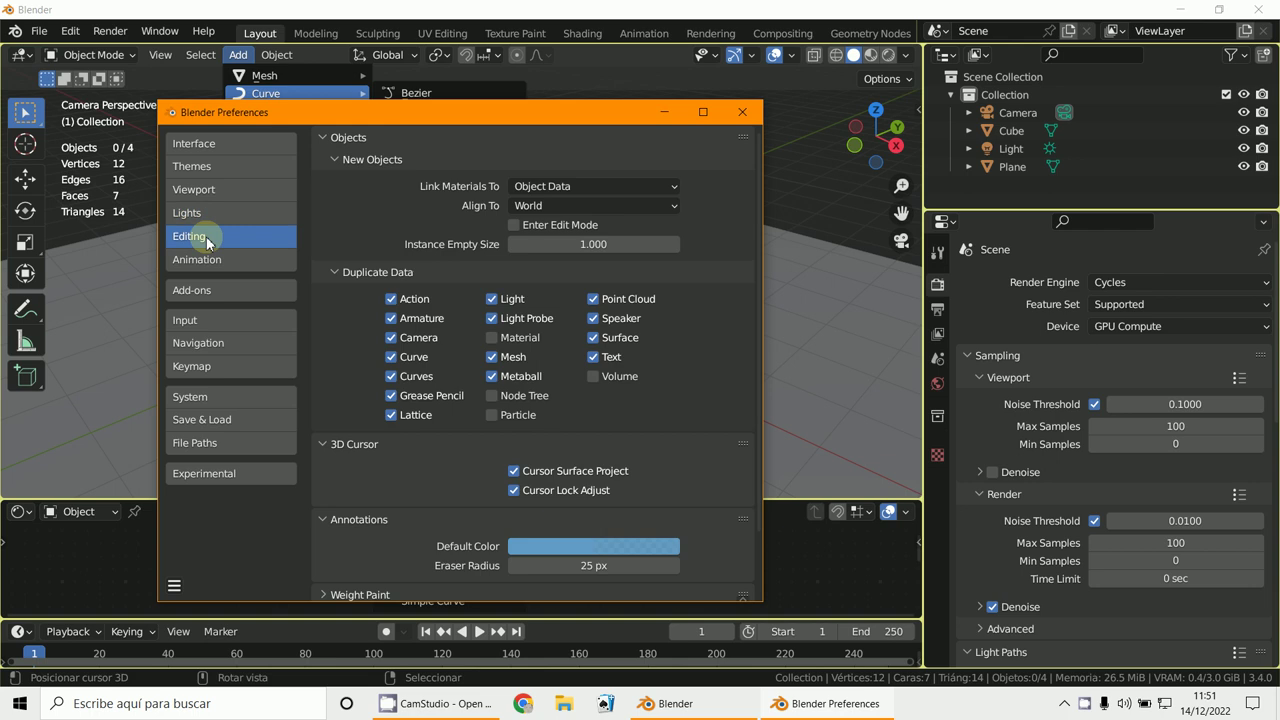
left_click(213, 264)
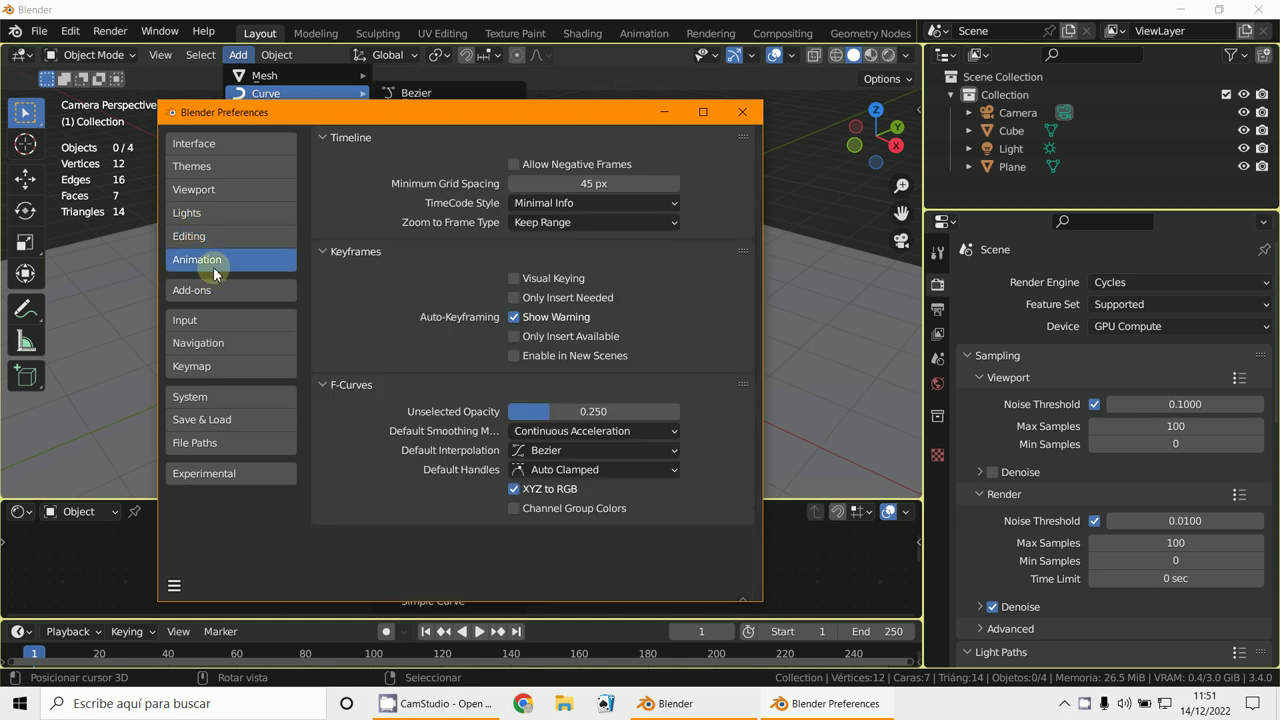
left_click(213, 319)
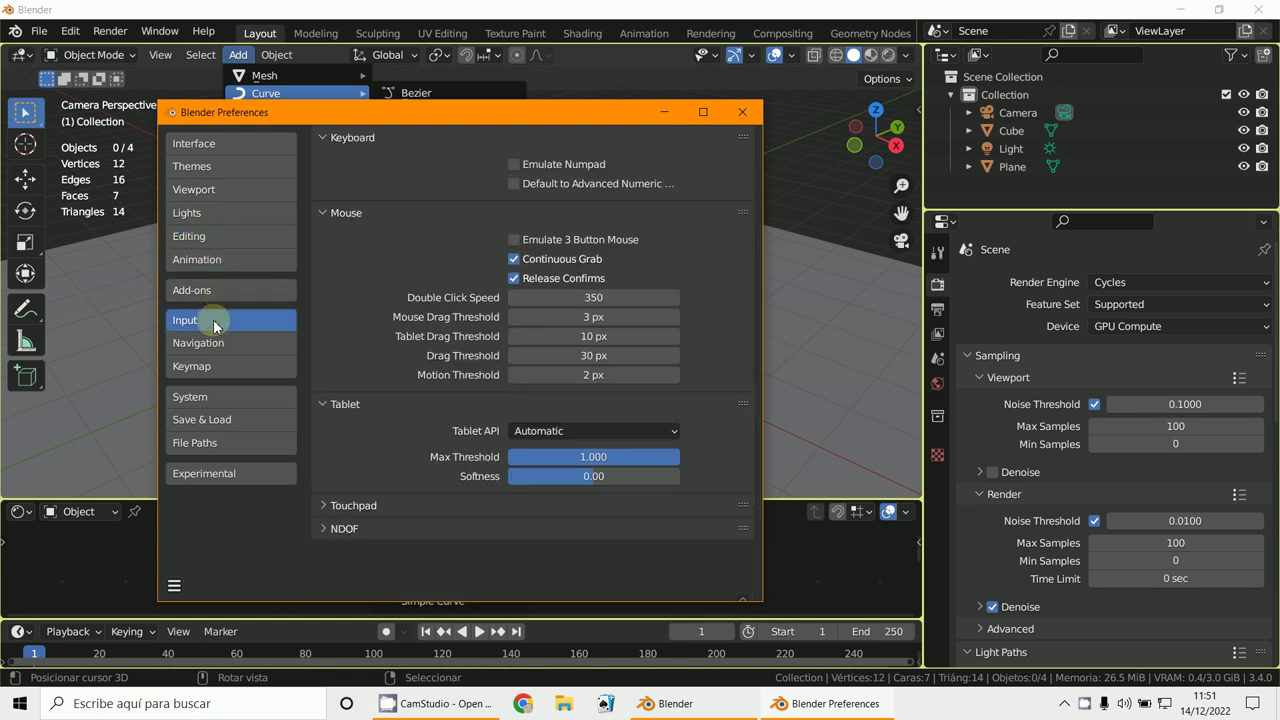
left_click(226, 398)
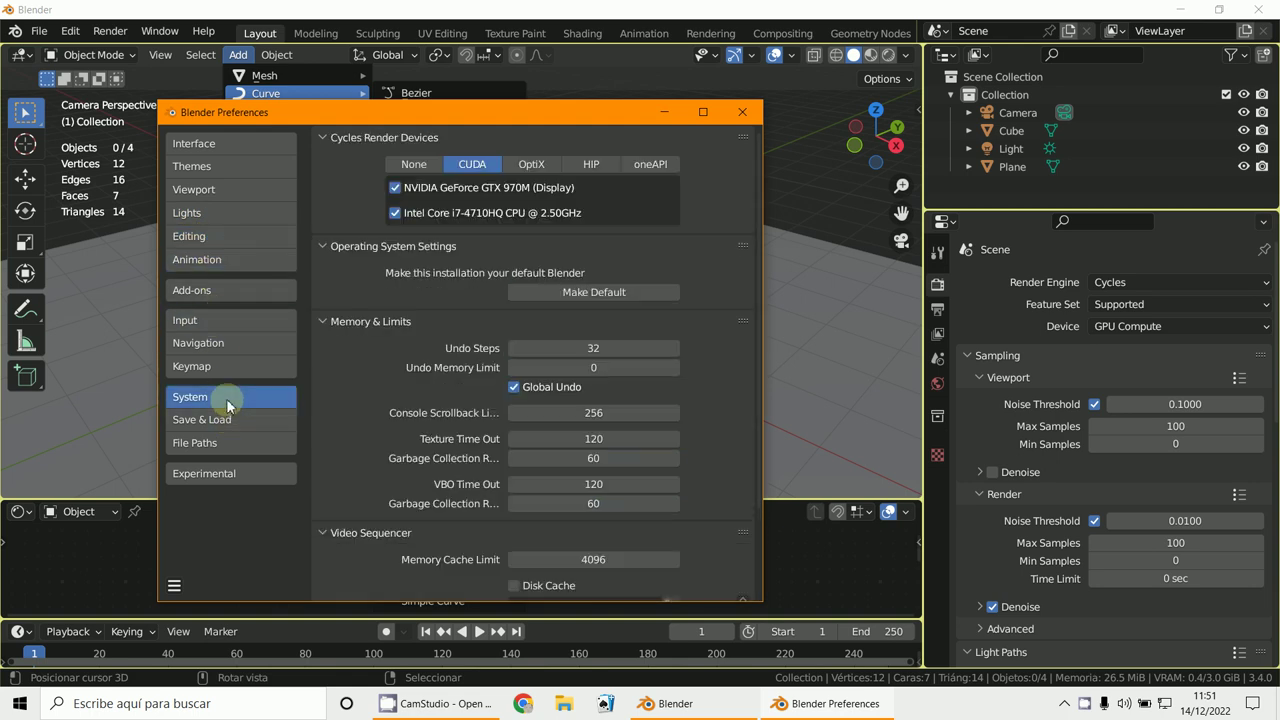
scroll(470, 360, "down", 3)
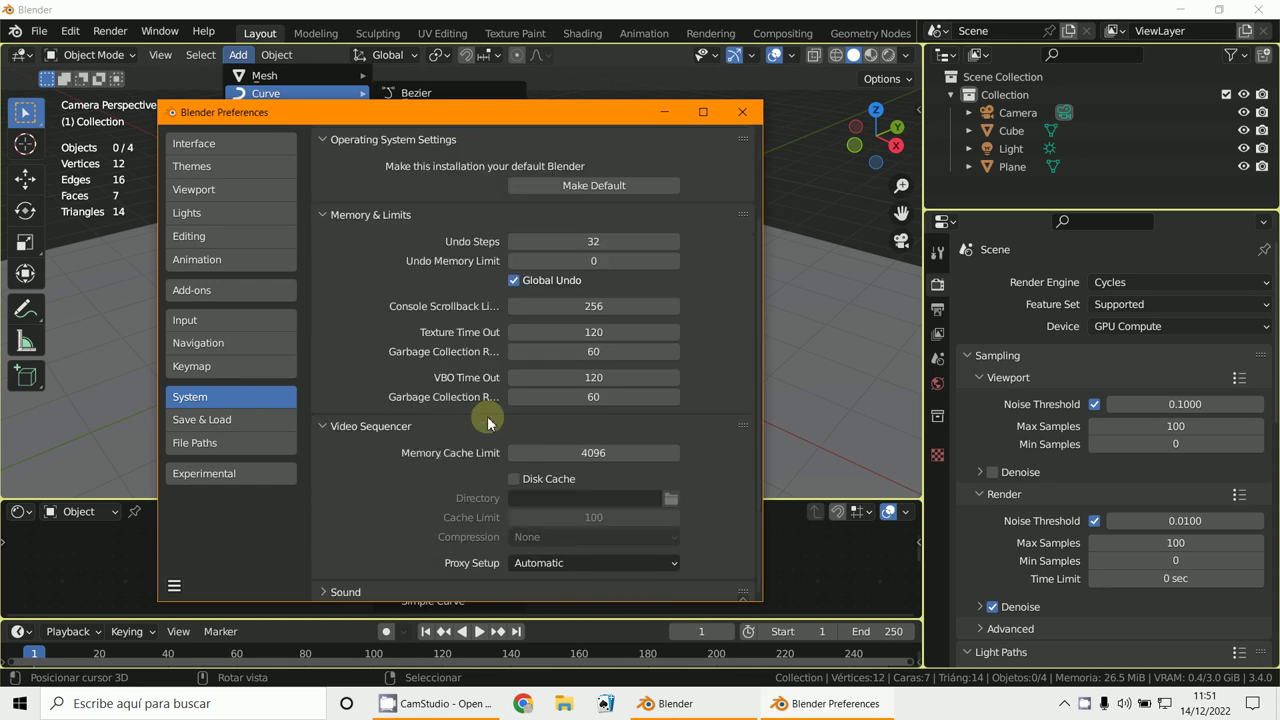
scroll(490, 366, "up", 3)
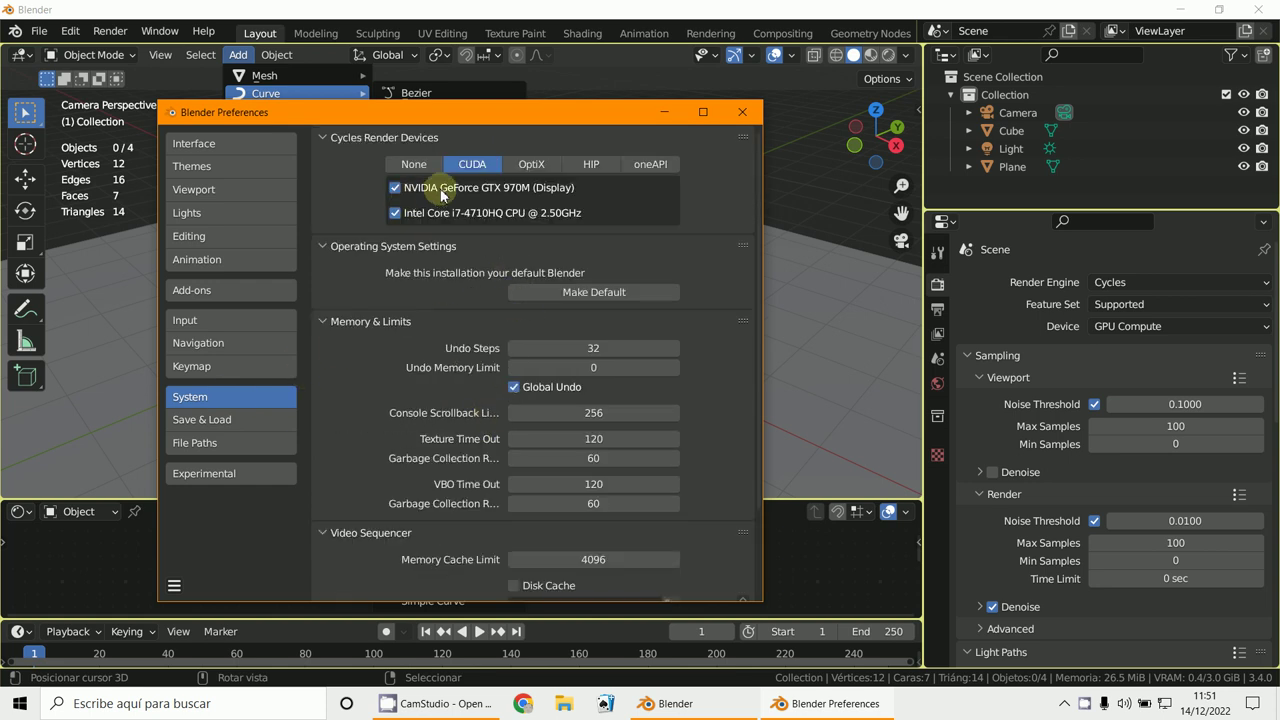
Step: Review Save & Load, leaving Save Versions at 0 and Auto Save at 2 minutes
left_click(215, 421)
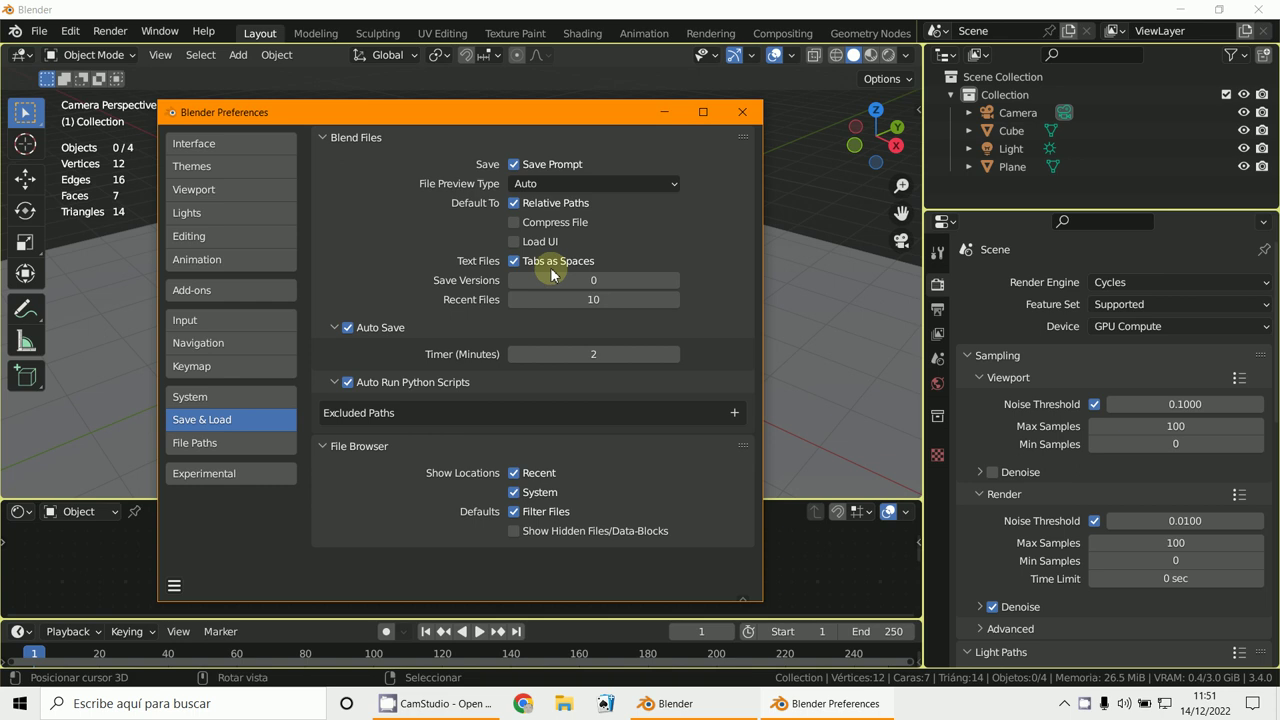
left_click(605, 282)
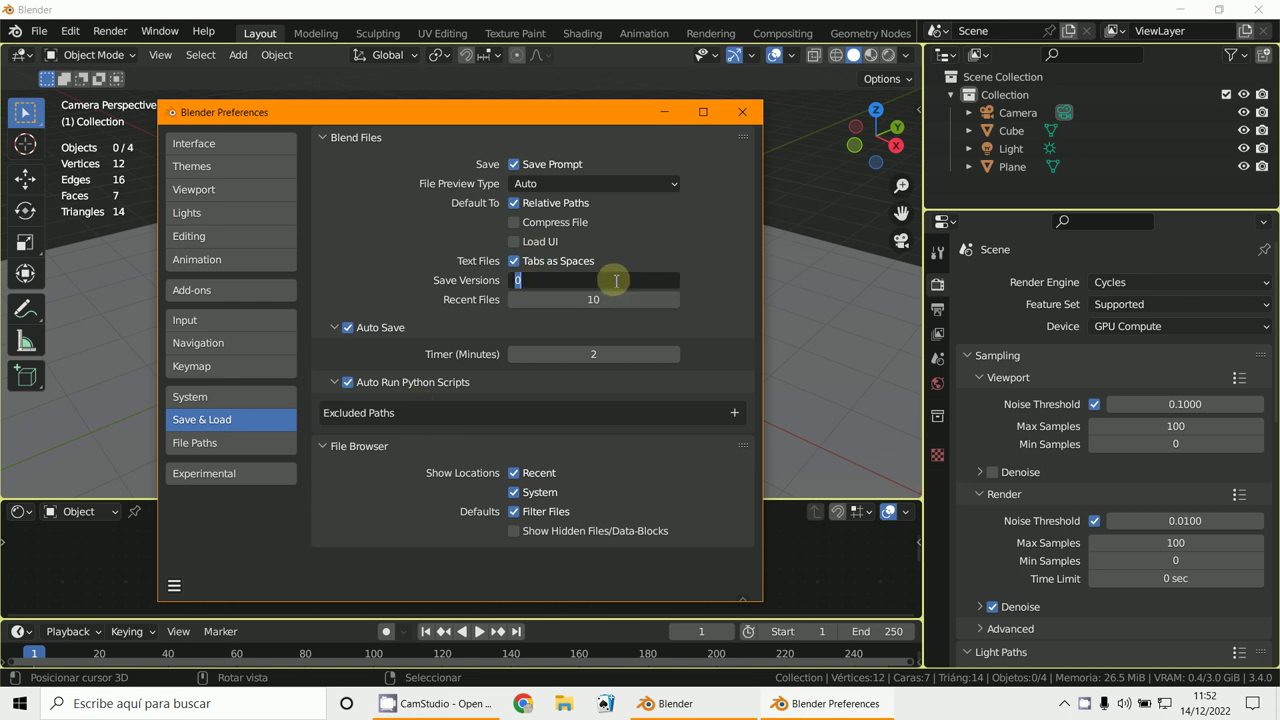
left_click(395, 231)
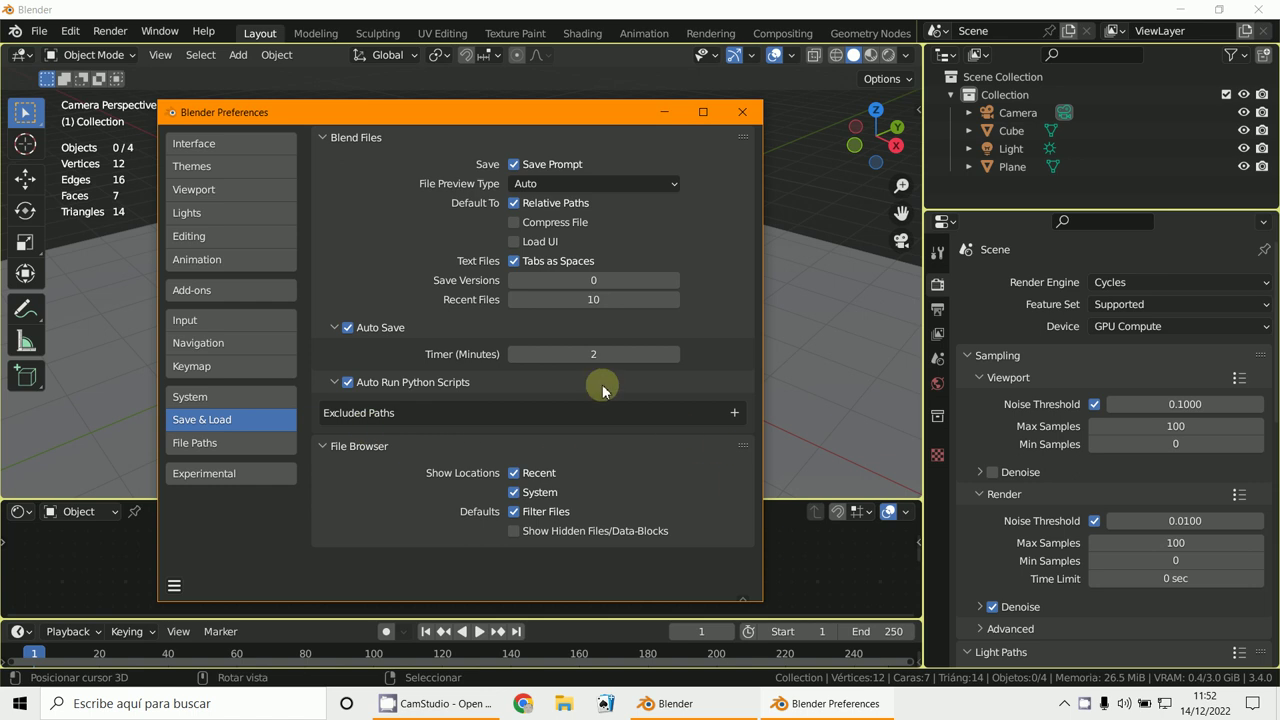
Step: Set the Textures path to D:\IMAGENES\01-Texturas Urbicad2\ and keep Fonts at C:\WINDOWS\Fonts\
left_click(209, 443)
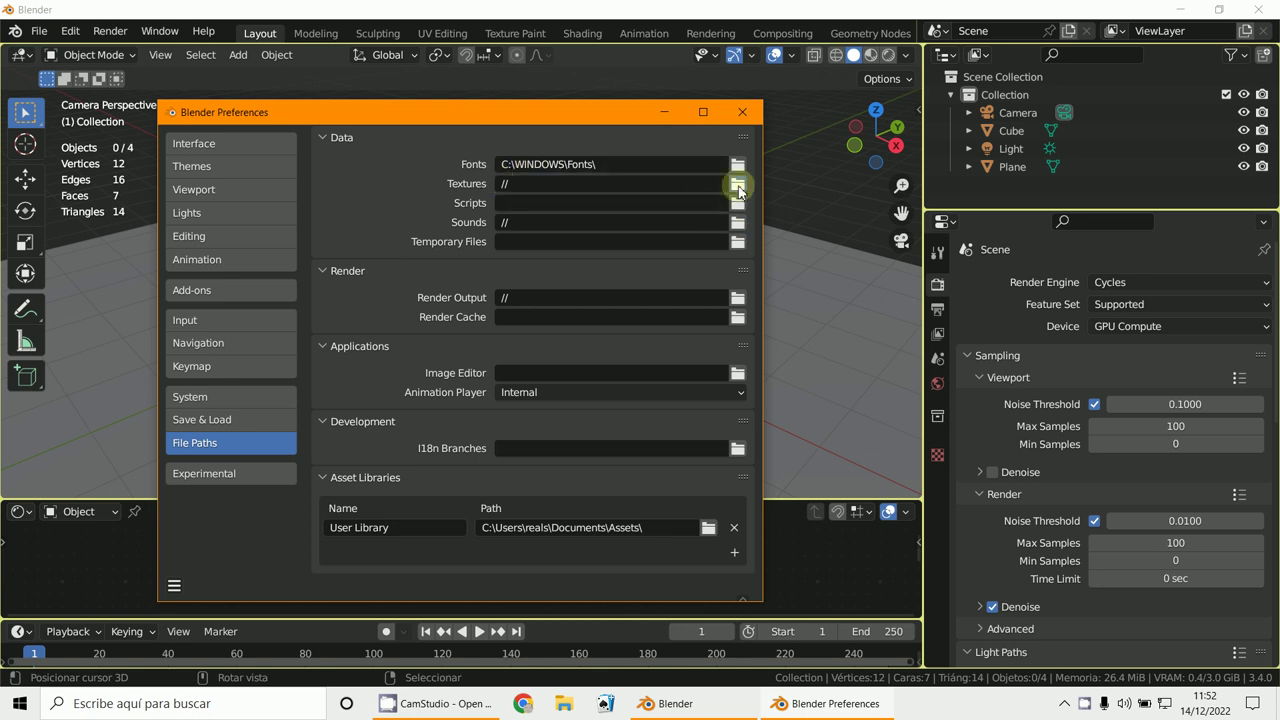
left_click(738, 186)
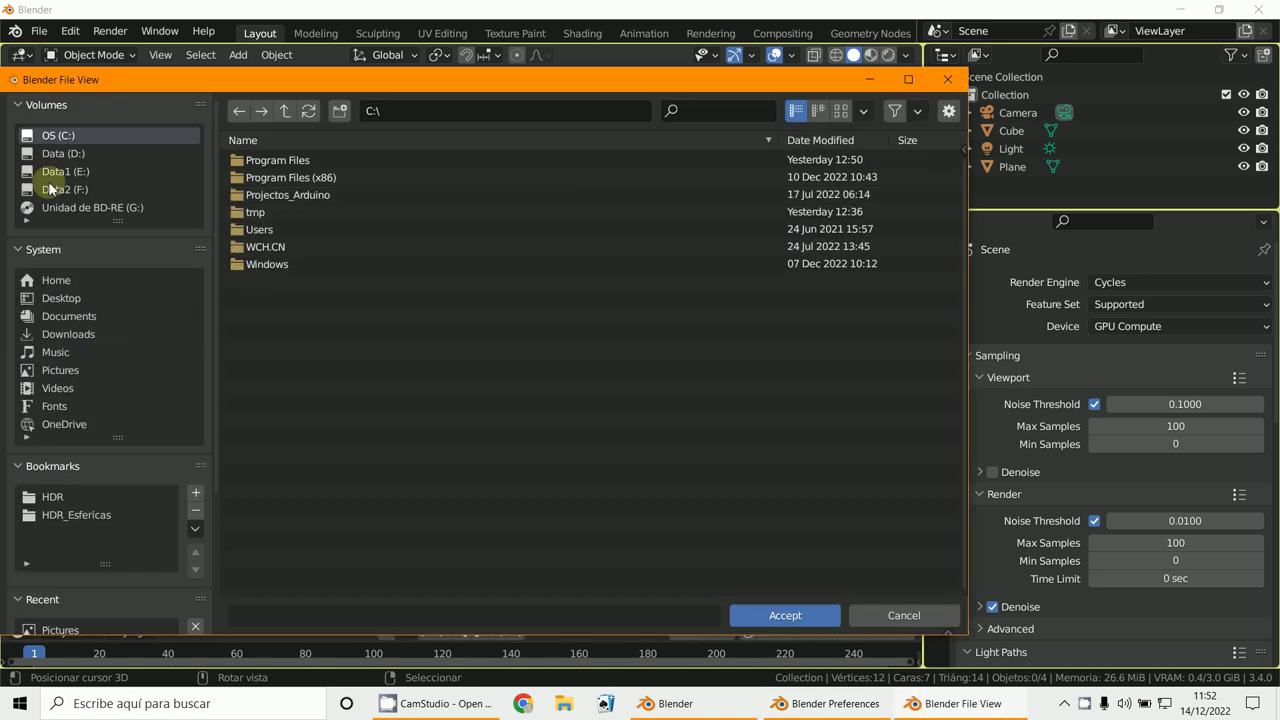
left_click(63, 153)
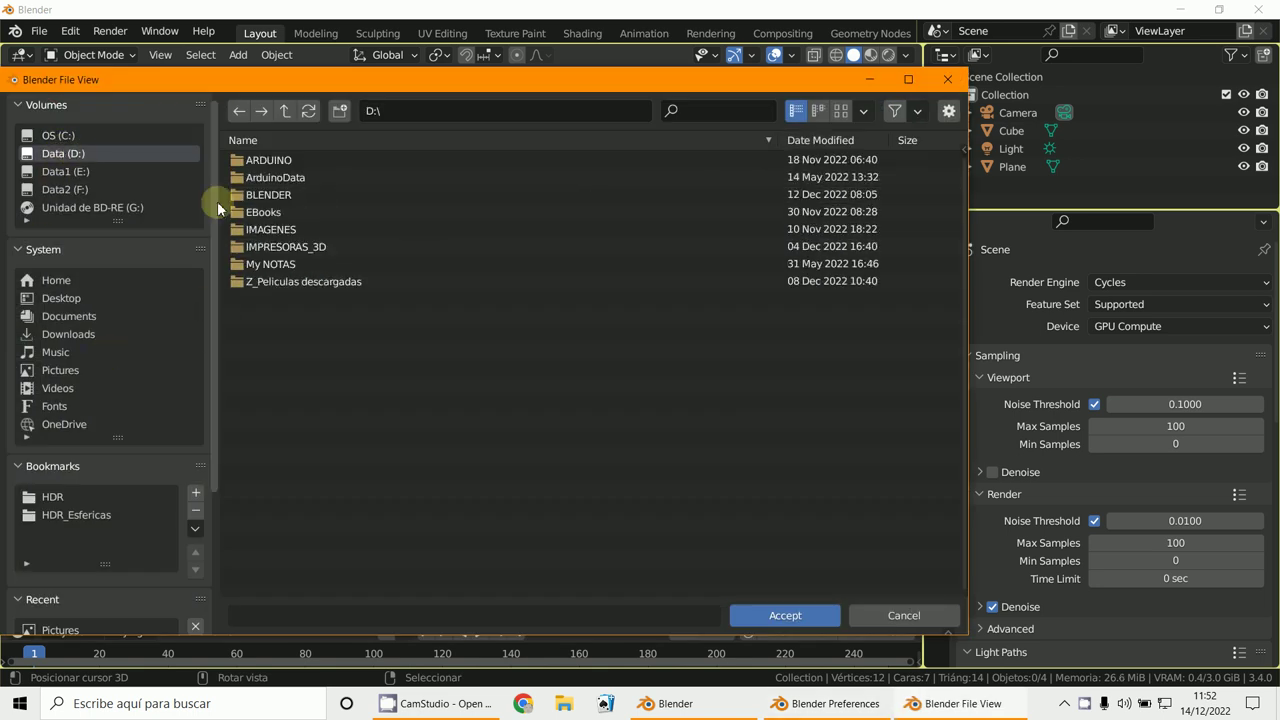
left_click(262, 229)
left_click(282, 160)
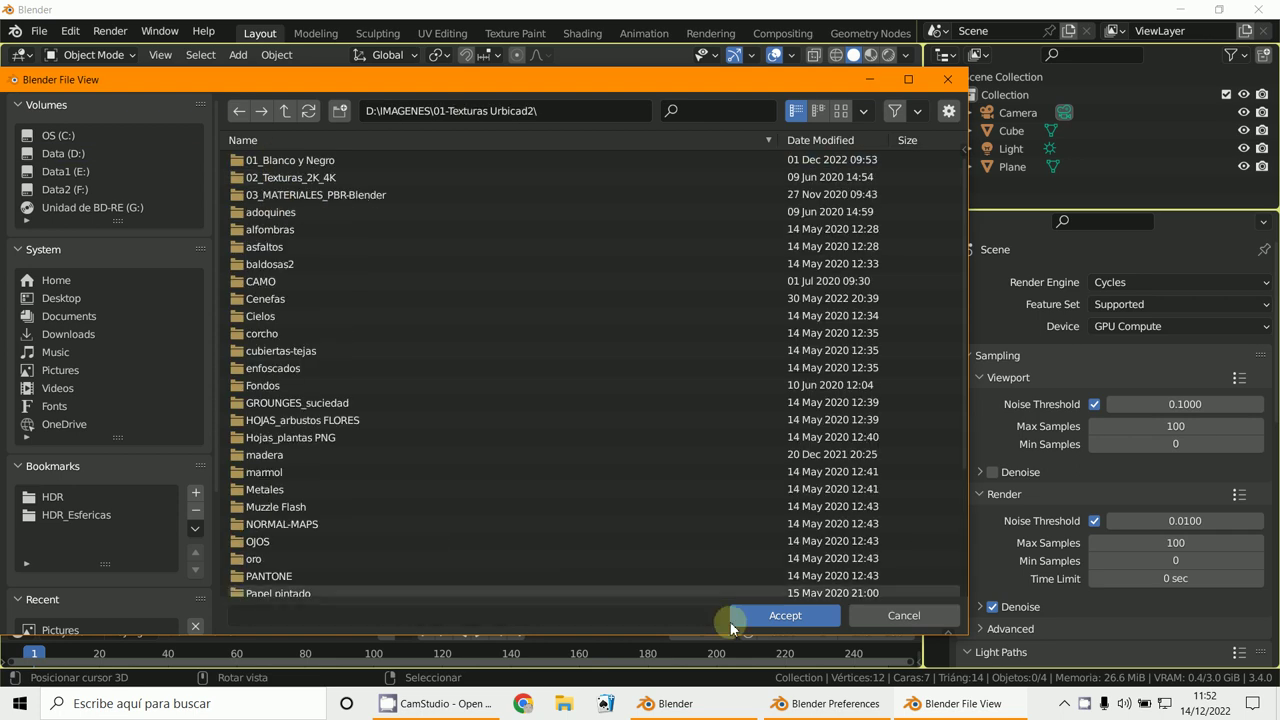
left_click(831, 630)
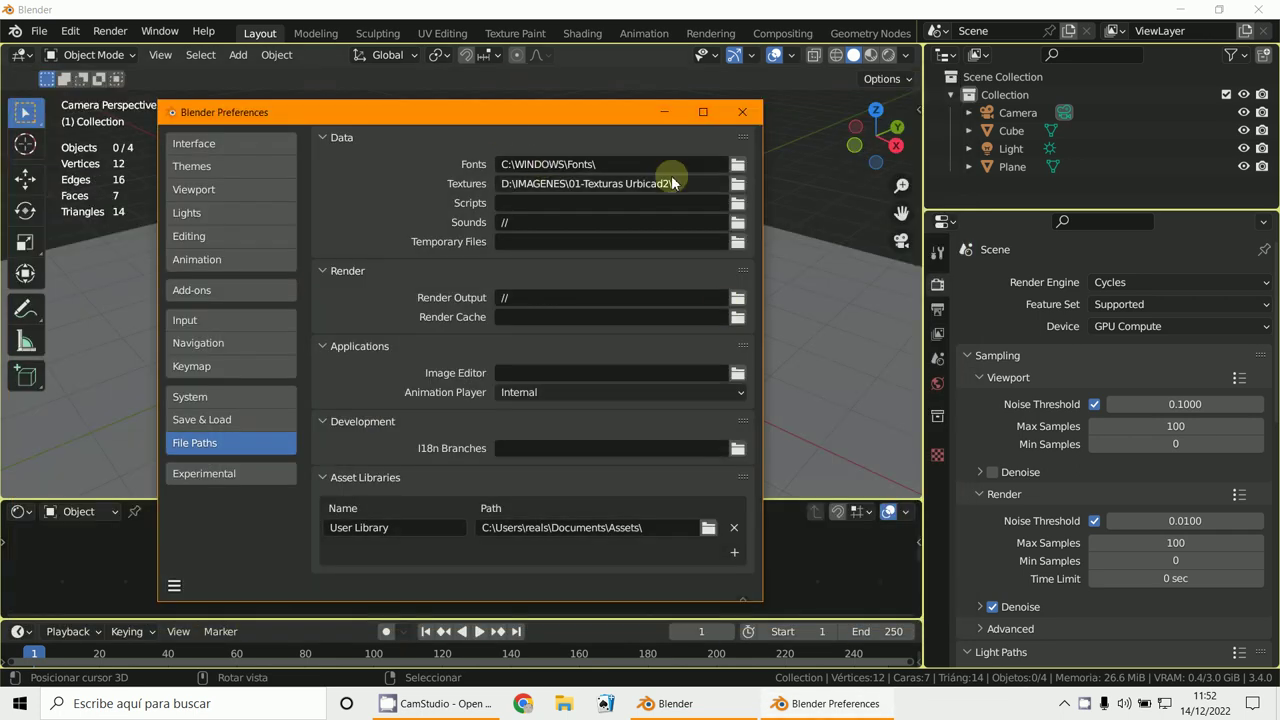
left_click(738, 166)
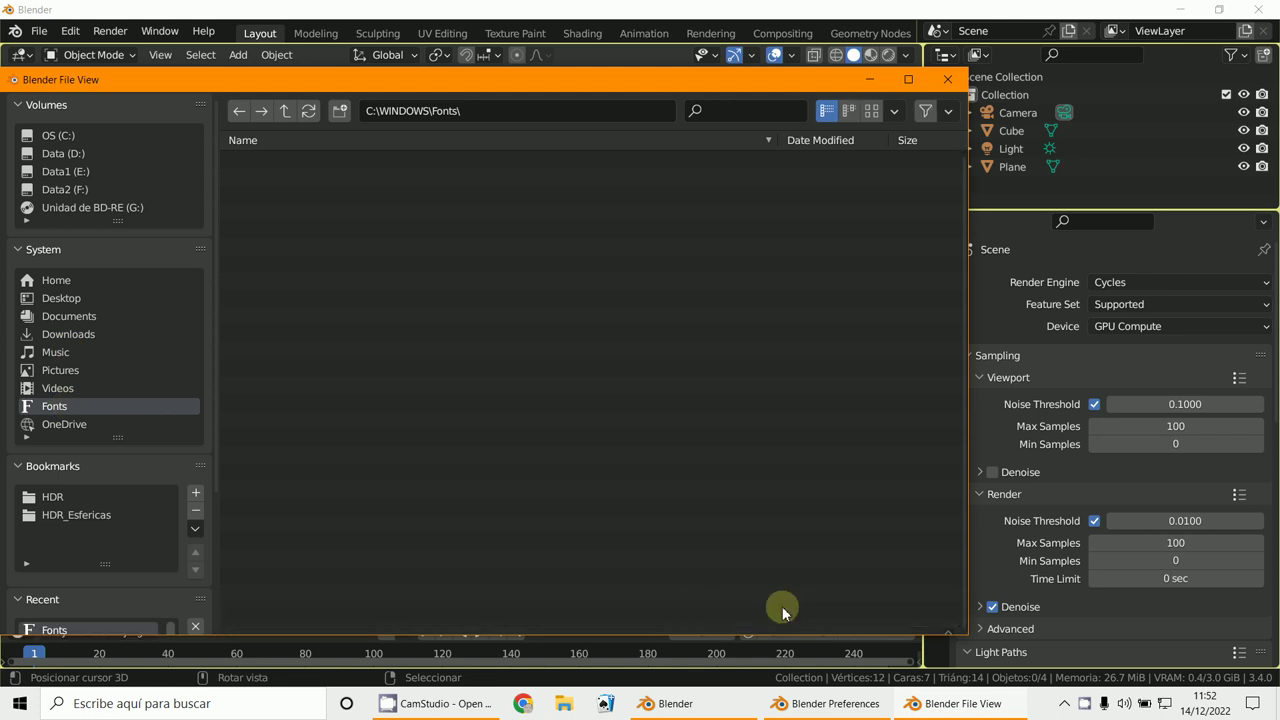
left_click(782, 606)
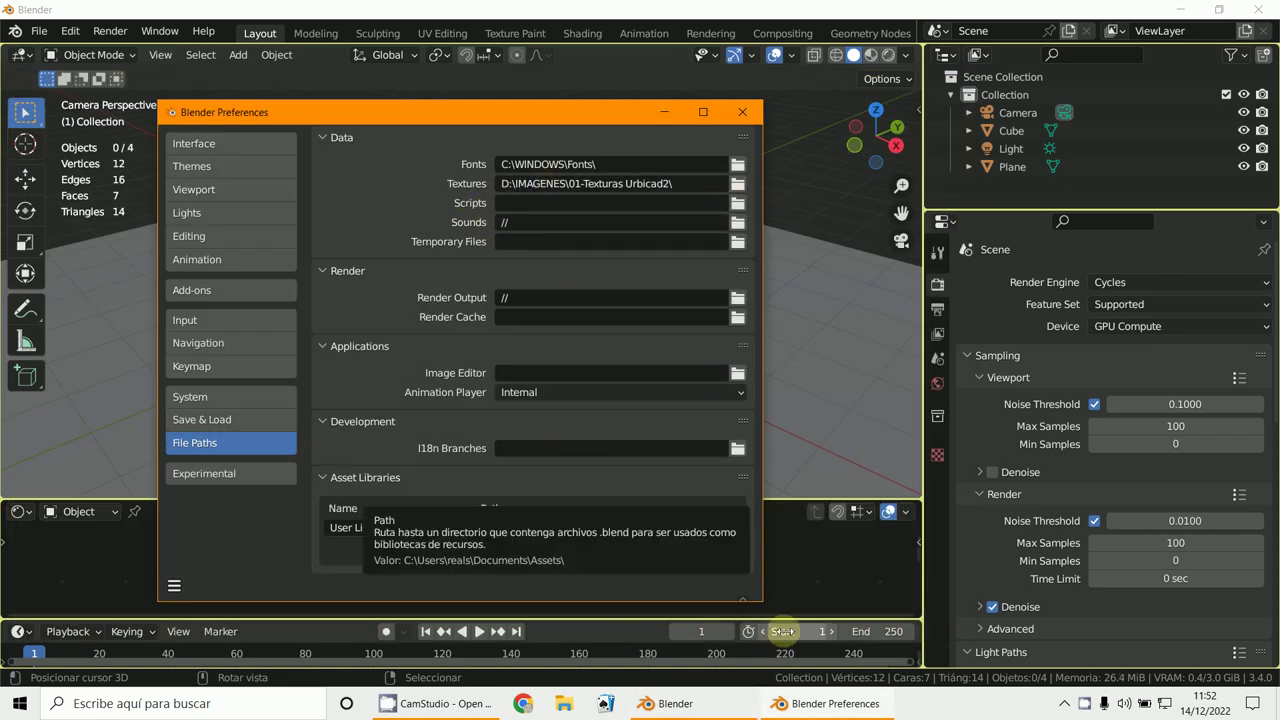
Step: Point the Scripts path to C:\Program Files\Blender Foundation\Blender 3.4\3.4\scripts\
left_click(738, 205)
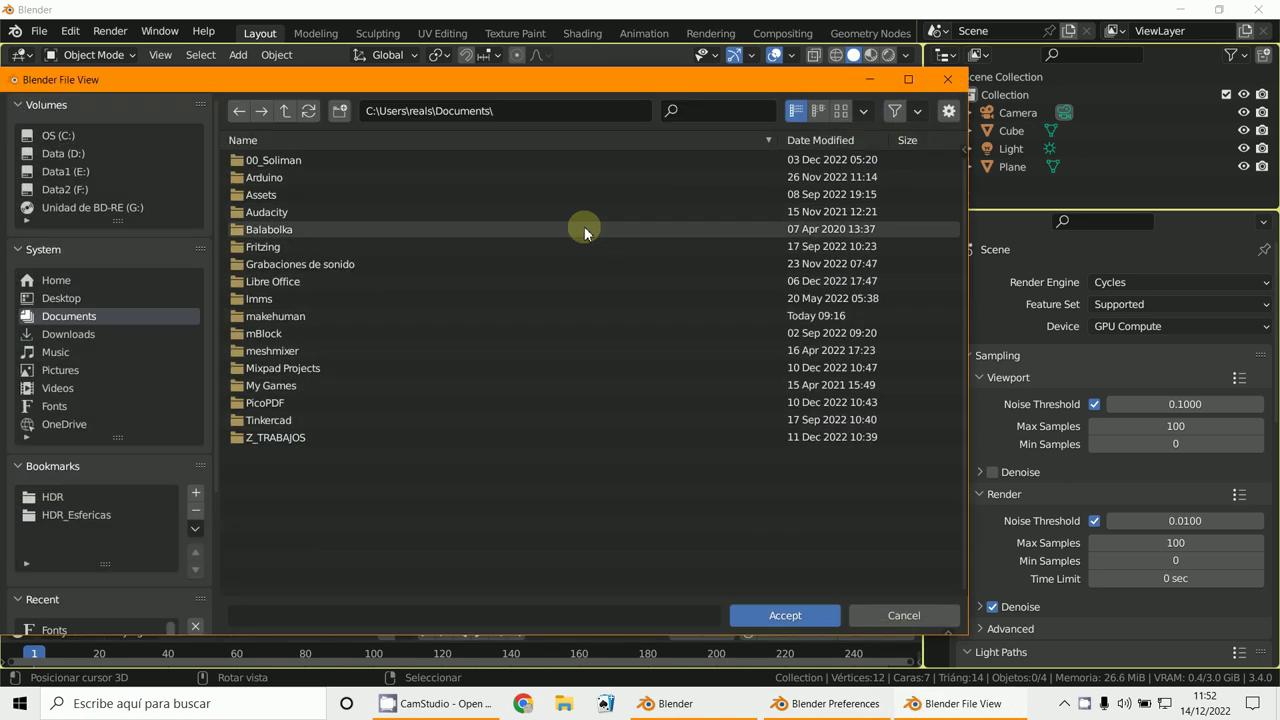
left_click(70, 137)
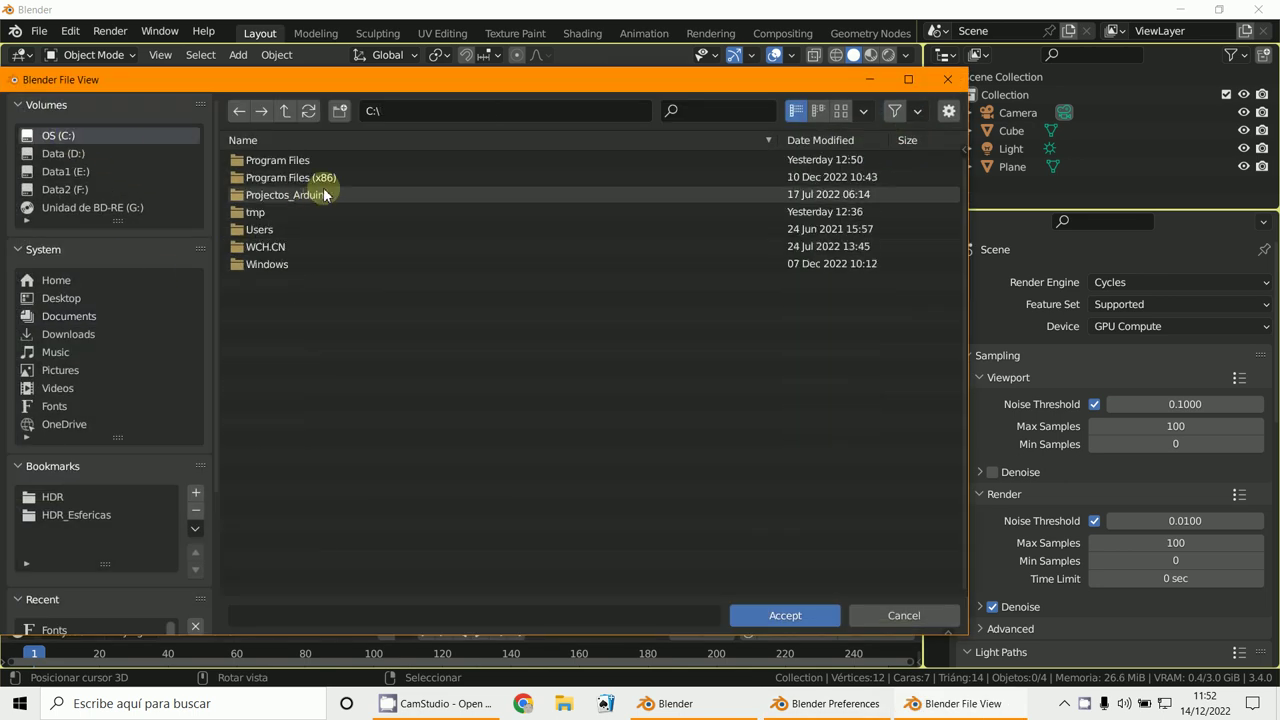
double_click(294, 163)
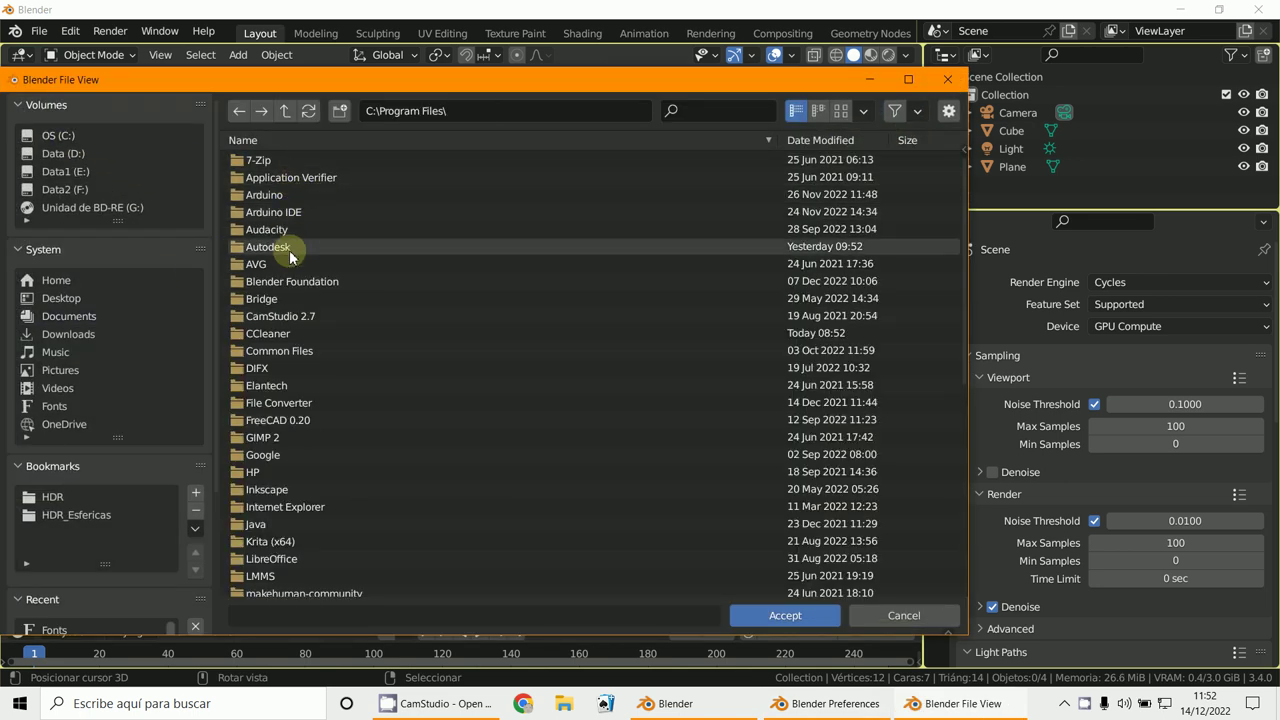
double_click(290, 281)
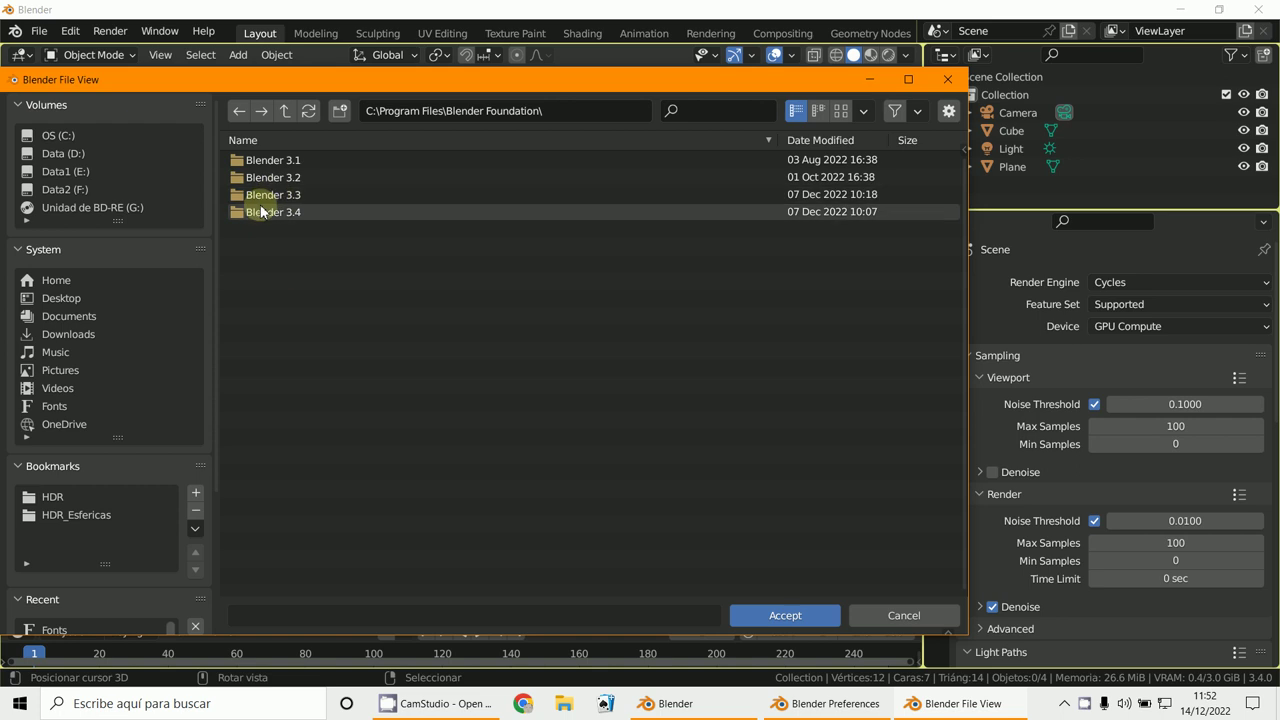
double_click(258, 211)
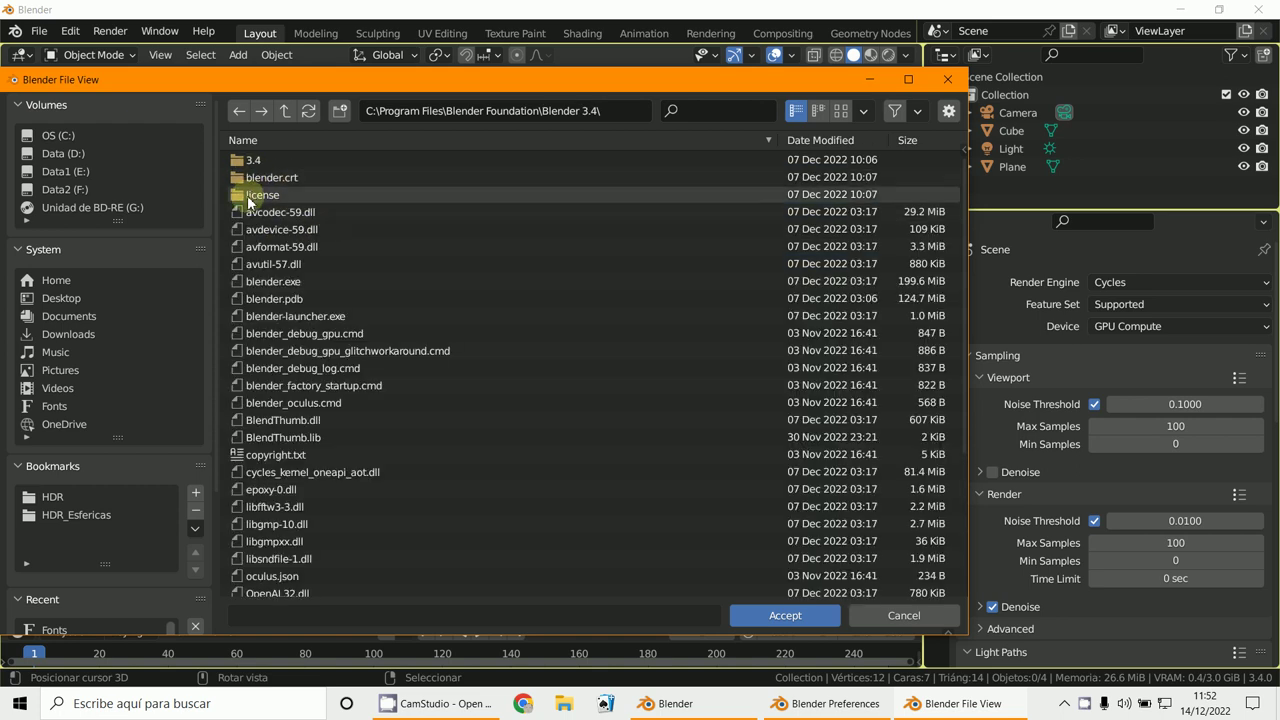
double_click(243, 163)
double_click(258, 195)
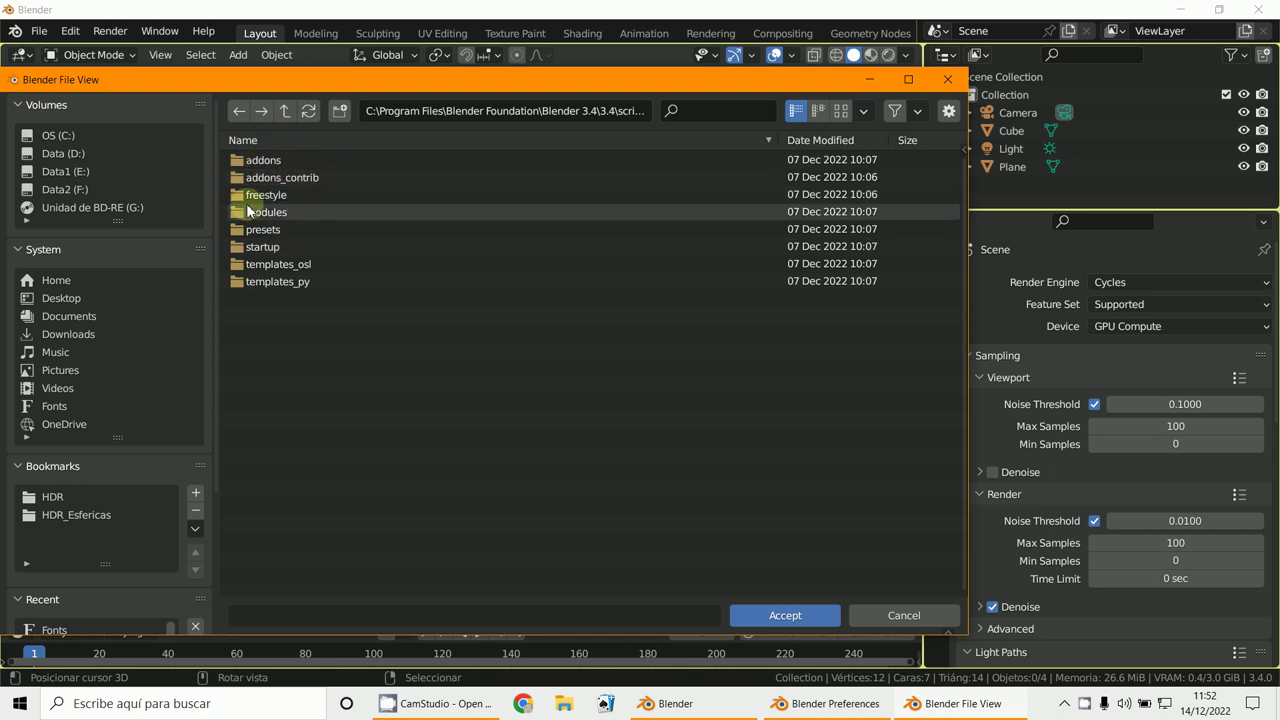
left_click(786, 615)
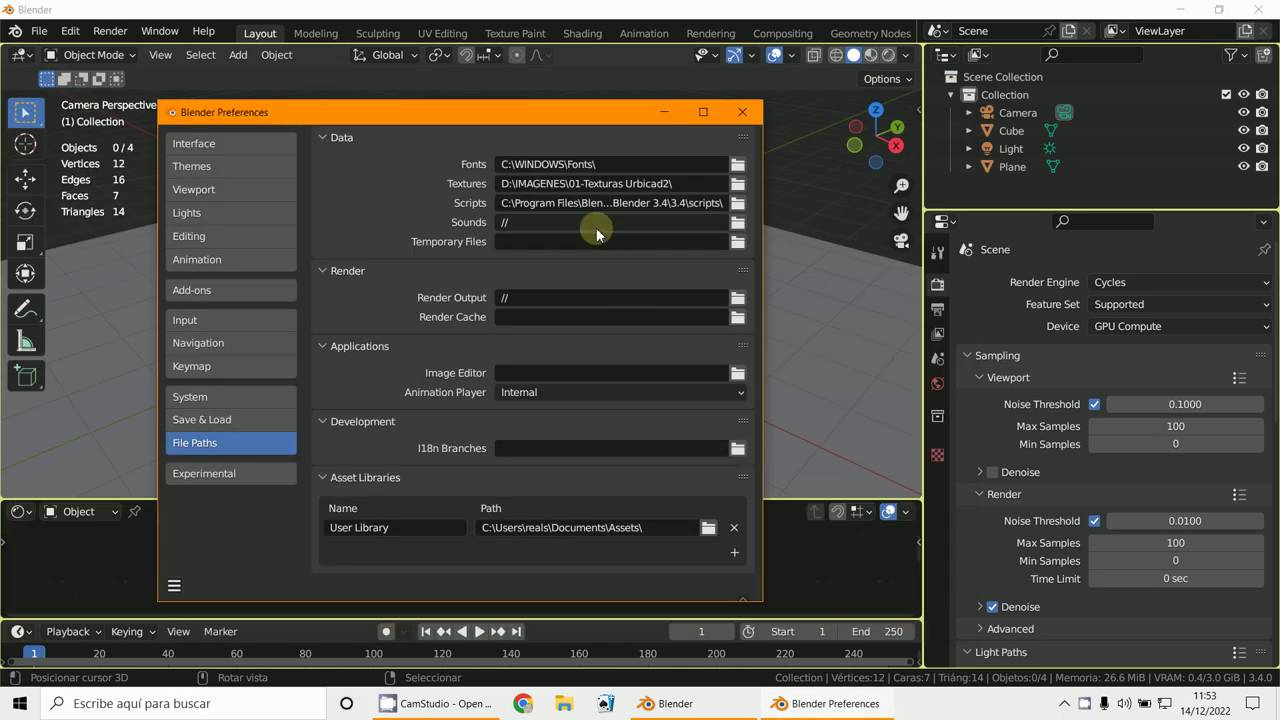
Step: Browse drive E and set the Sounds folder to E:\MUSICA\02_WAV\
left_click(725, 224)
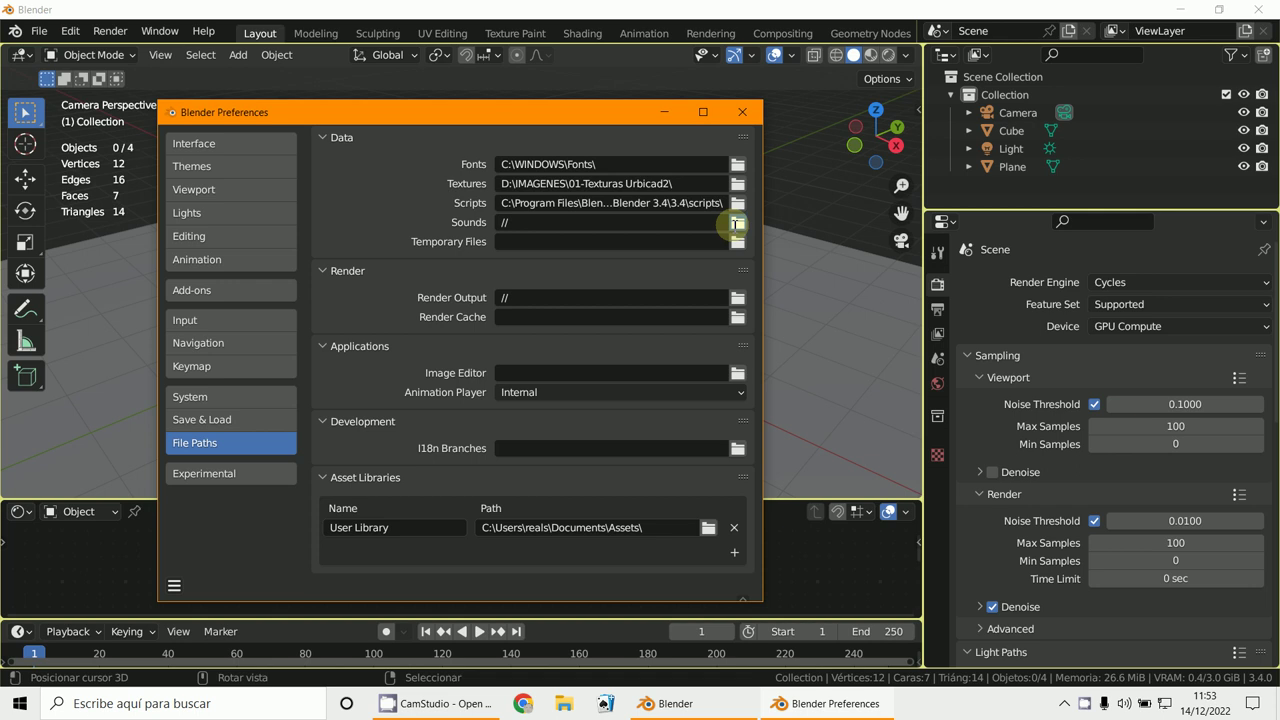
left_click(737, 222)
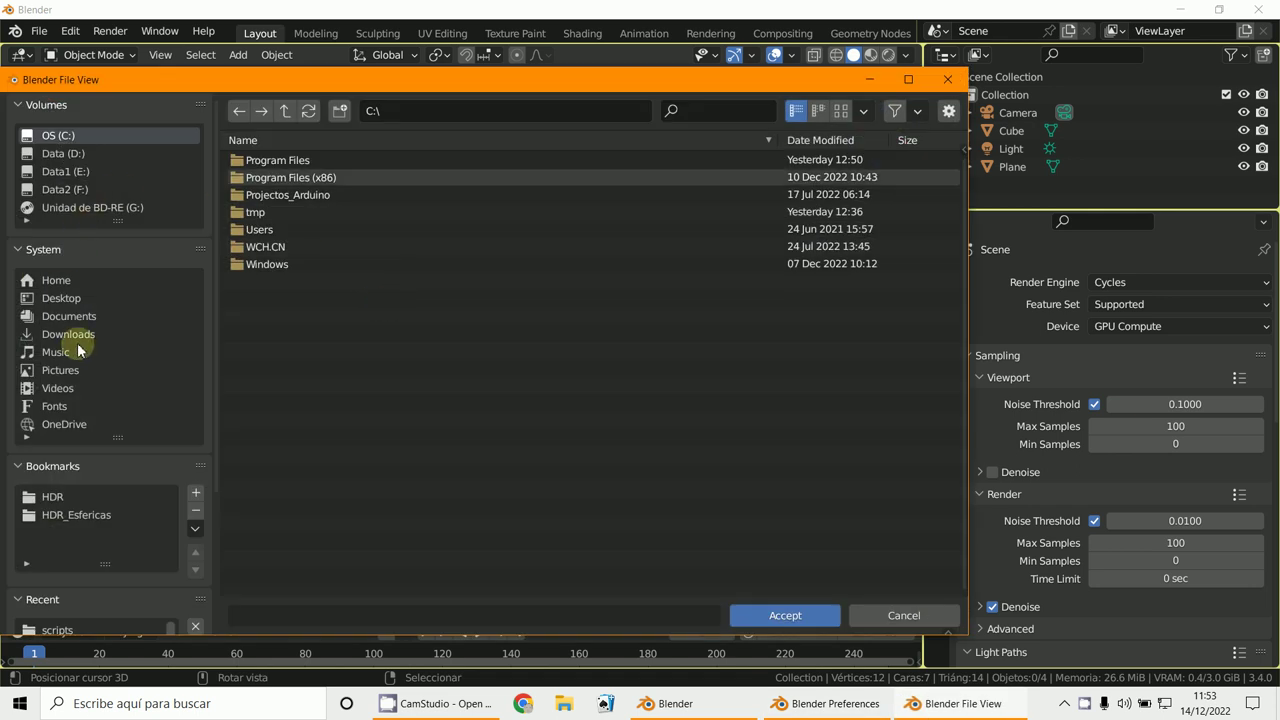
left_click(81, 156)
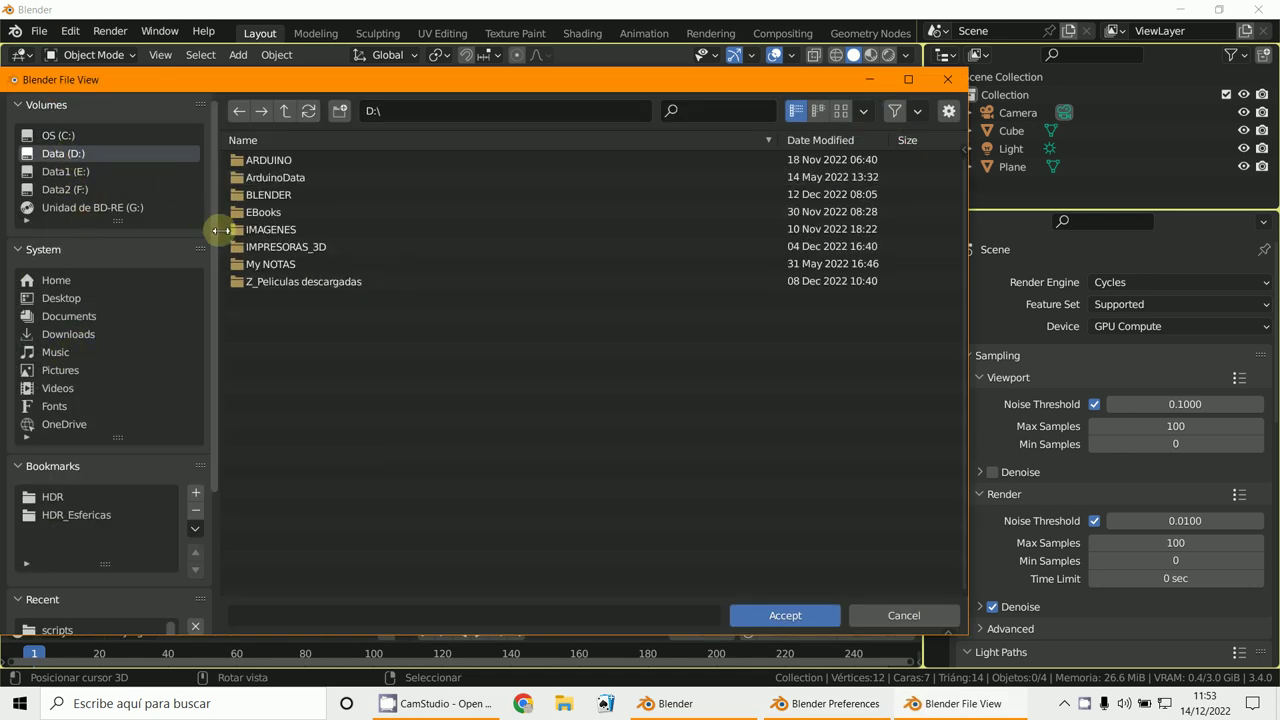
left_click(80, 171)
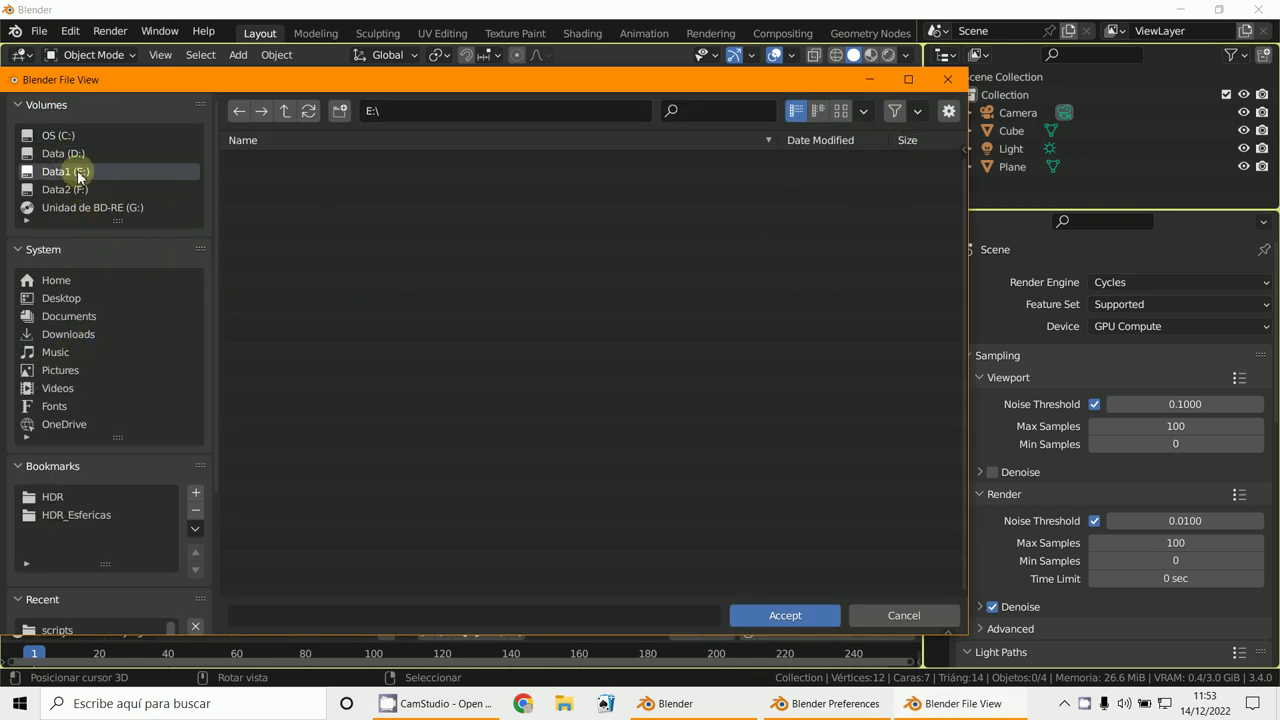
left_click(297, 263)
double_click(295, 254)
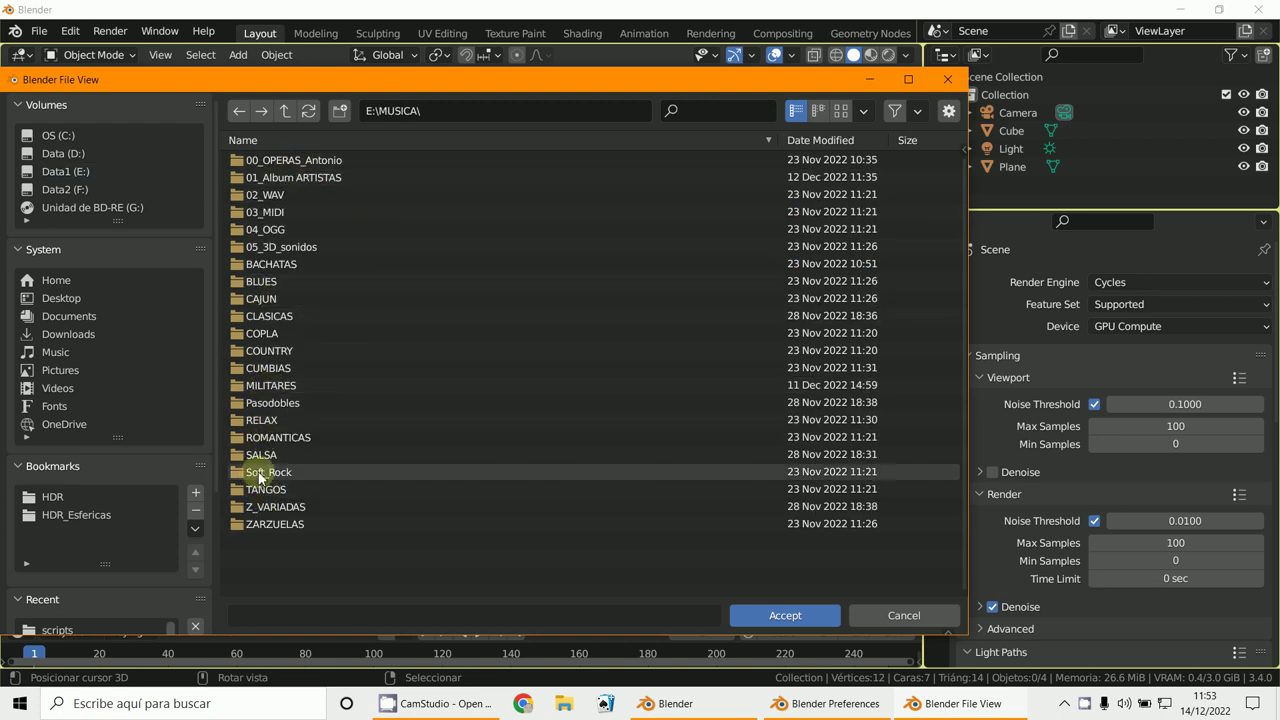
double_click(265, 196)
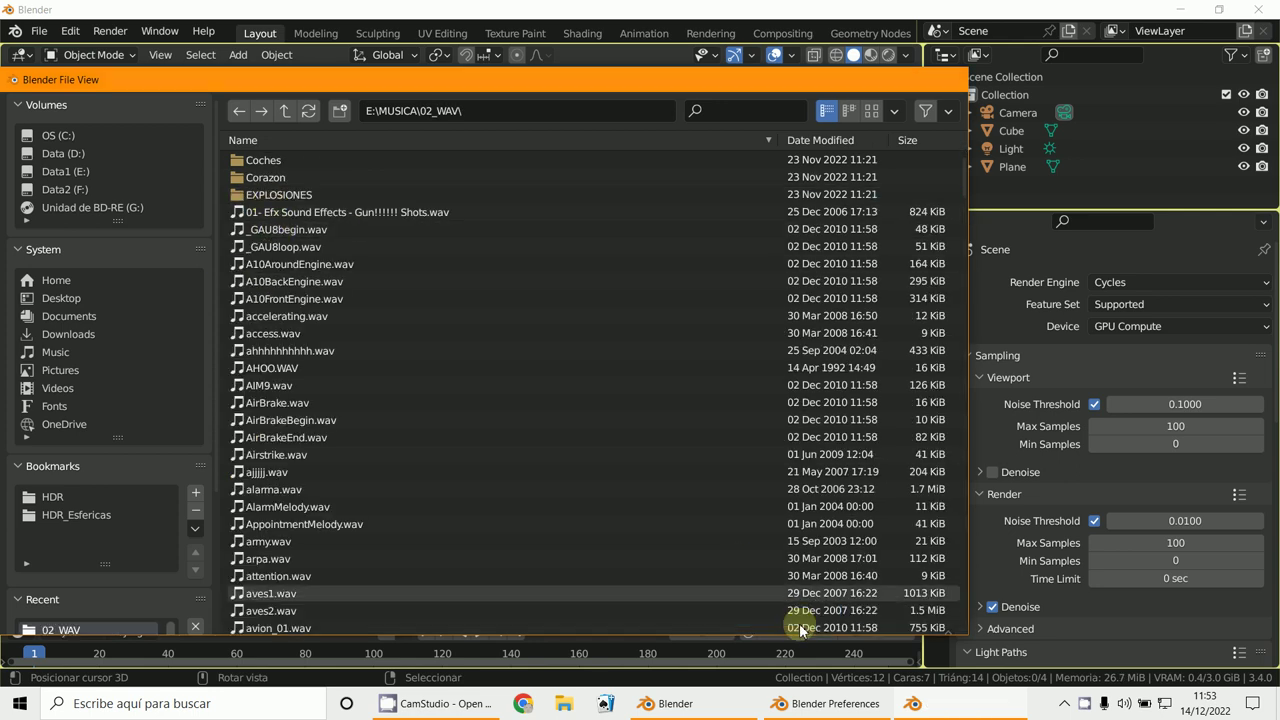
left_click(799, 623)
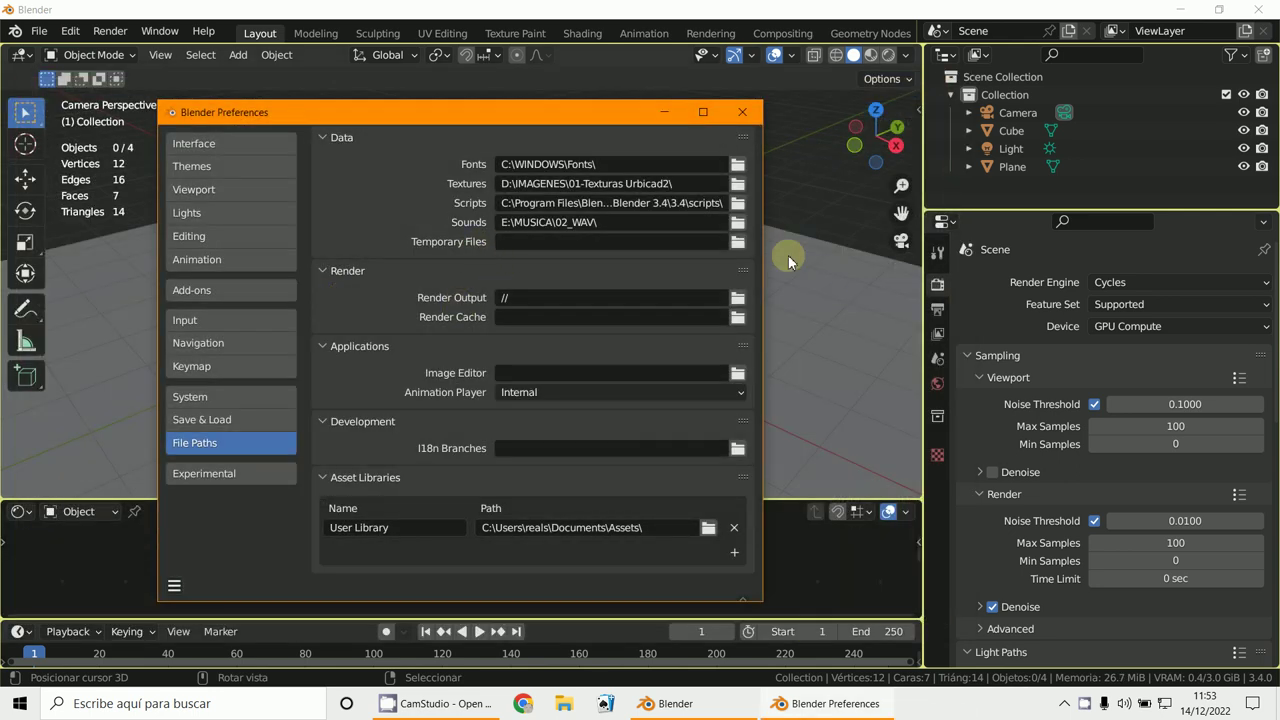
Step: Set the Temporary Files path to C:\tmp\
left_click(738, 242)
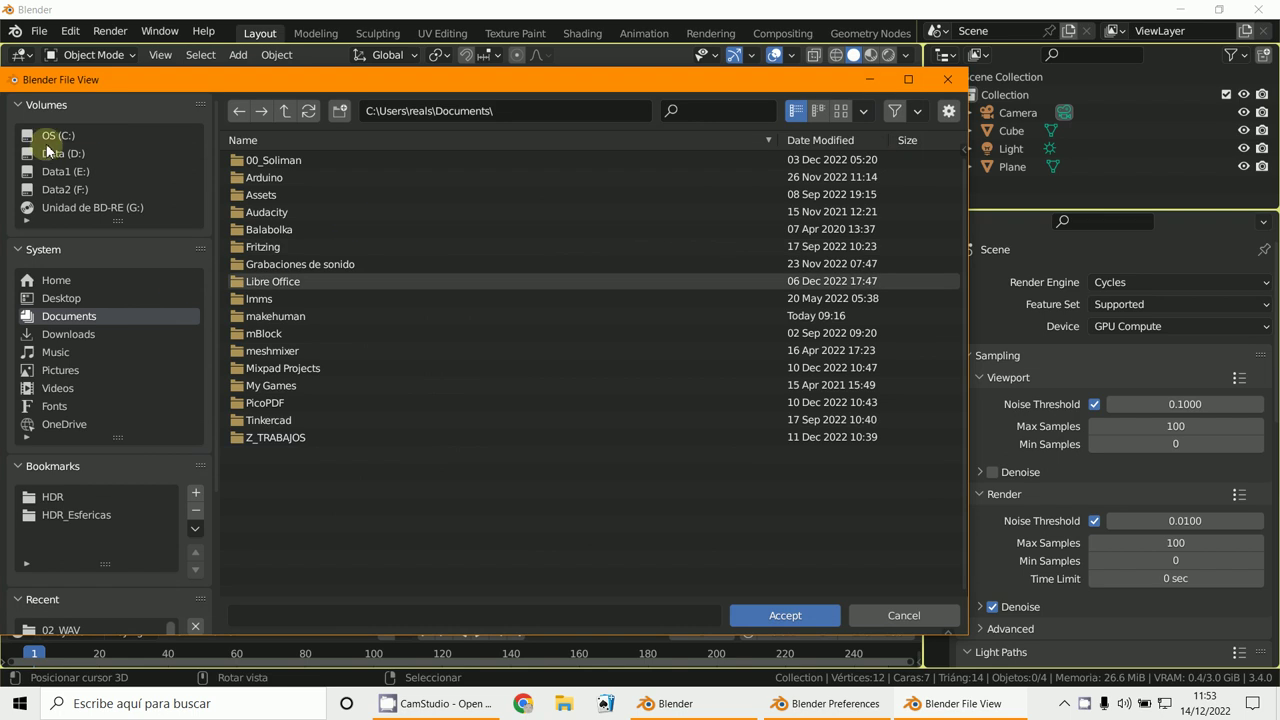
left_click(55, 136)
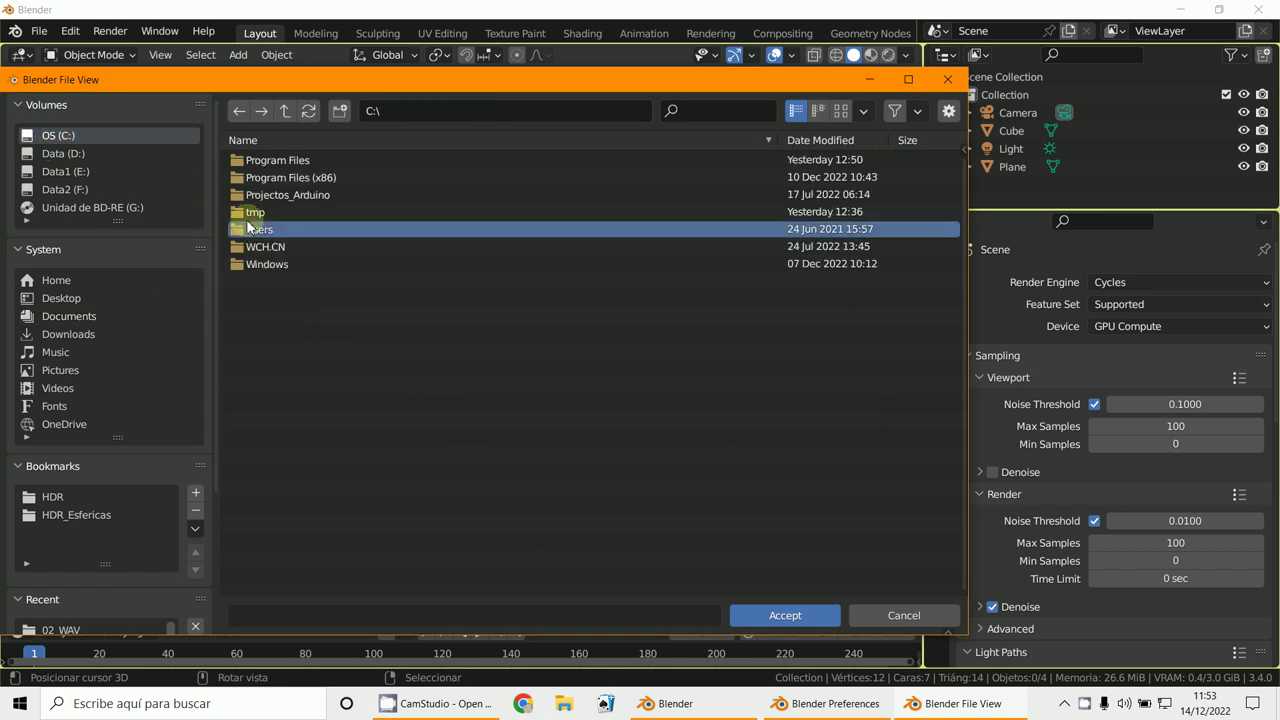
left_click(247, 213)
double_click(247, 213)
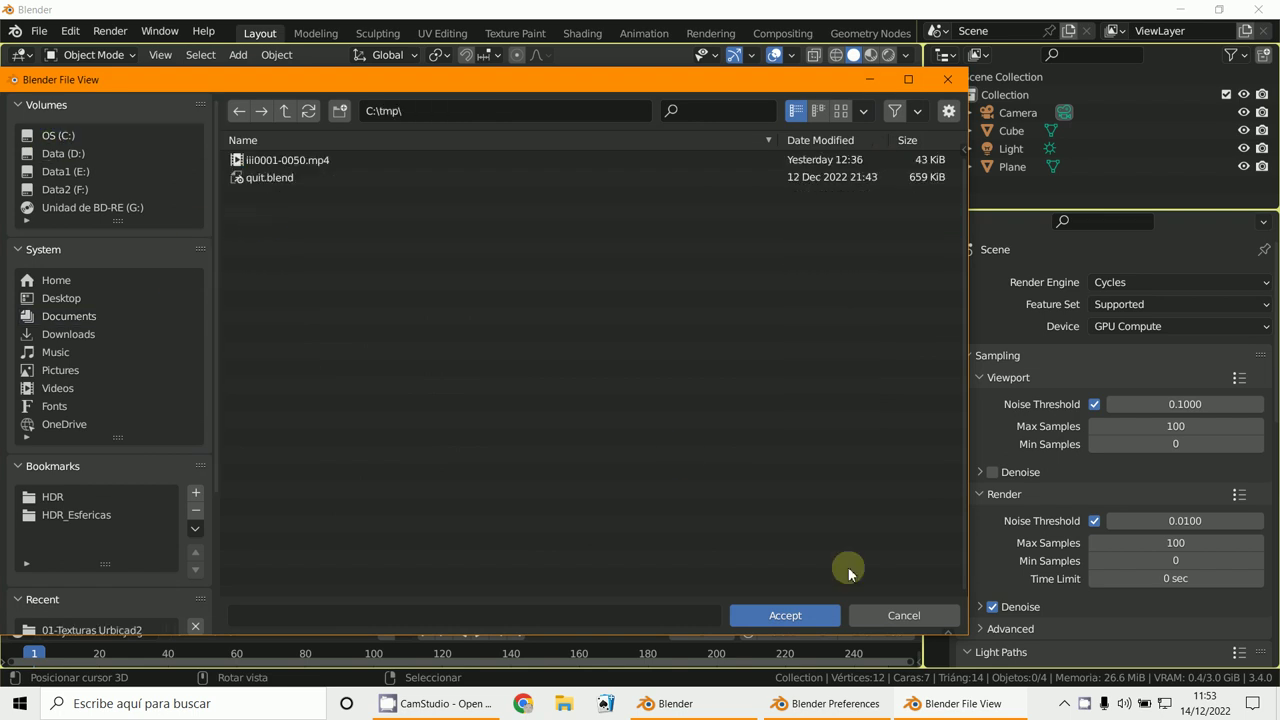
left_click(785, 615)
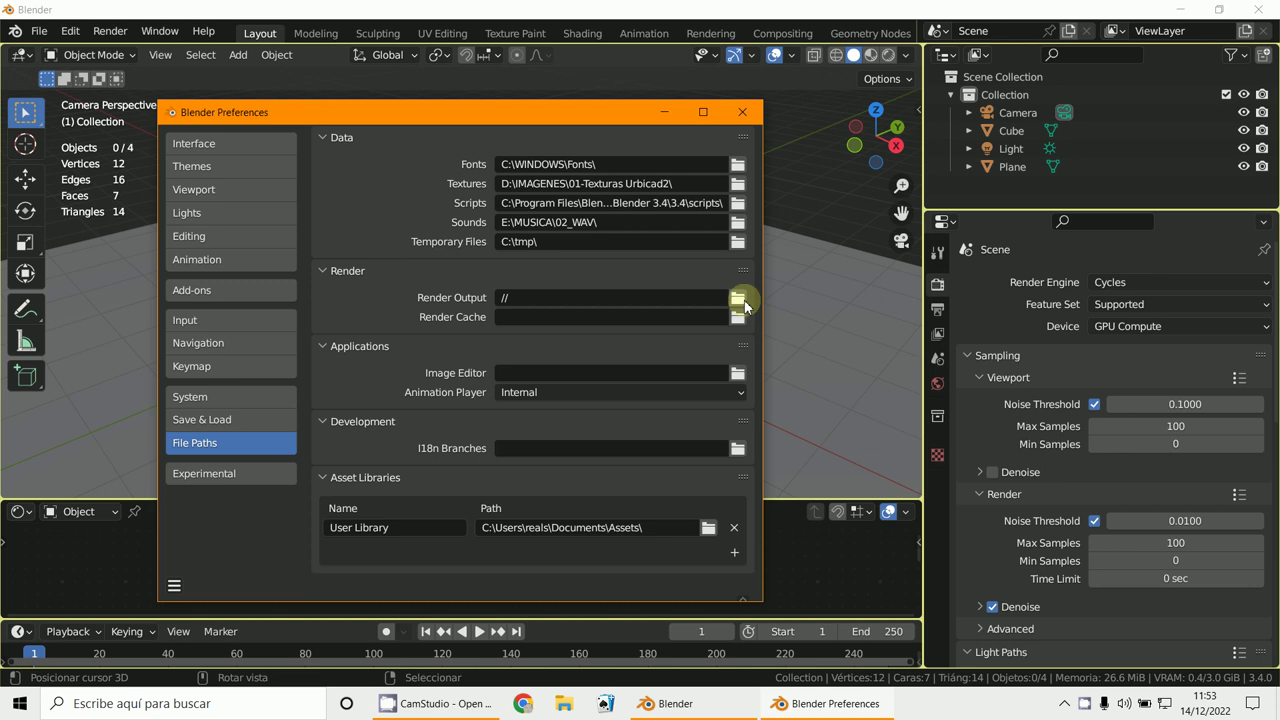
Step: Set the Render Output and Render Cache paths to C:\tmp\ as well
left_click(742, 299)
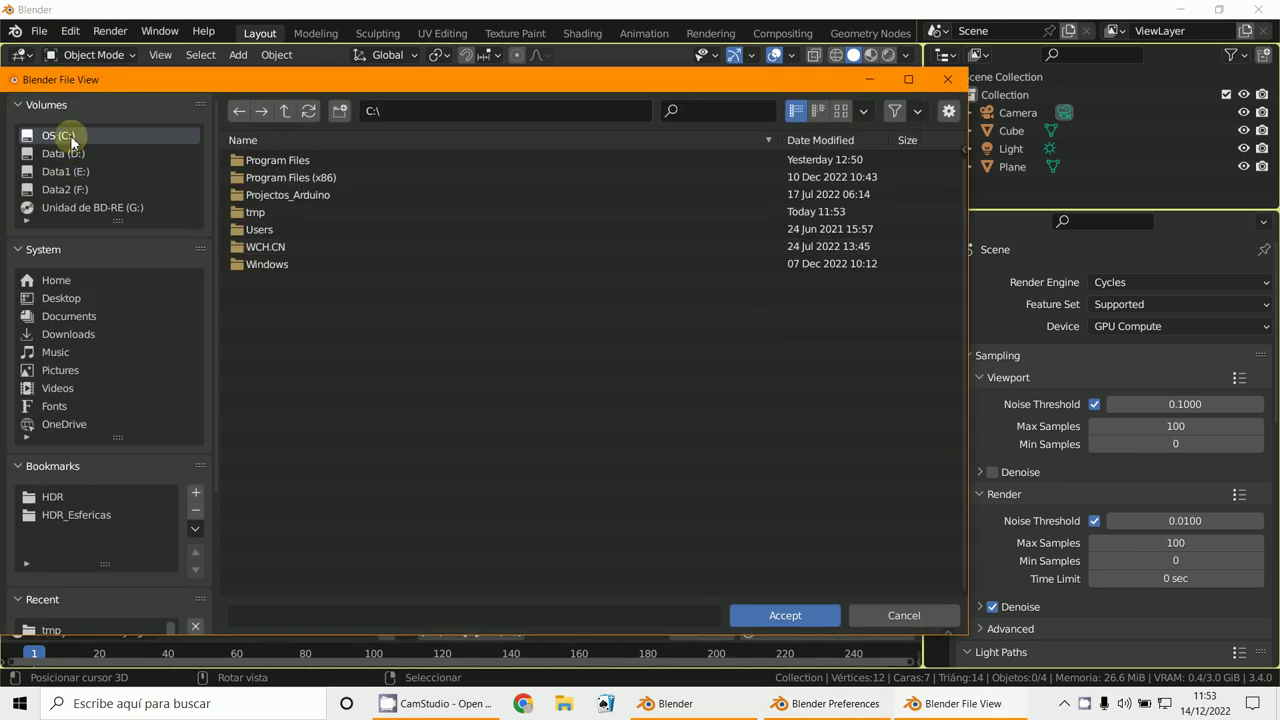
double_click(247, 212)
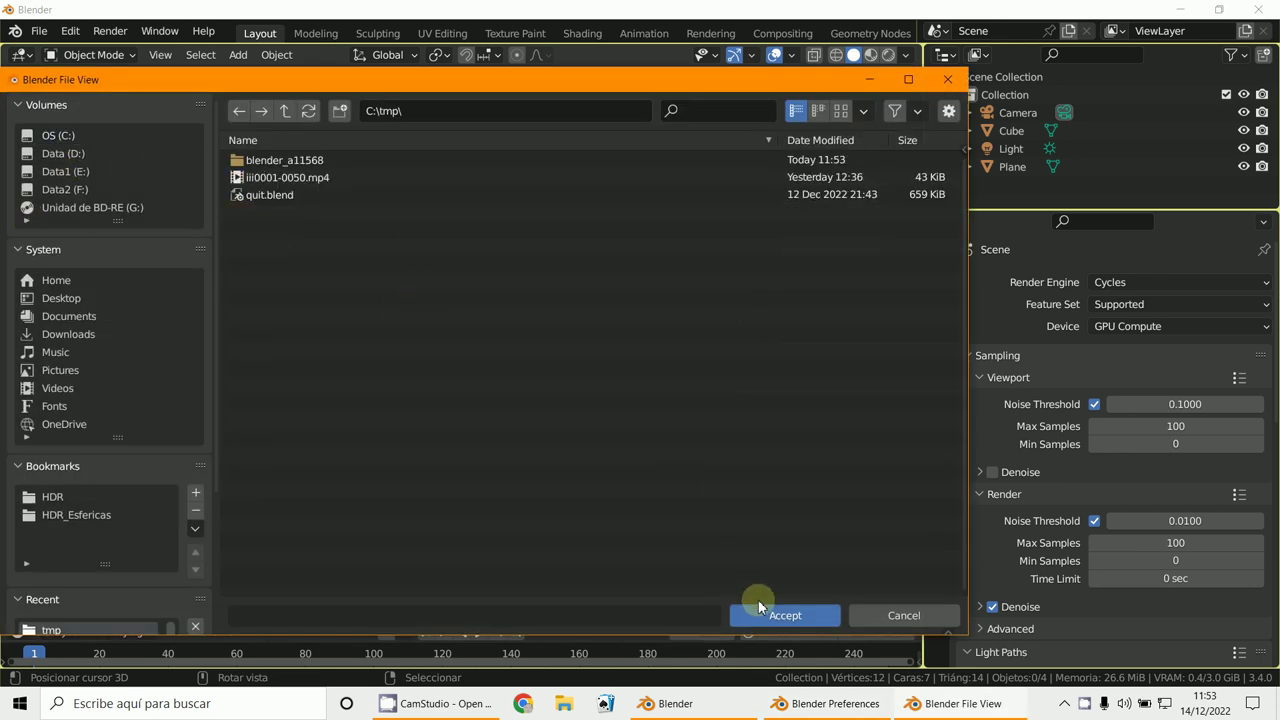
left_click(768, 608)
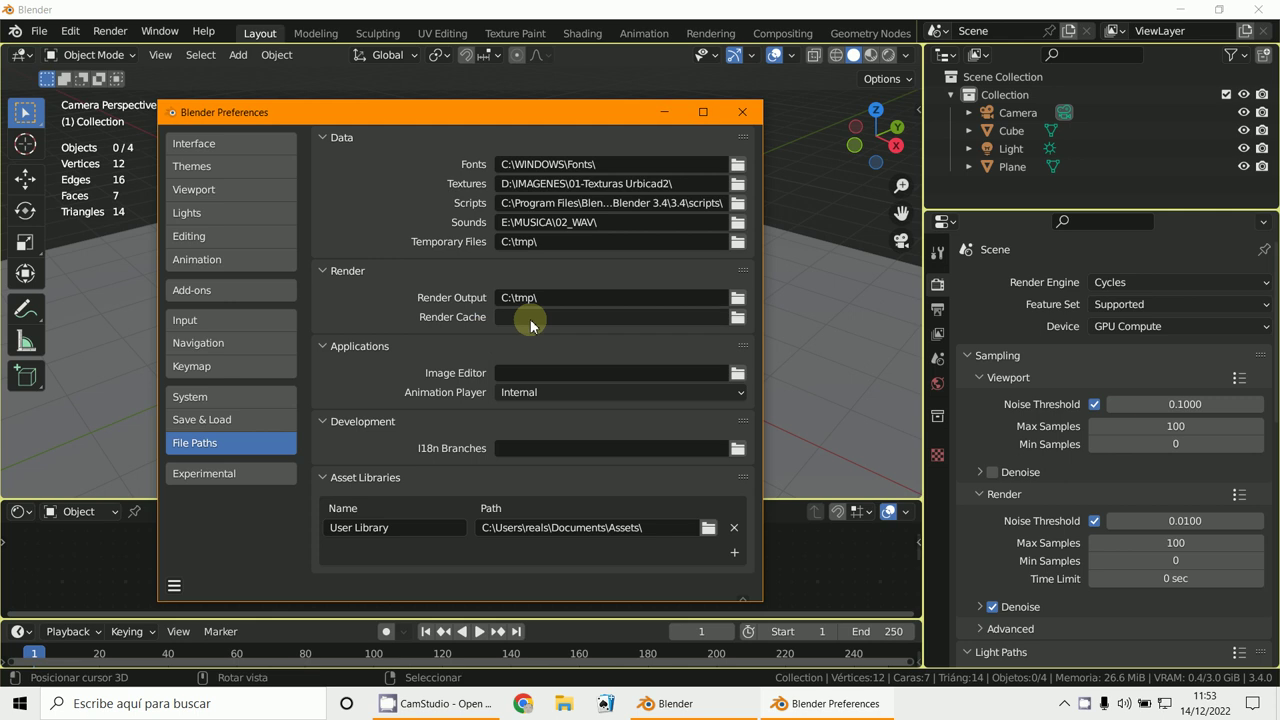
left_click(737, 317)
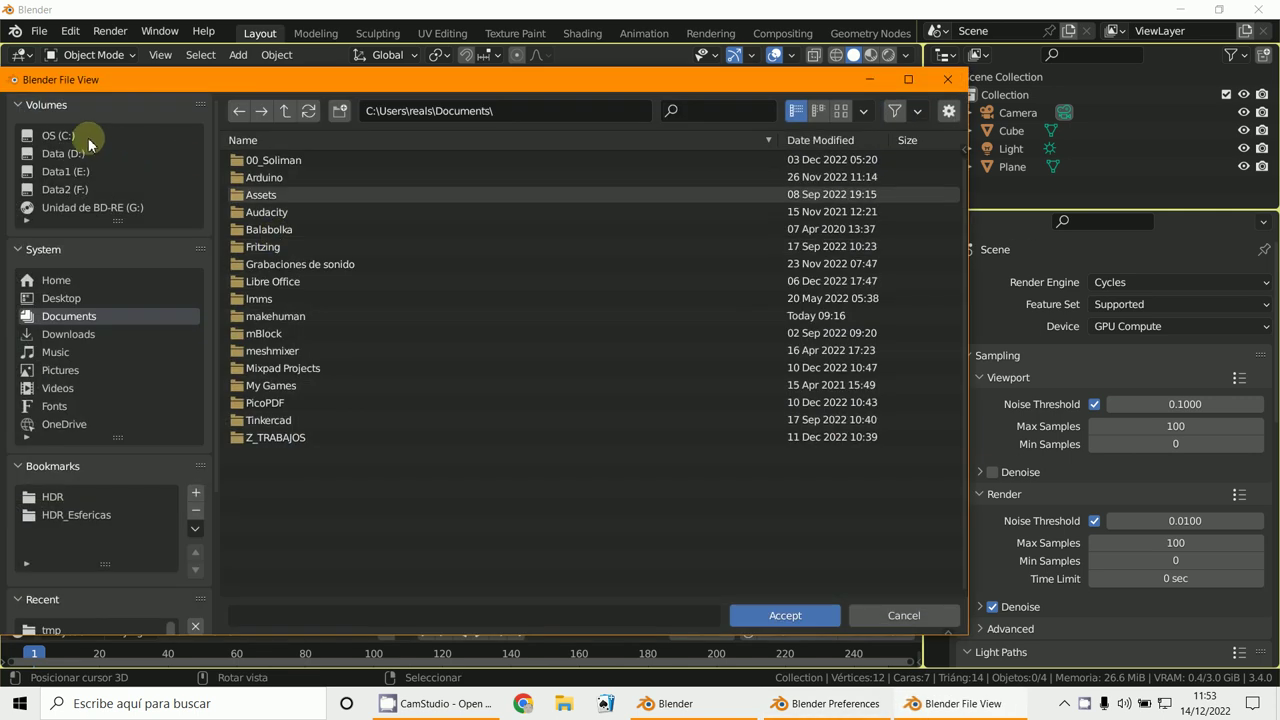
left_click(85, 137)
left_click(245, 213)
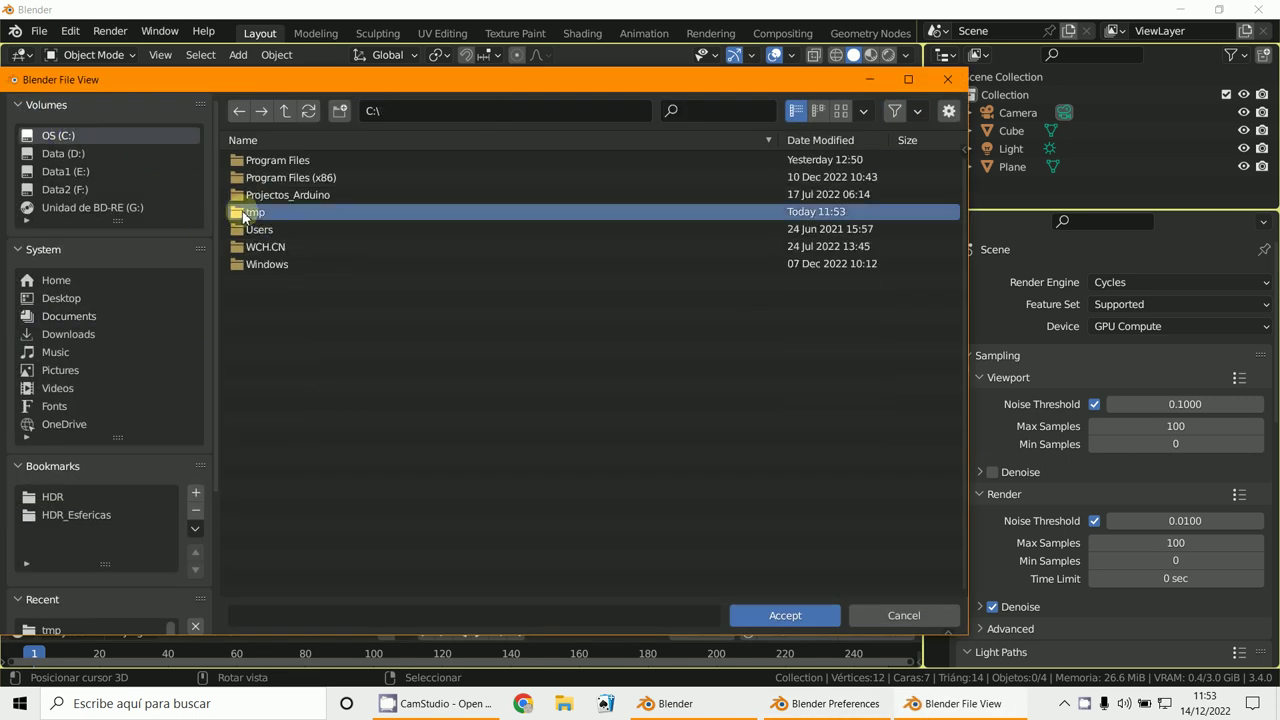
left_click(790, 615)
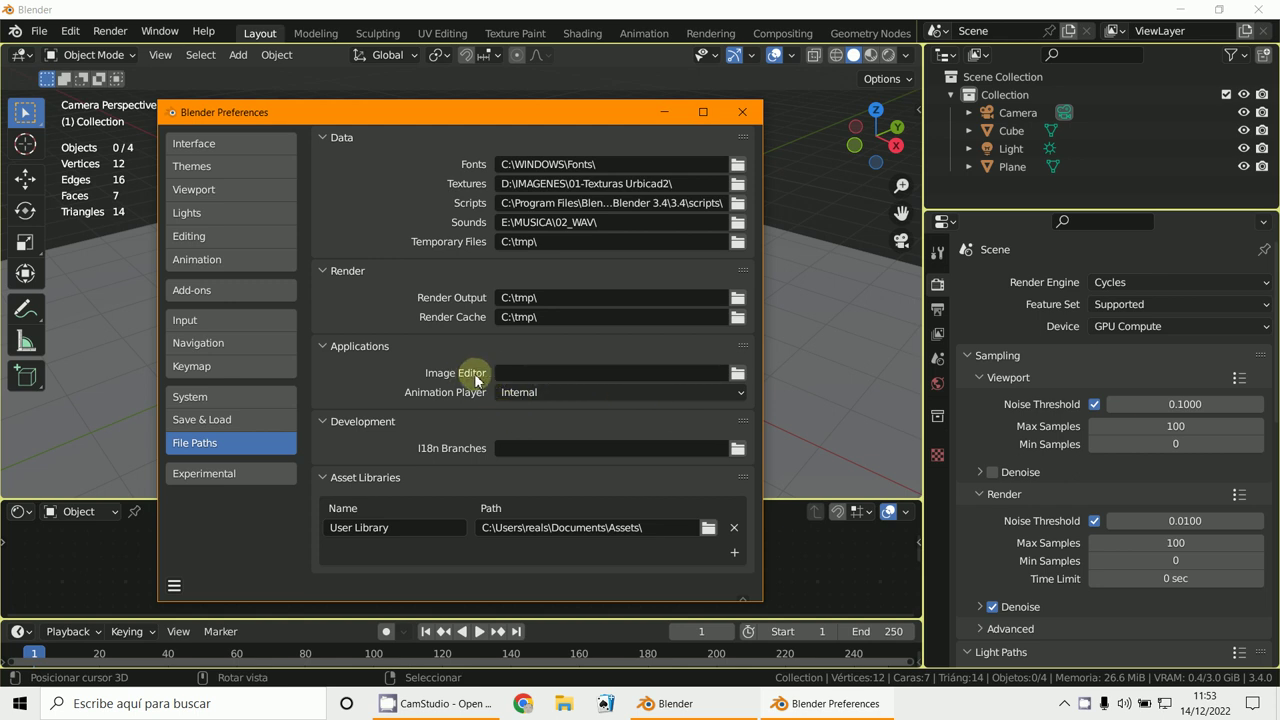
Step: Make GIMP the external image editor by selecting C:\Program Files\GIMP 2\bin\gimp-2.10.exe
left_click(736, 372)
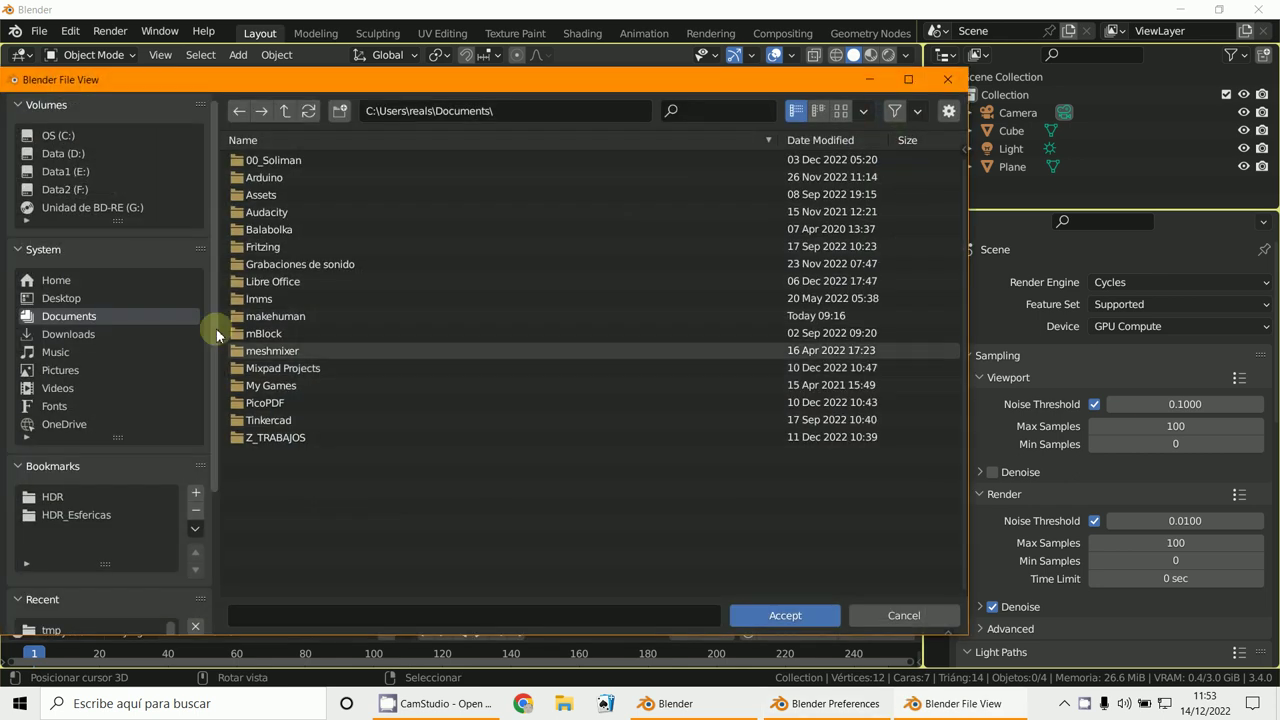
left_click(73, 155)
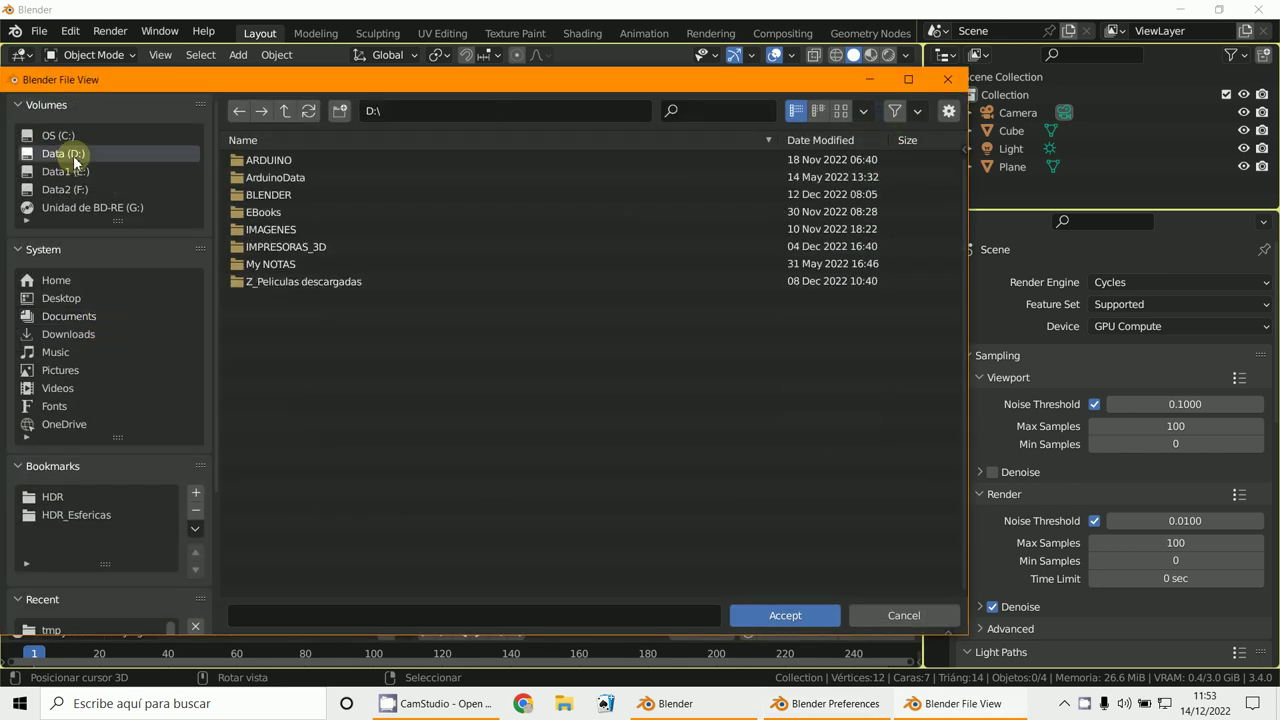
left_click(78, 135)
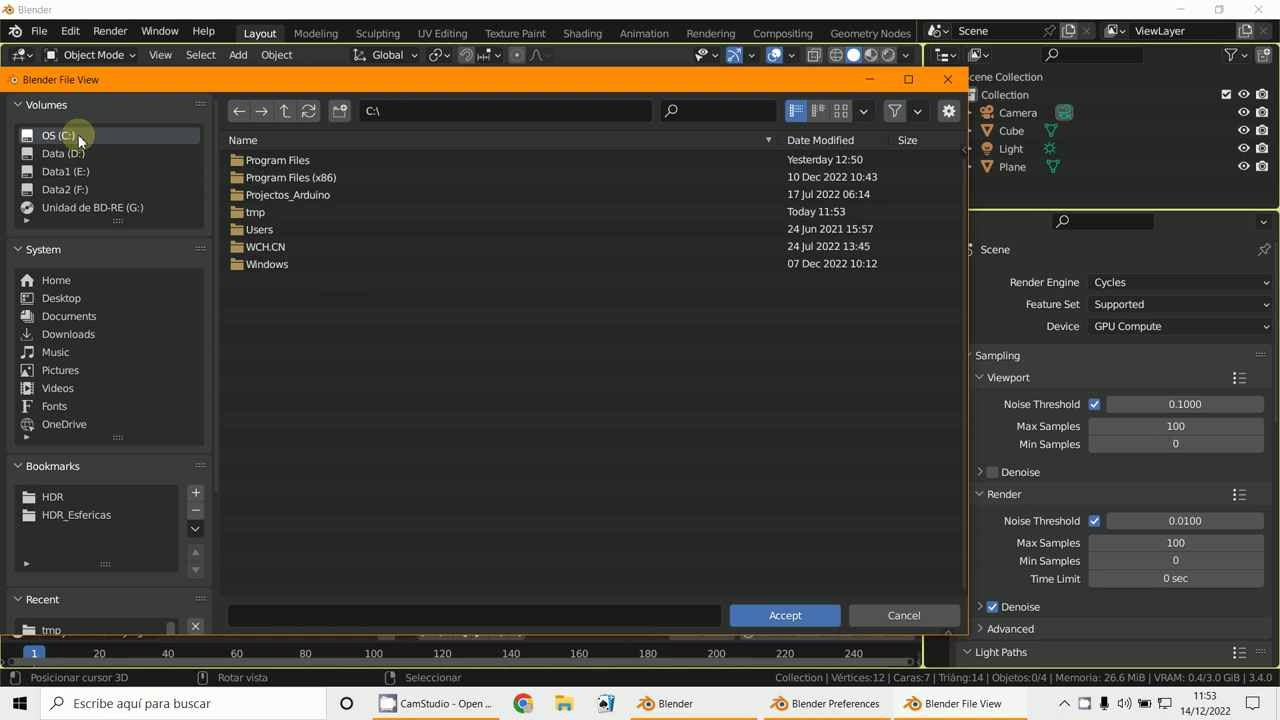
double_click(270, 177)
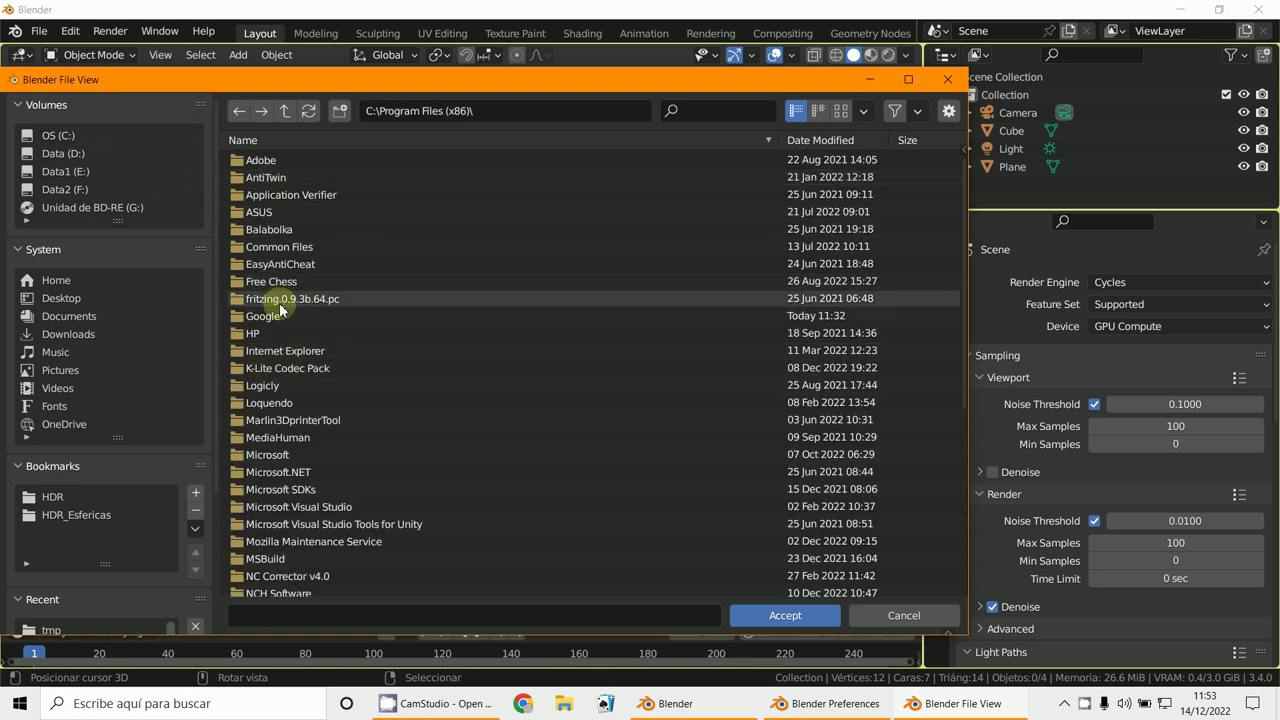
left_click(77, 135)
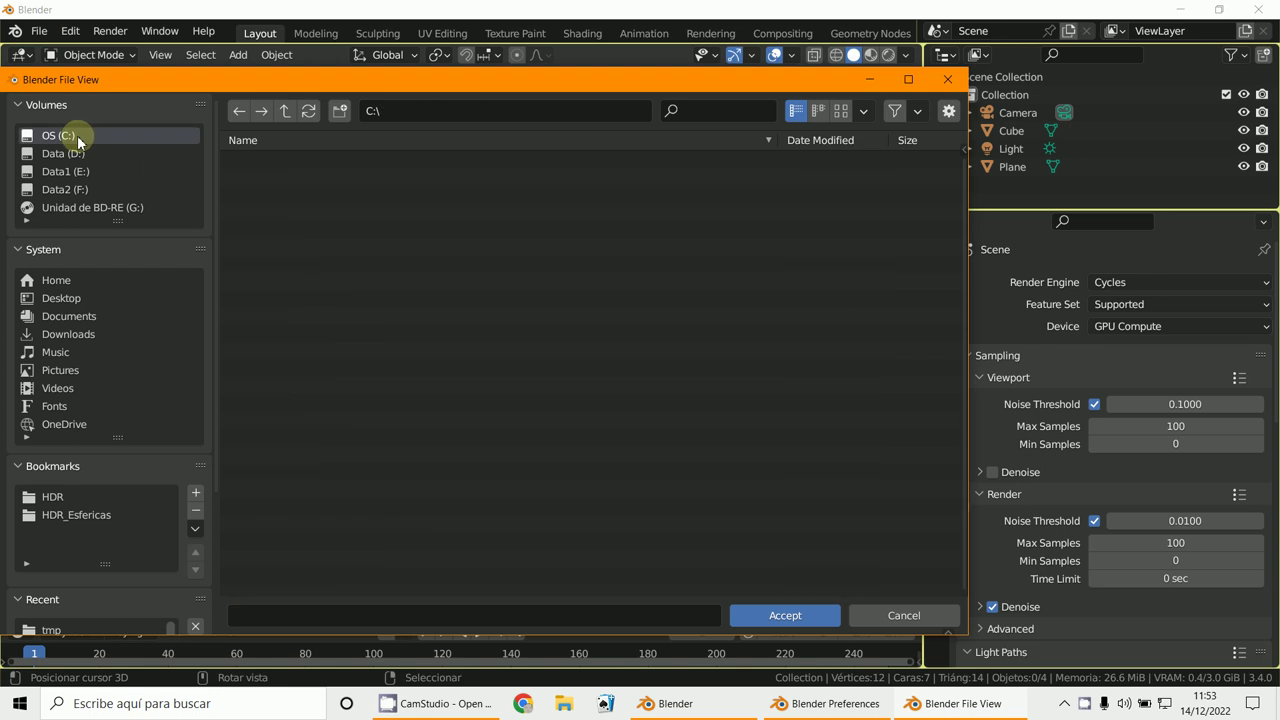
double_click(275, 160)
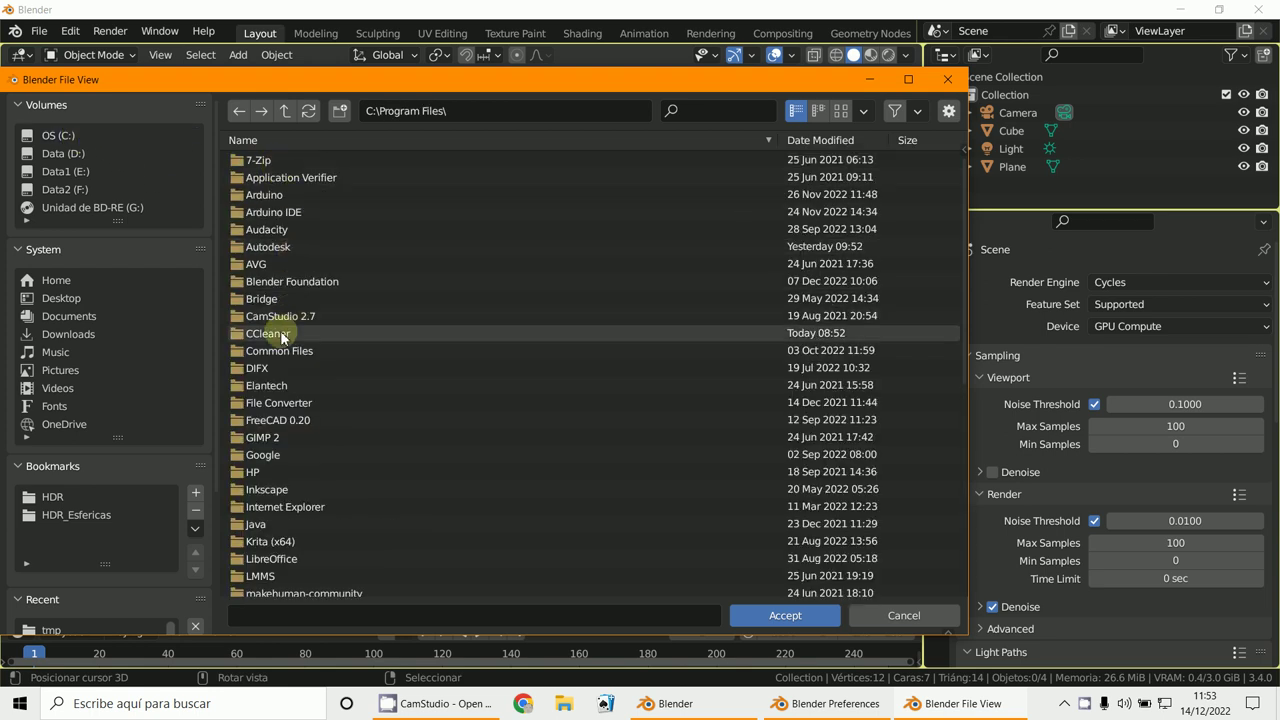
double_click(265, 437)
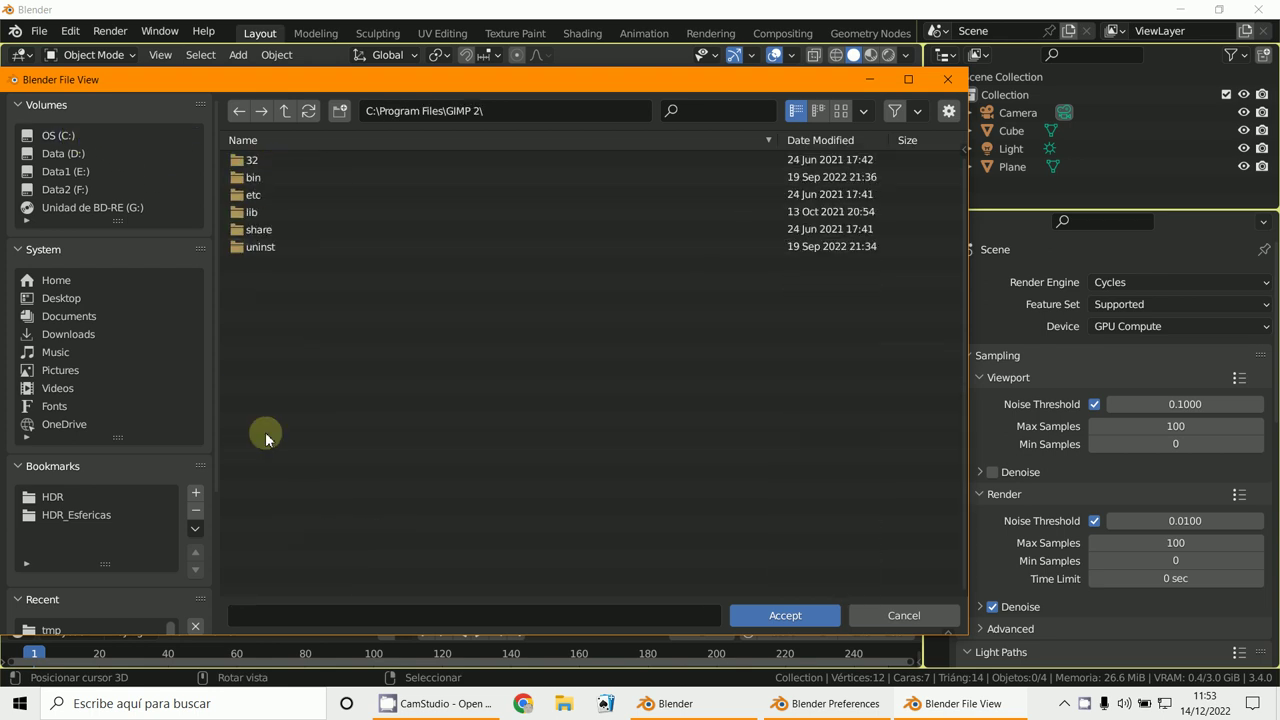
double_click(252, 177)
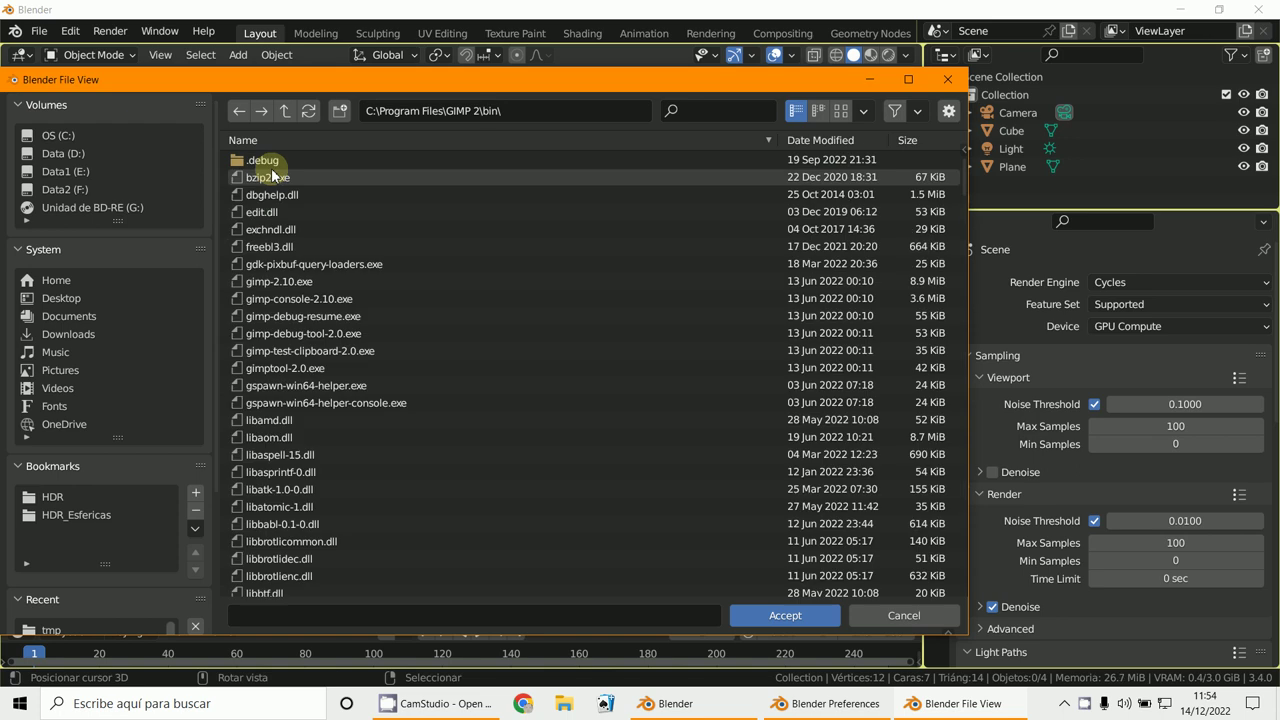
left_click(285, 281)
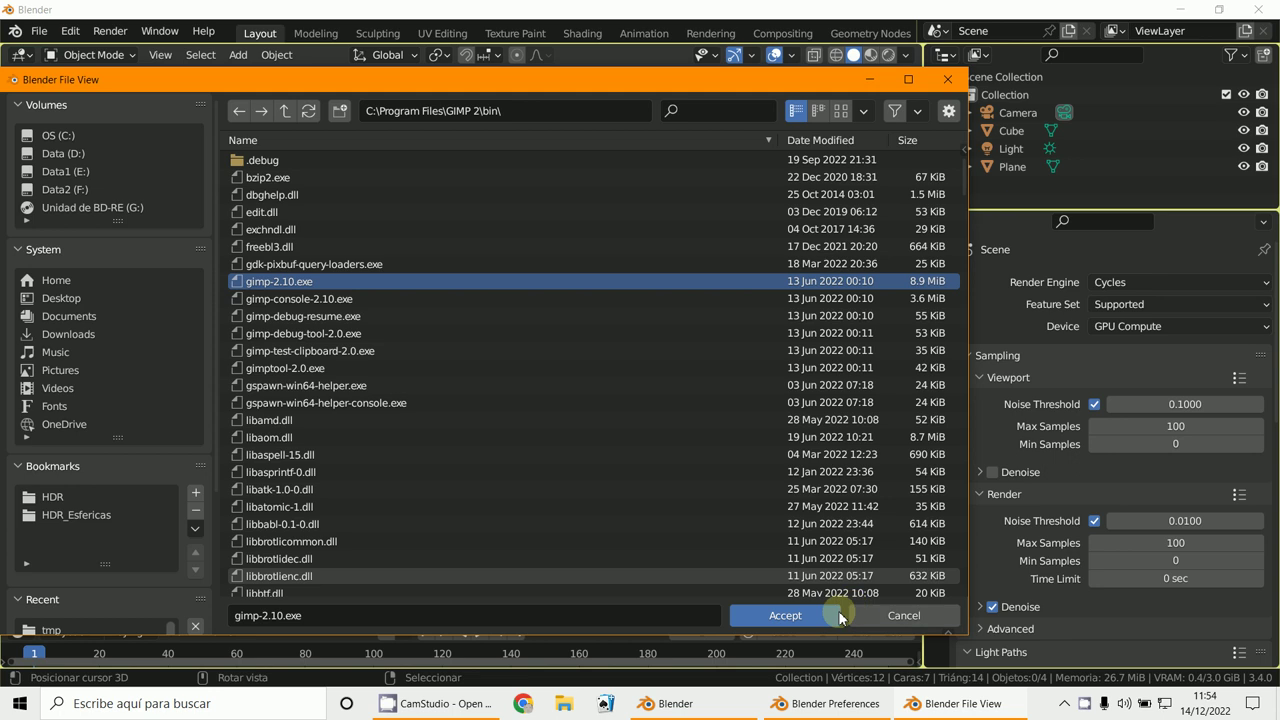
left_click(780, 618)
Step: Turn the outliner into an Image Editor, create a new blank image and open it externally
left_click(945, 56)
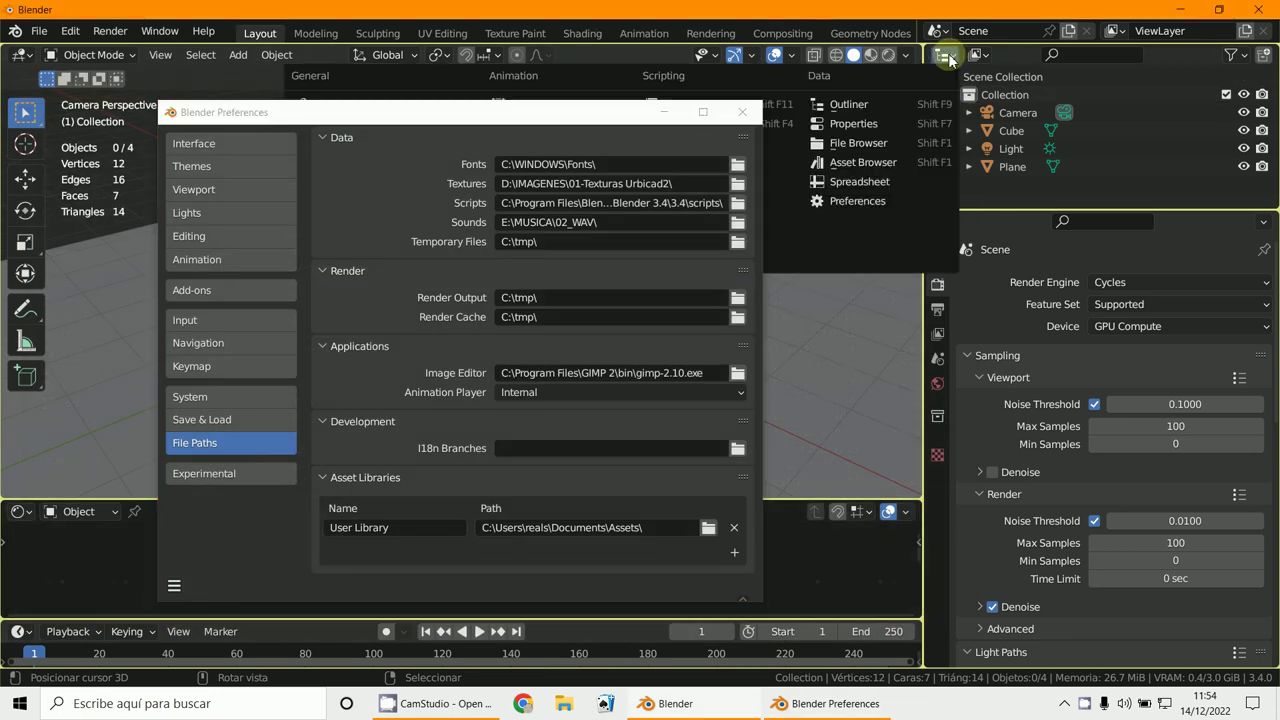
left_click_drag(600, 112, 565, 288)
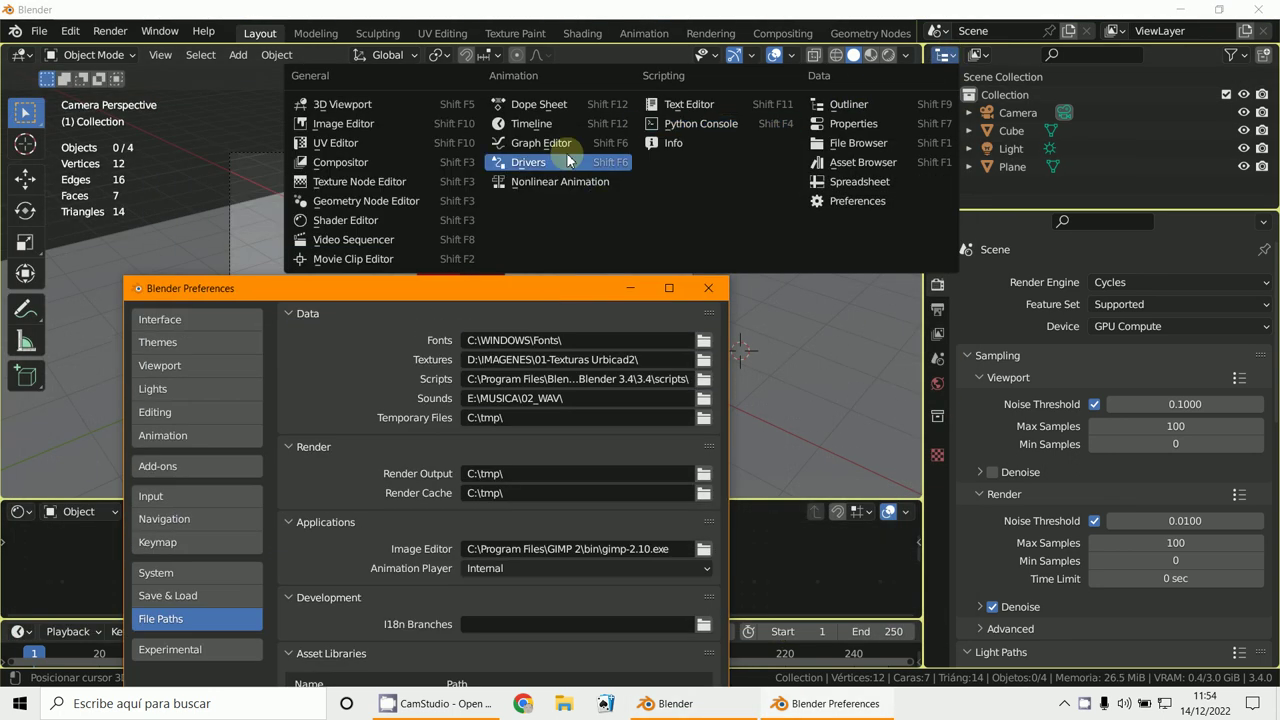
left_click(350, 128)
left_click(1022, 55)
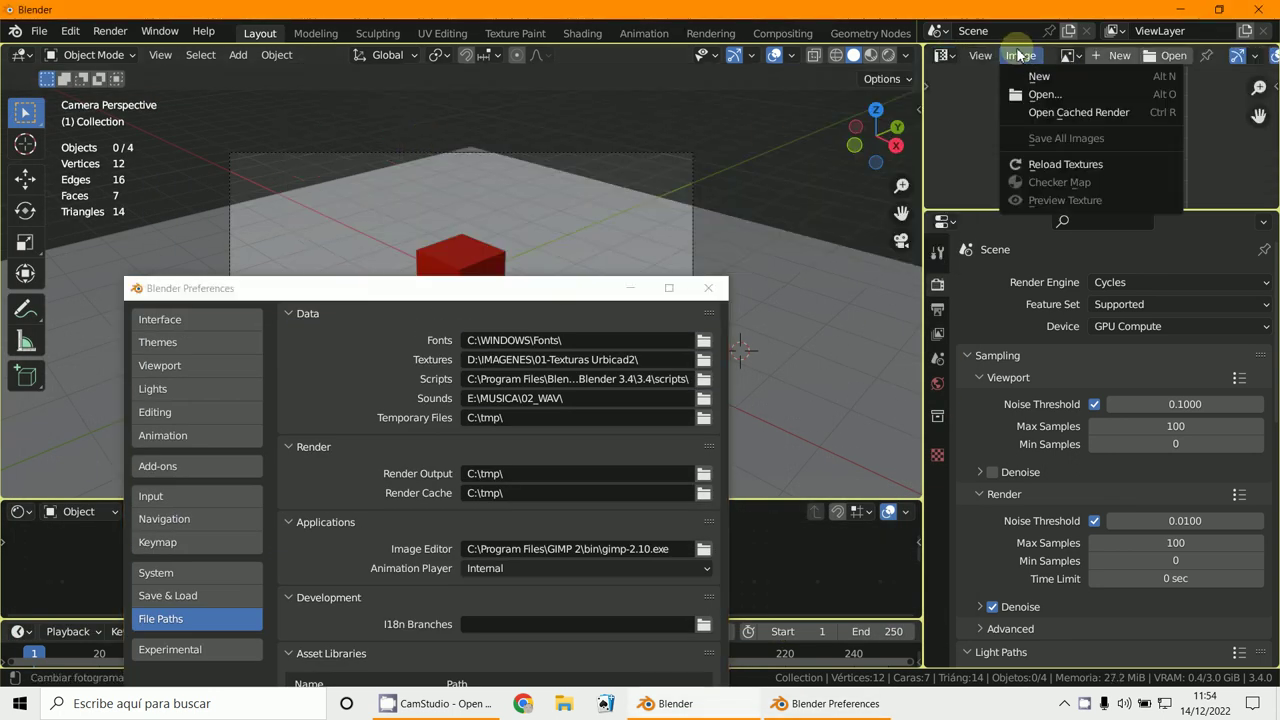
left_click(1035, 77)
left_click(1040, 262)
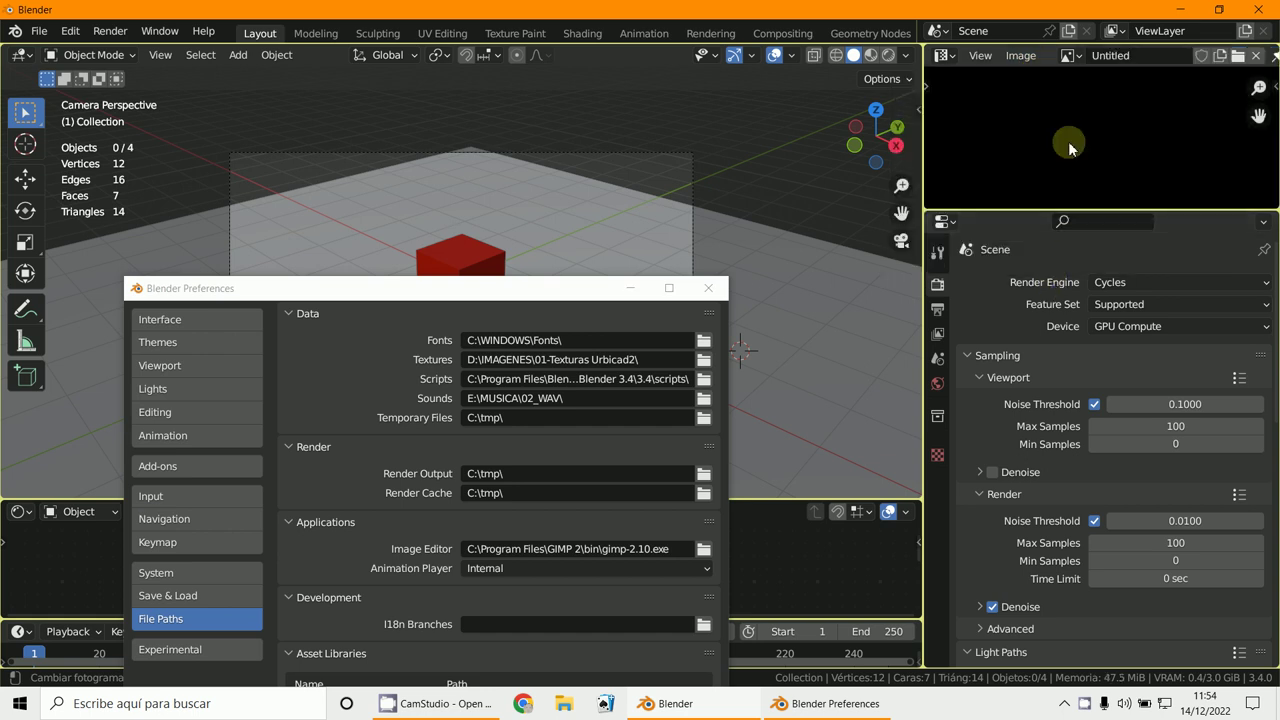
left_click(1022, 55)
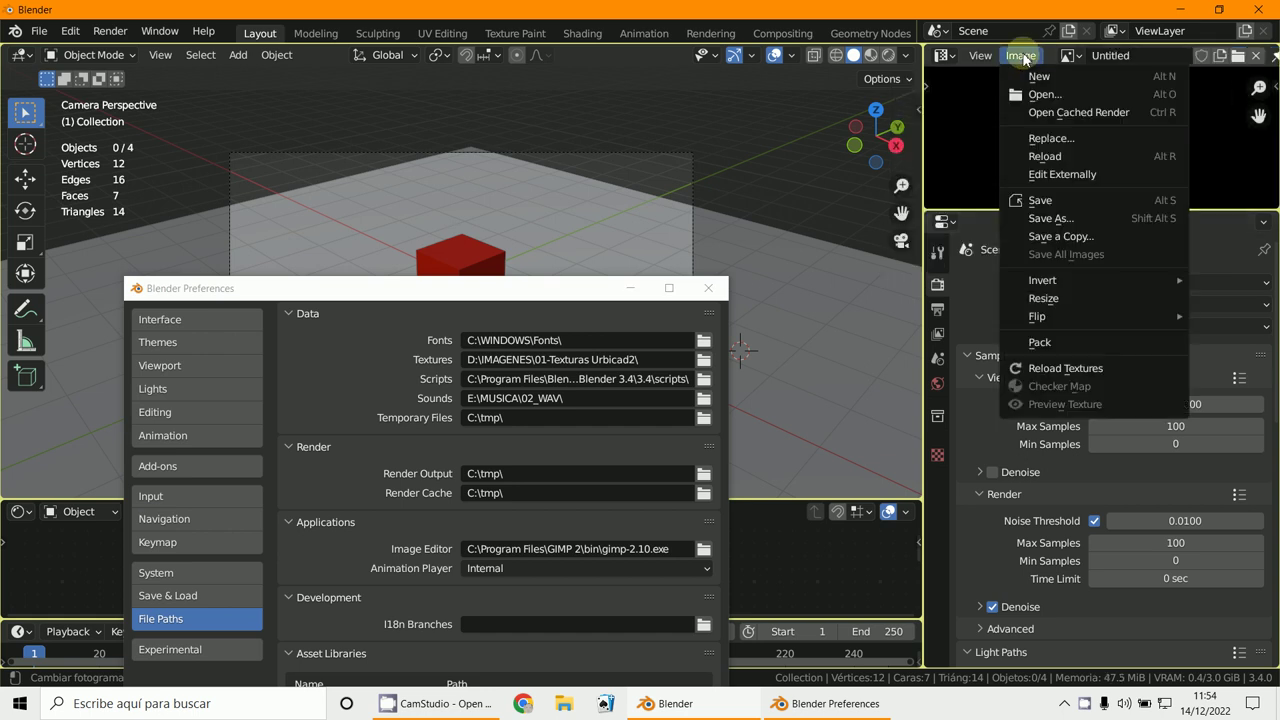
left_click(1055, 176)
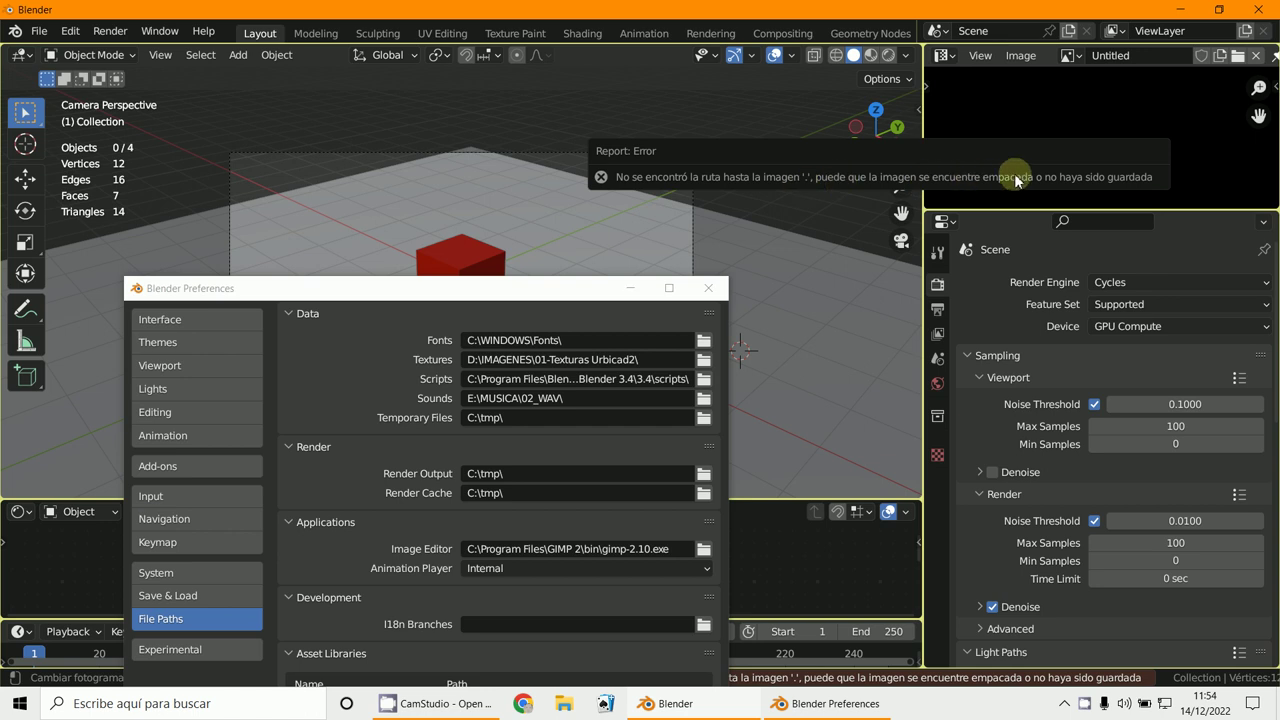
Step: Save the preferences and close the Preferences window
left_click_drag(495, 299, 434, 130)
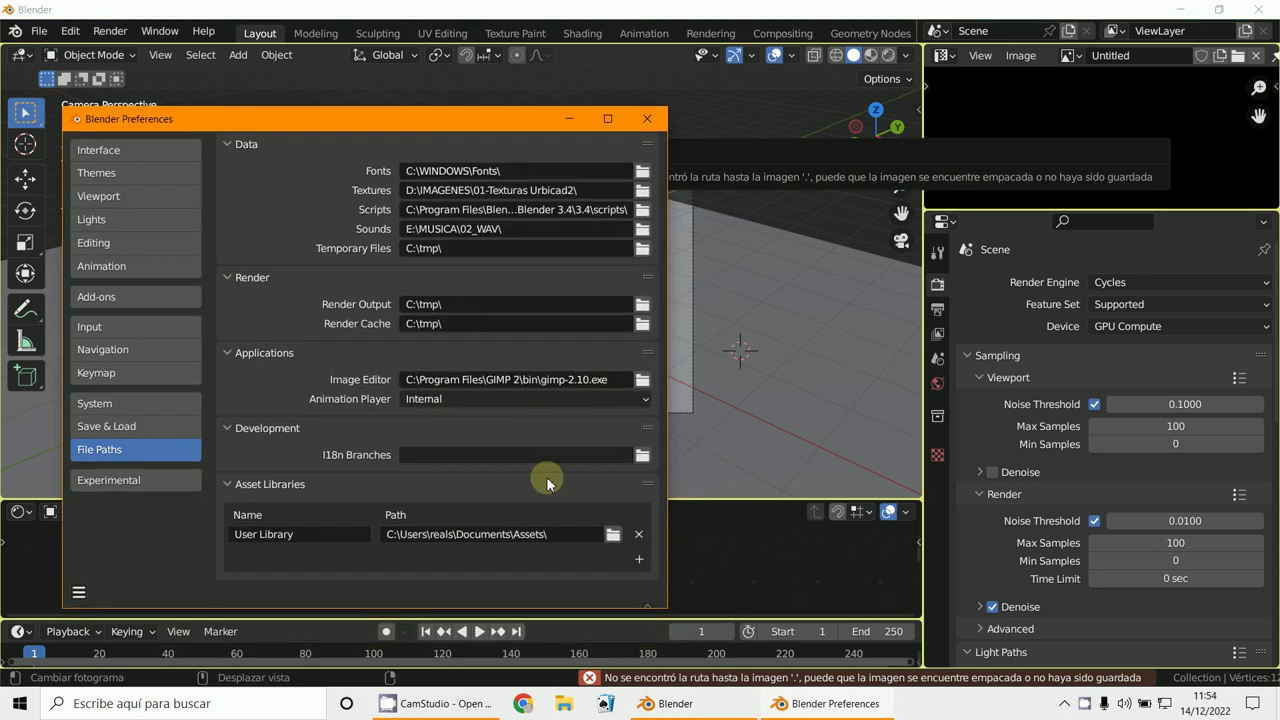
left_click(79, 592)
left_click(133, 549)
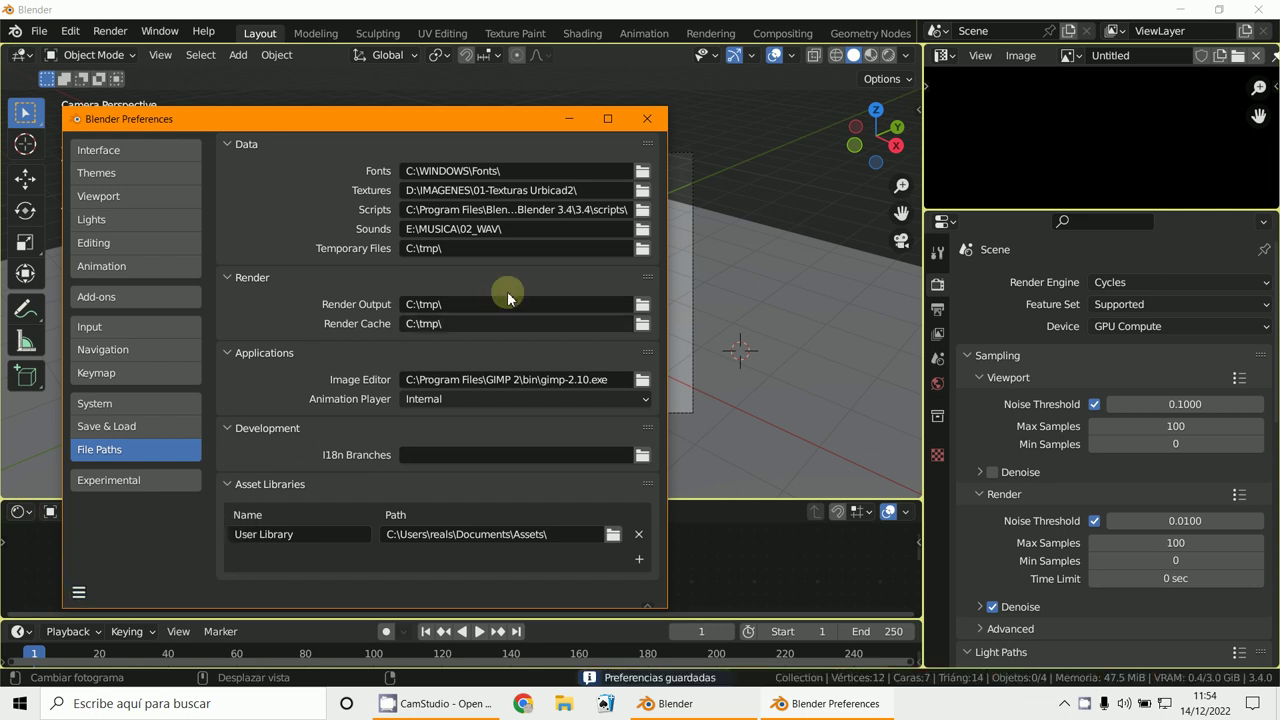
left_click(643, 117)
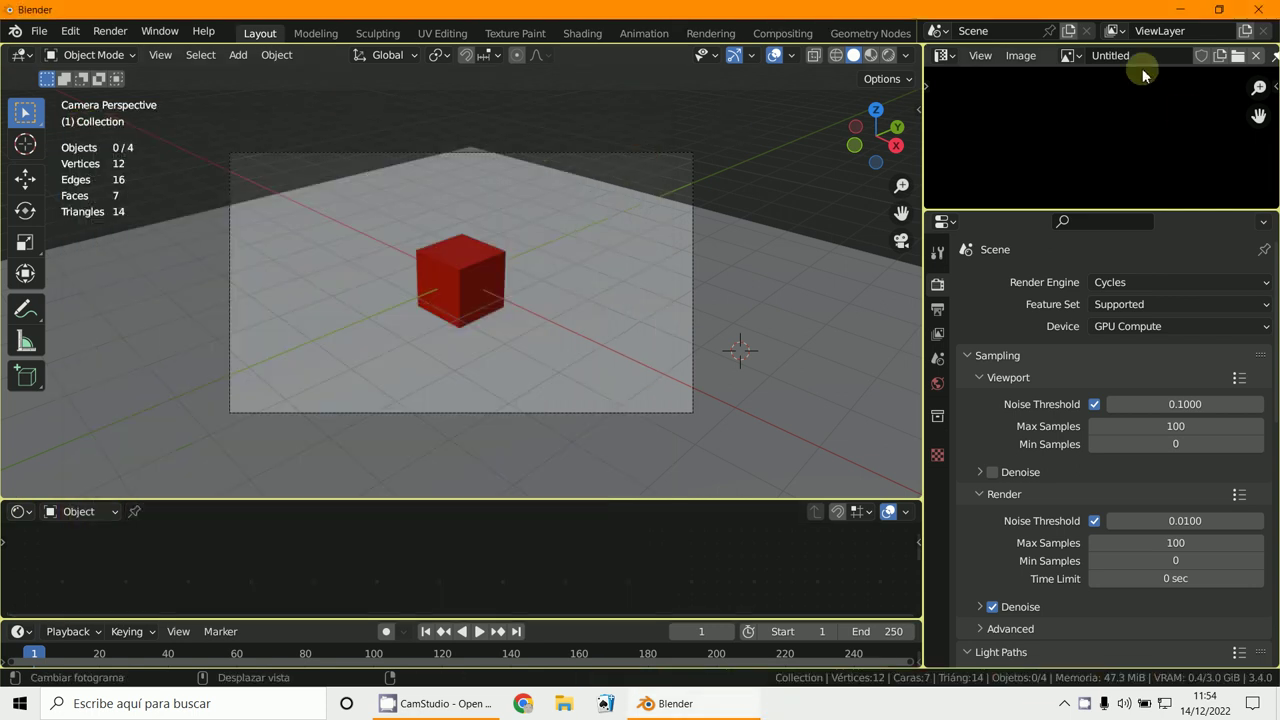
Step: Try sending the unsaved Untitled image to the external editor
scroll(1029, 124, "down", 2)
scroll(1029, 124, "down", 3)
left_click(1022, 56)
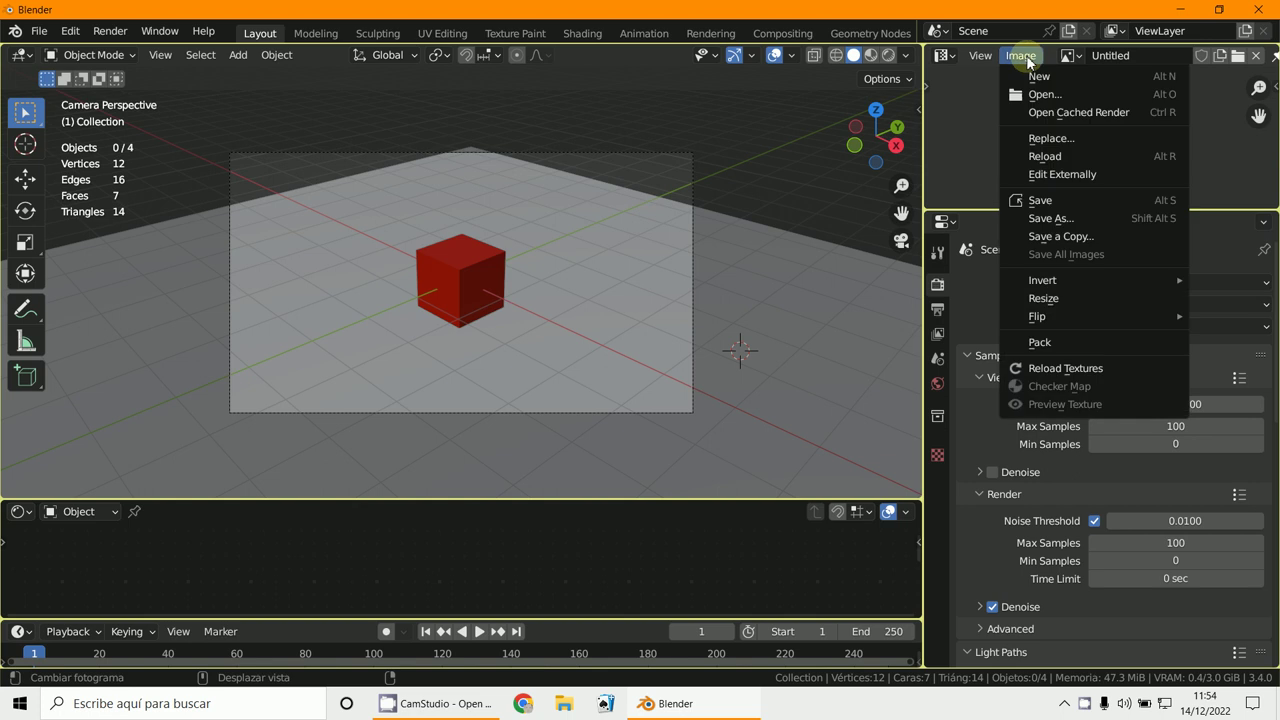
left_click(1061, 175)
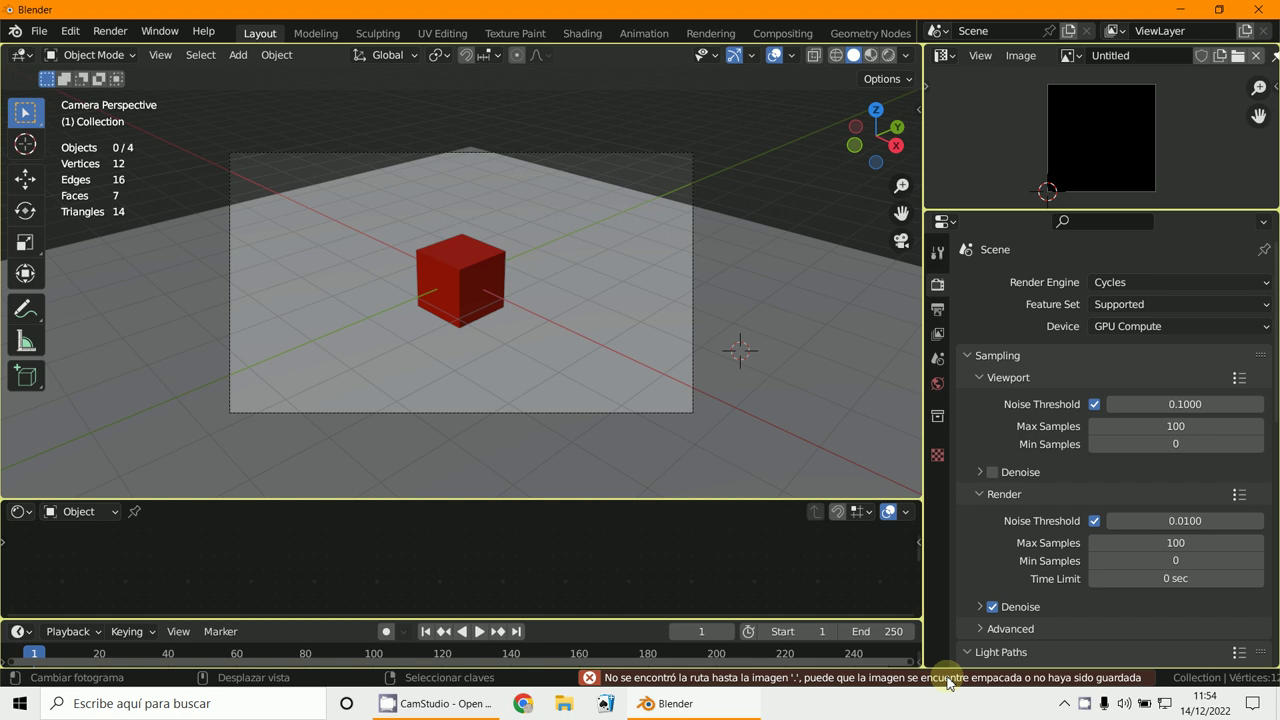
Step: Save the image as Untitled.png in Downloads and send it to the external editor
left_click(1021, 55)
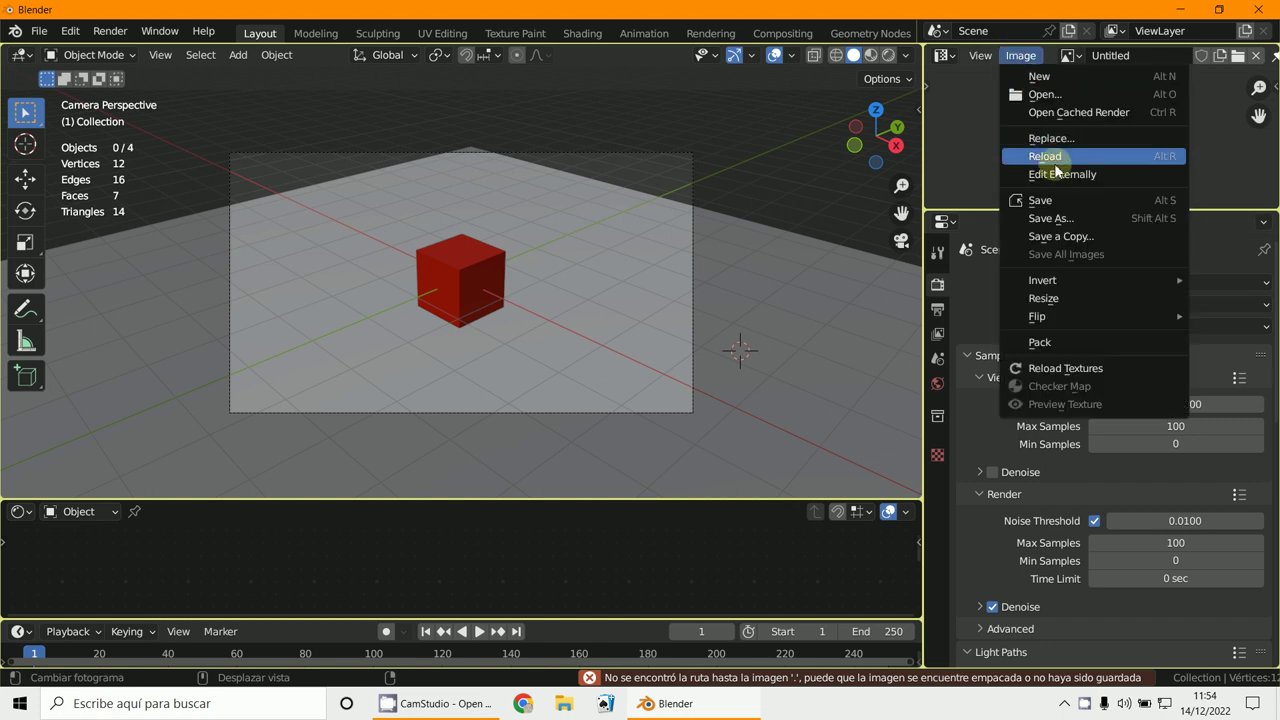
left_click(1050, 218)
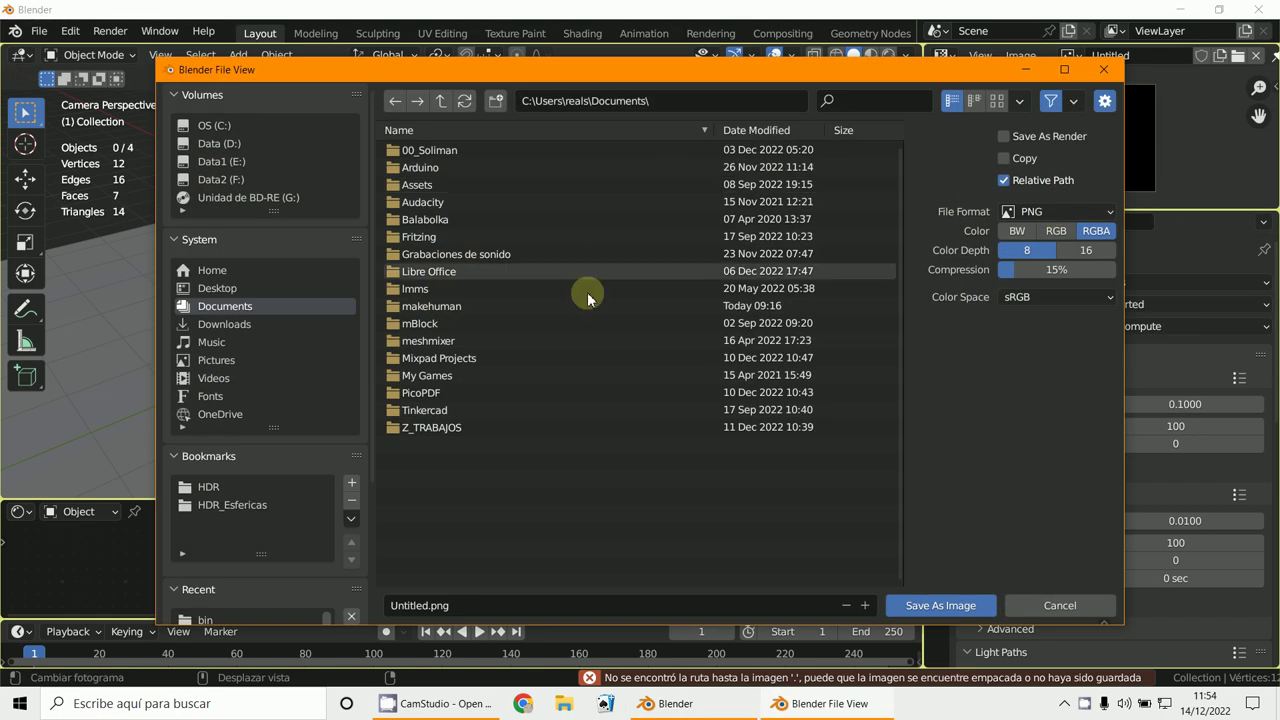
left_click(240, 324)
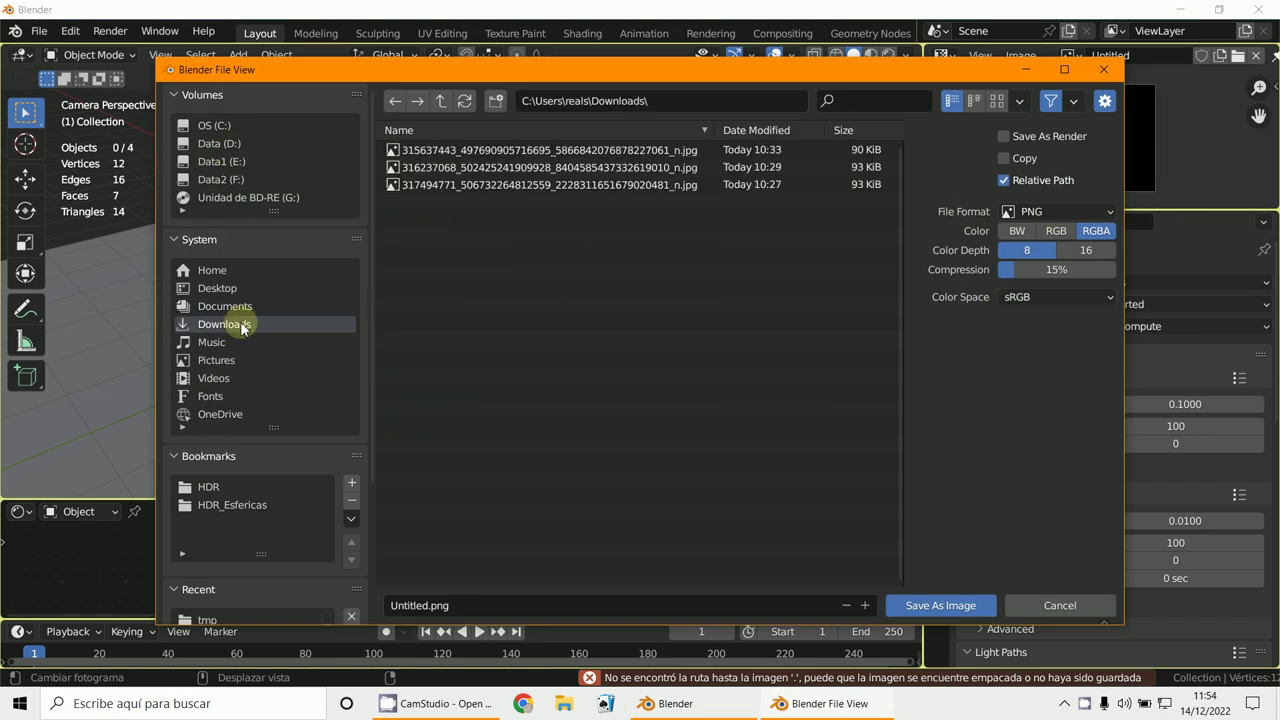
left_click(905, 605)
left_click(1020, 55)
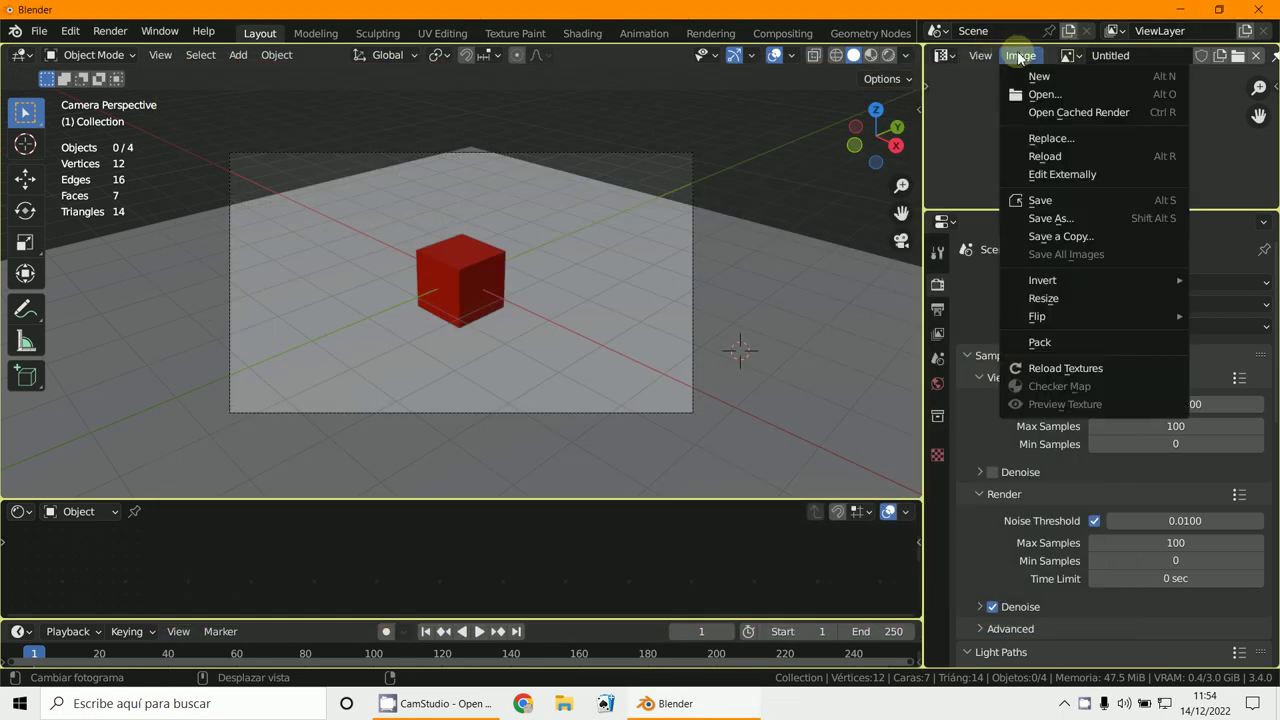
left_click(1060, 175)
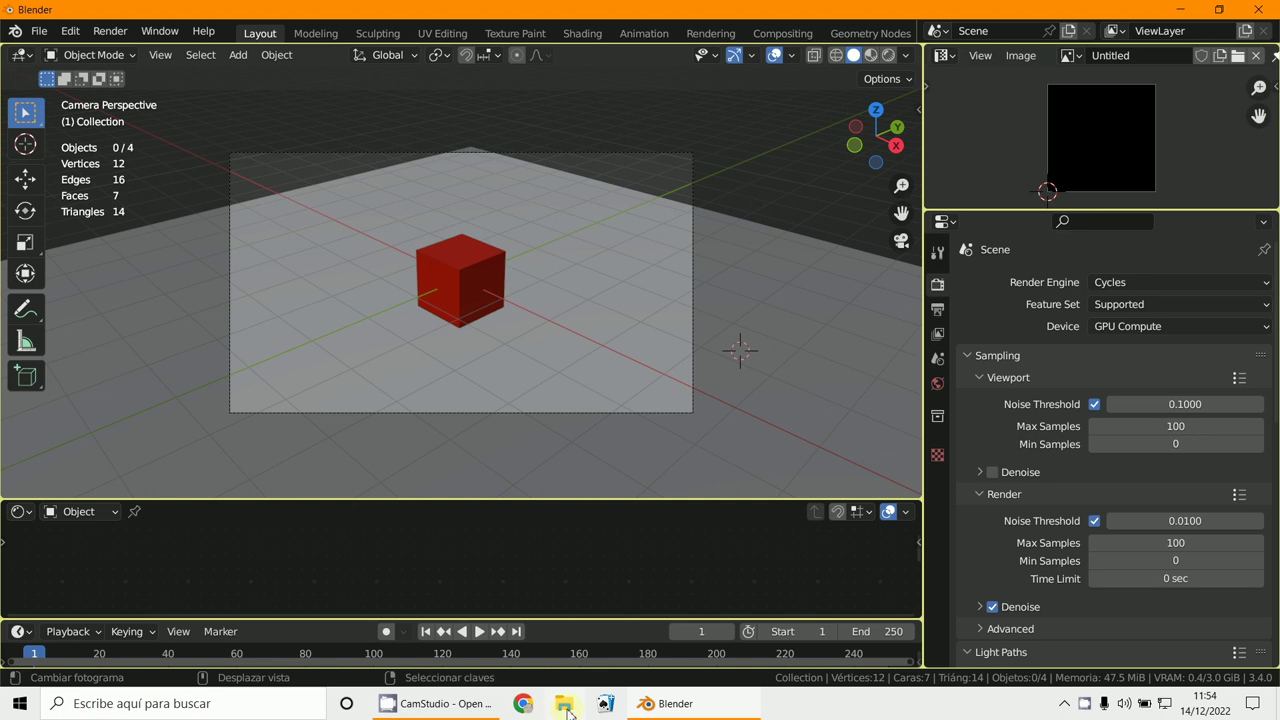
Step: Return to Blender and open the Preferences window from the Edit menu
left_click(452, 705)
mouse_move(437, 703)
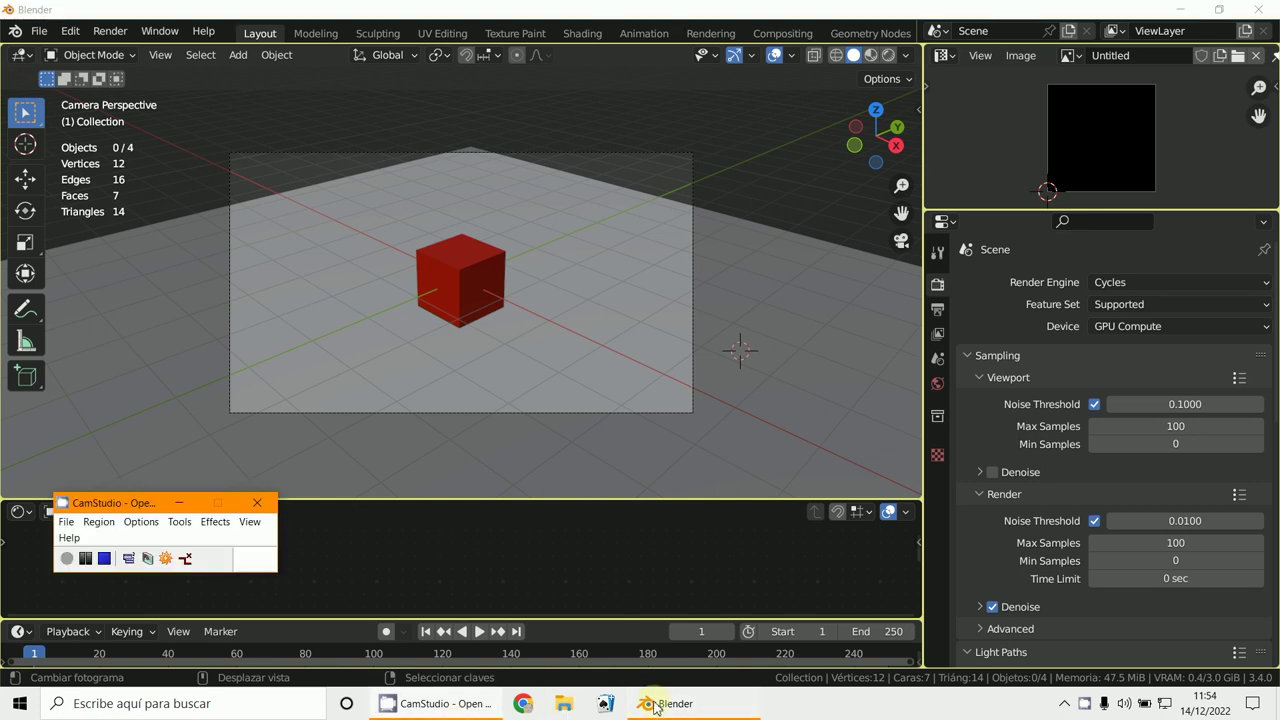
left_click(655, 705)
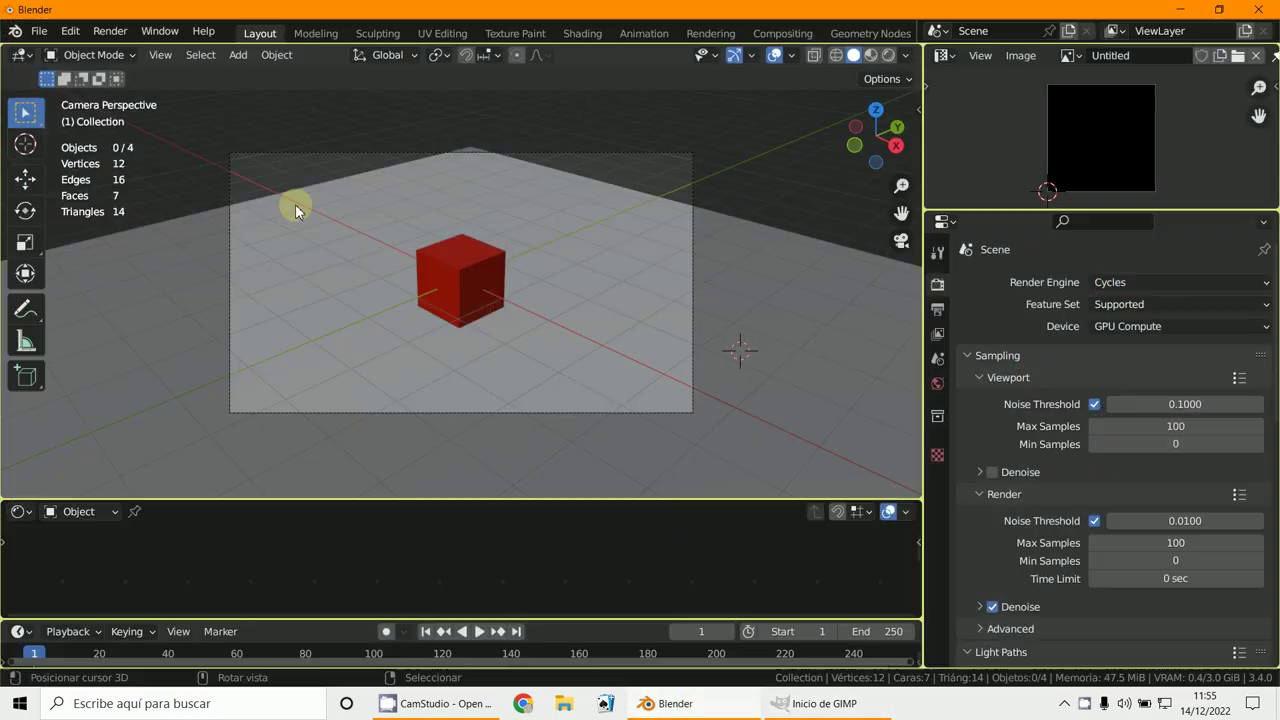
left_click(70, 31)
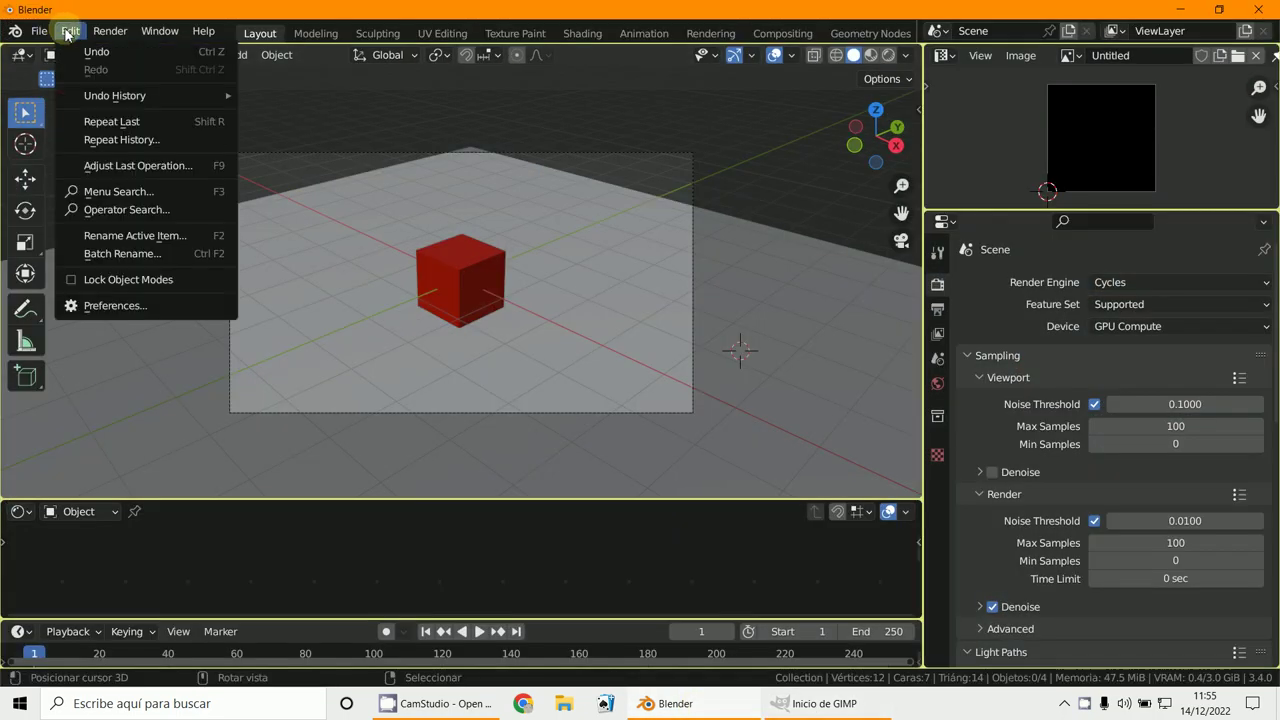
left_click(110, 308)
Step: Browse the Experimental, Save & Load and File Paths settings, minimize GIMP, and close Preferences
left_click(63, 418)
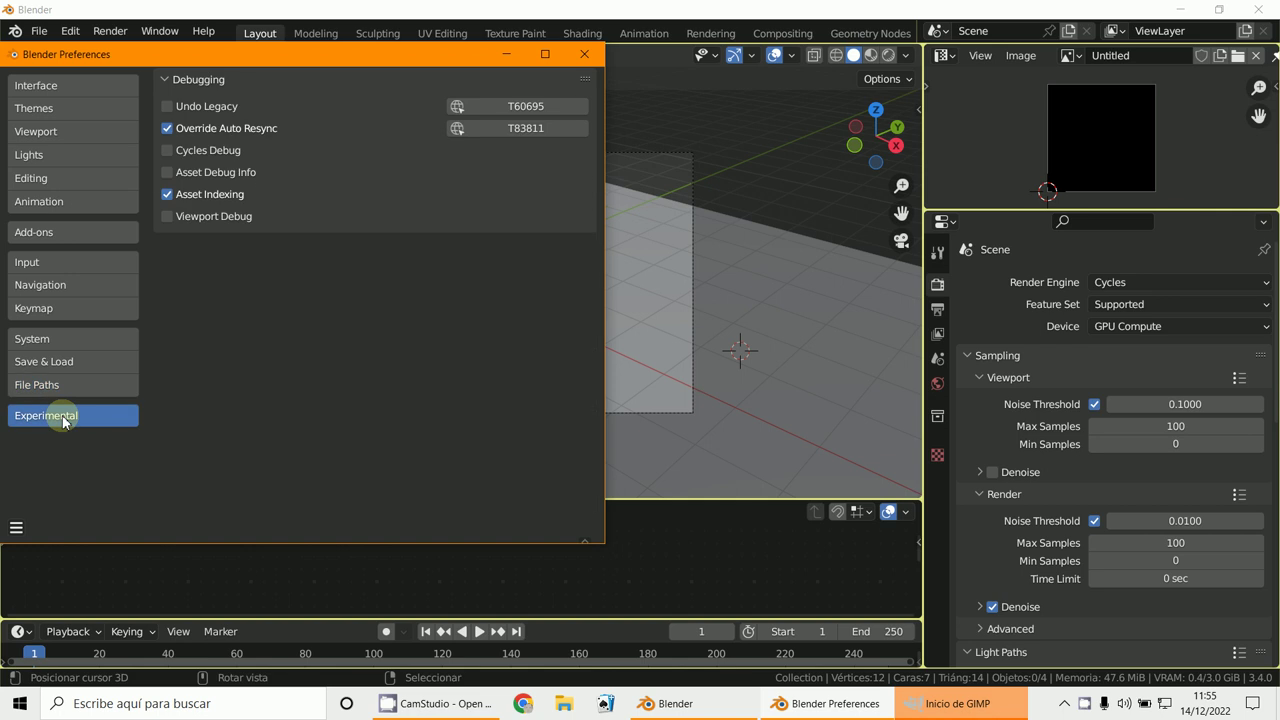
left_click(49, 362)
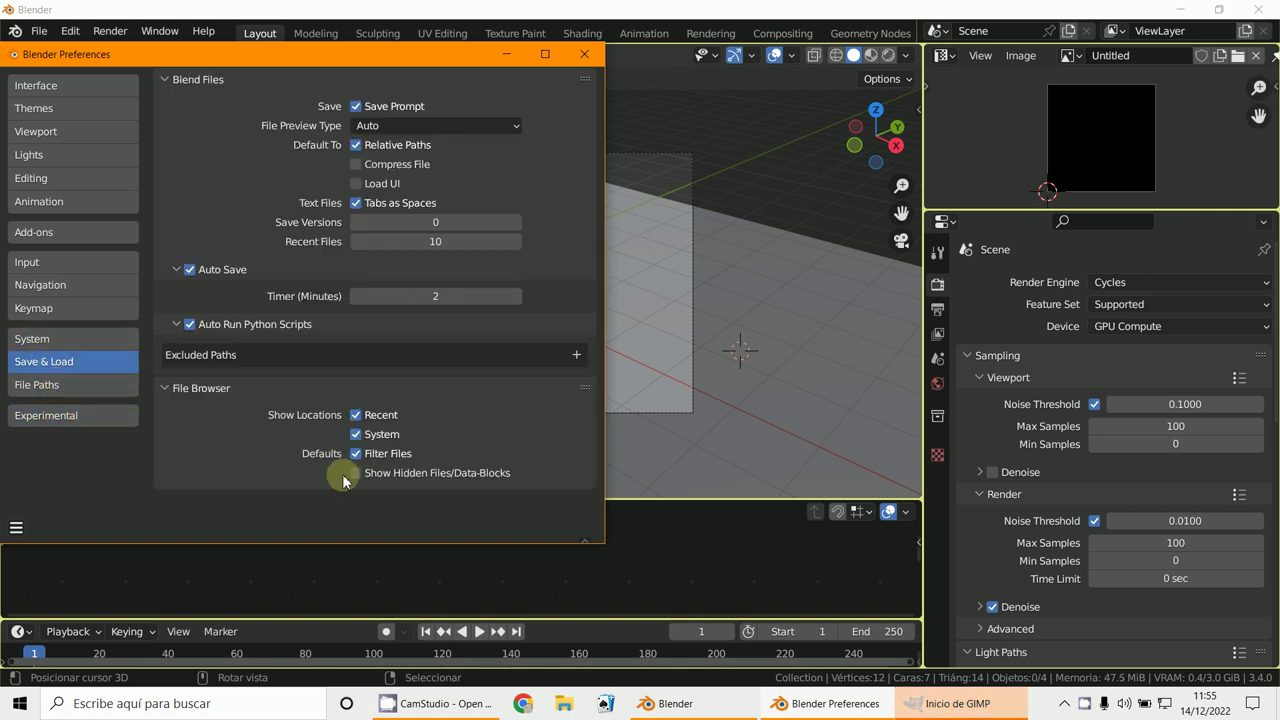
left_click(45, 385)
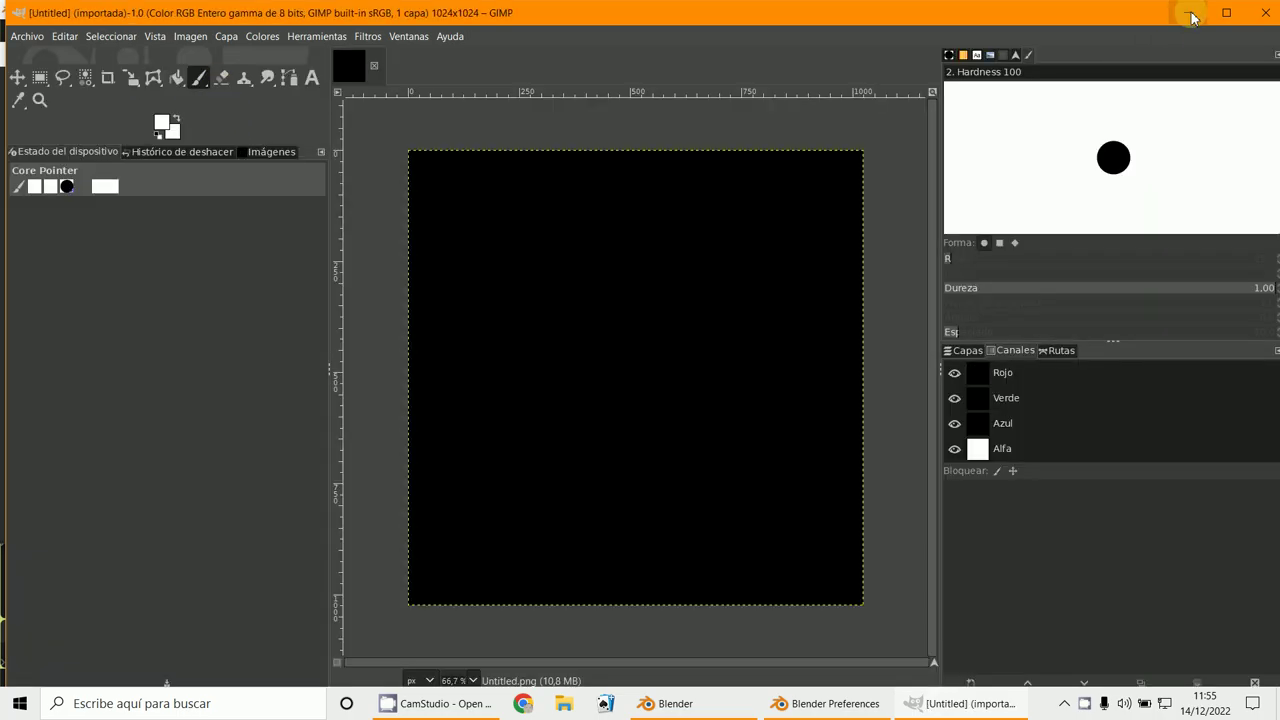
left_click(1191, 15)
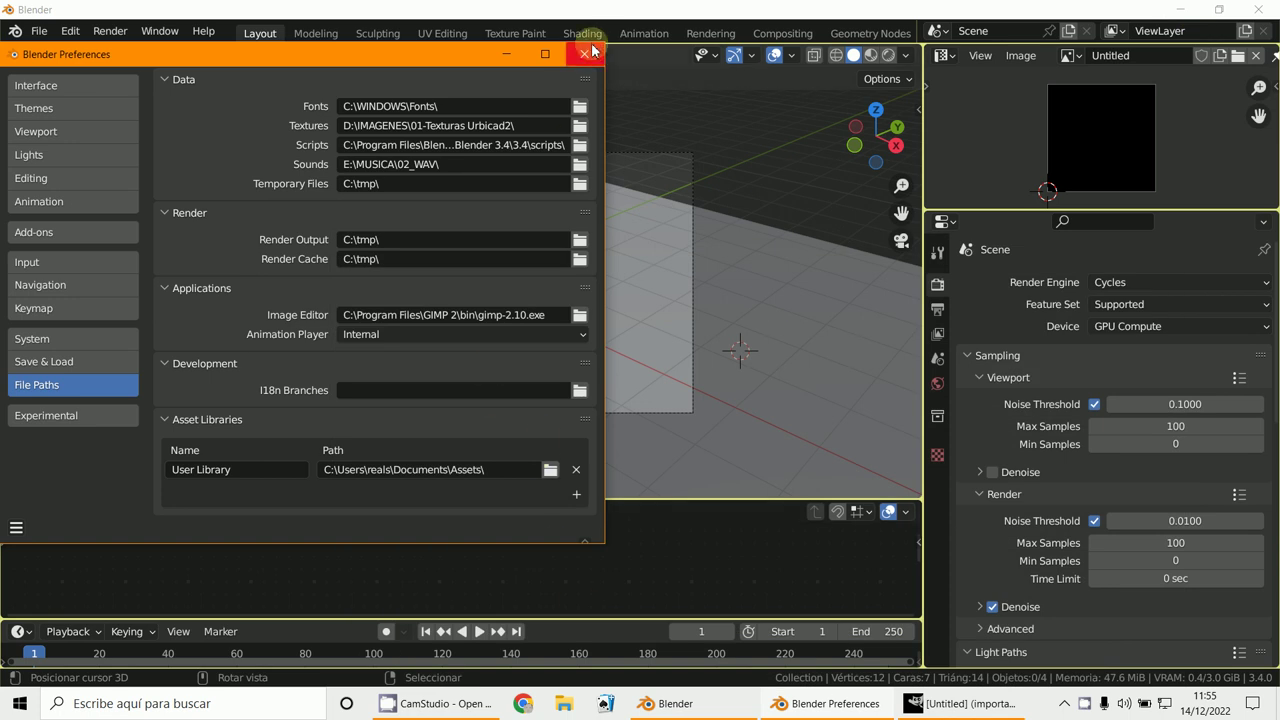
left_click(588, 53)
Step: Reopen Edit > Preferences, run Save Preferences from the hamburger menu, and close the window
left_click(399, 708)
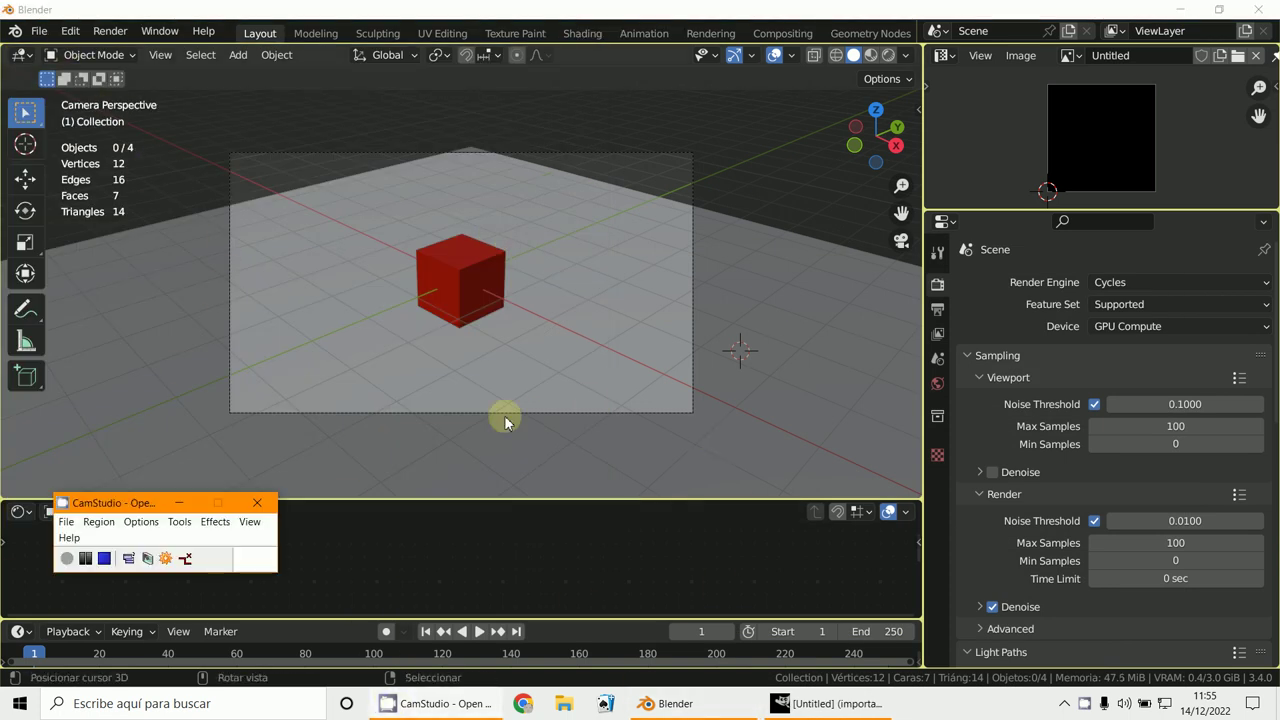
left_click(76, 38)
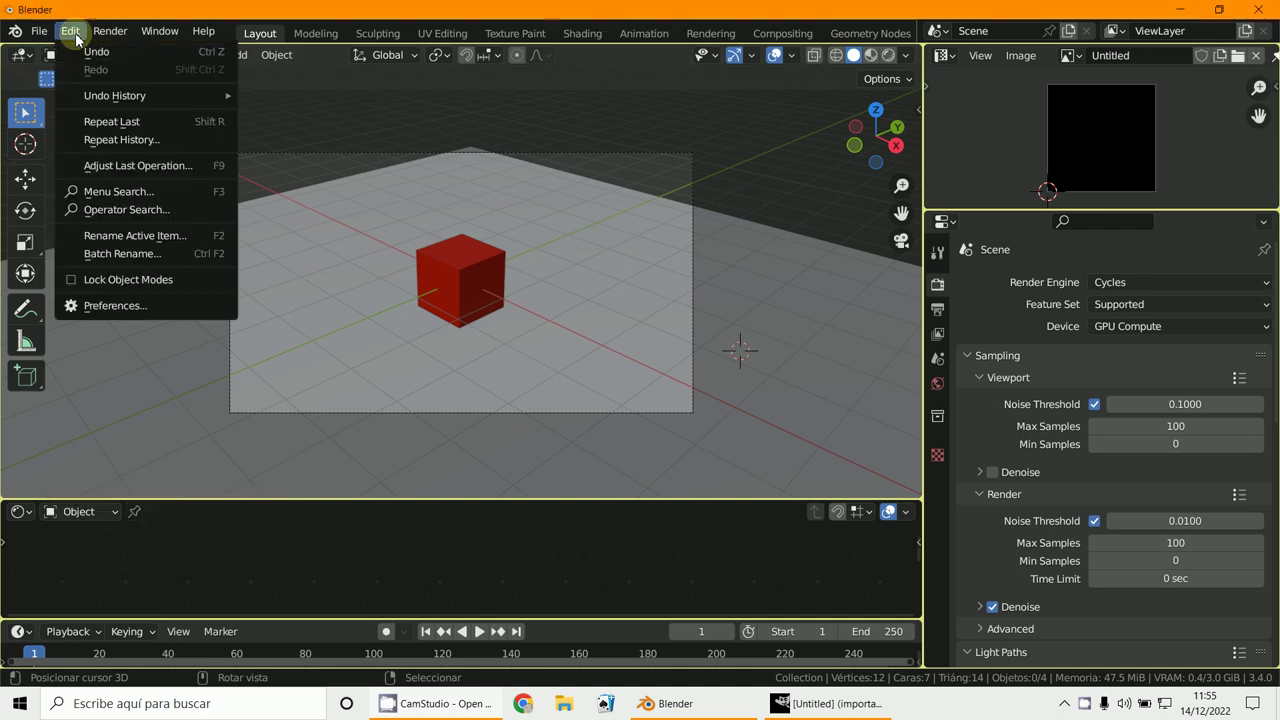
left_click(98, 312)
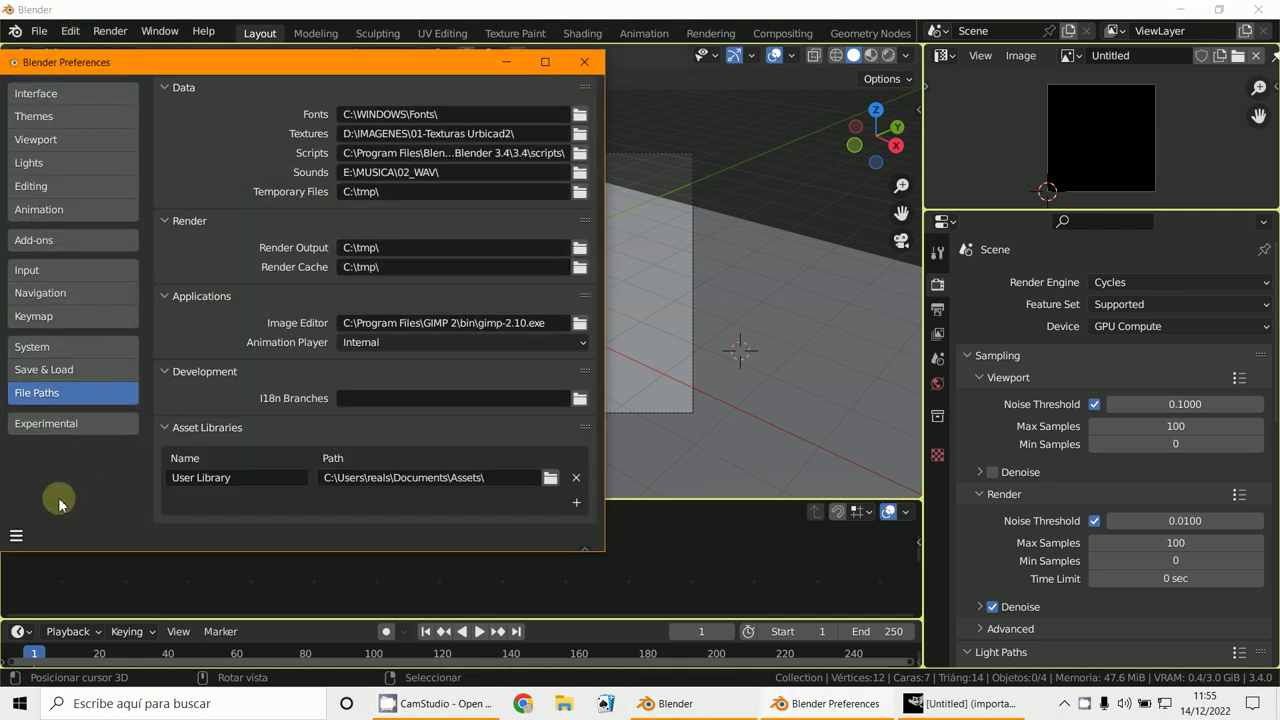
left_click(16, 535)
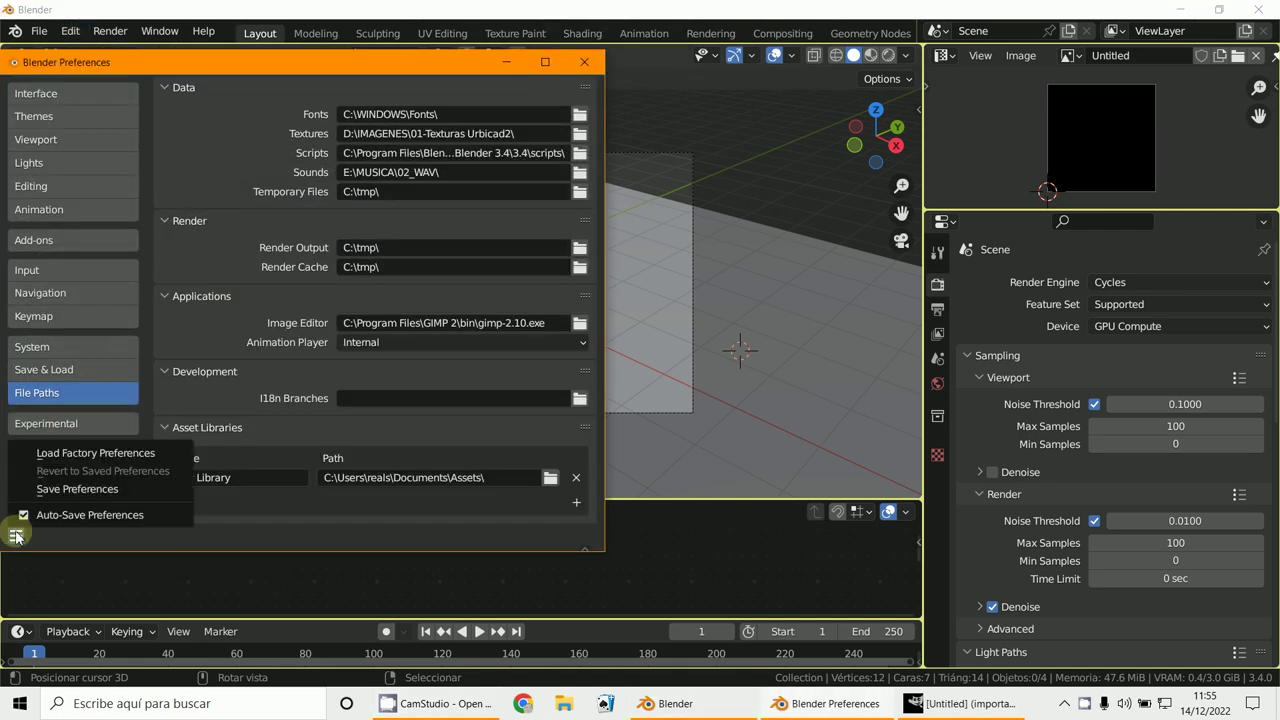
left_click(69, 489)
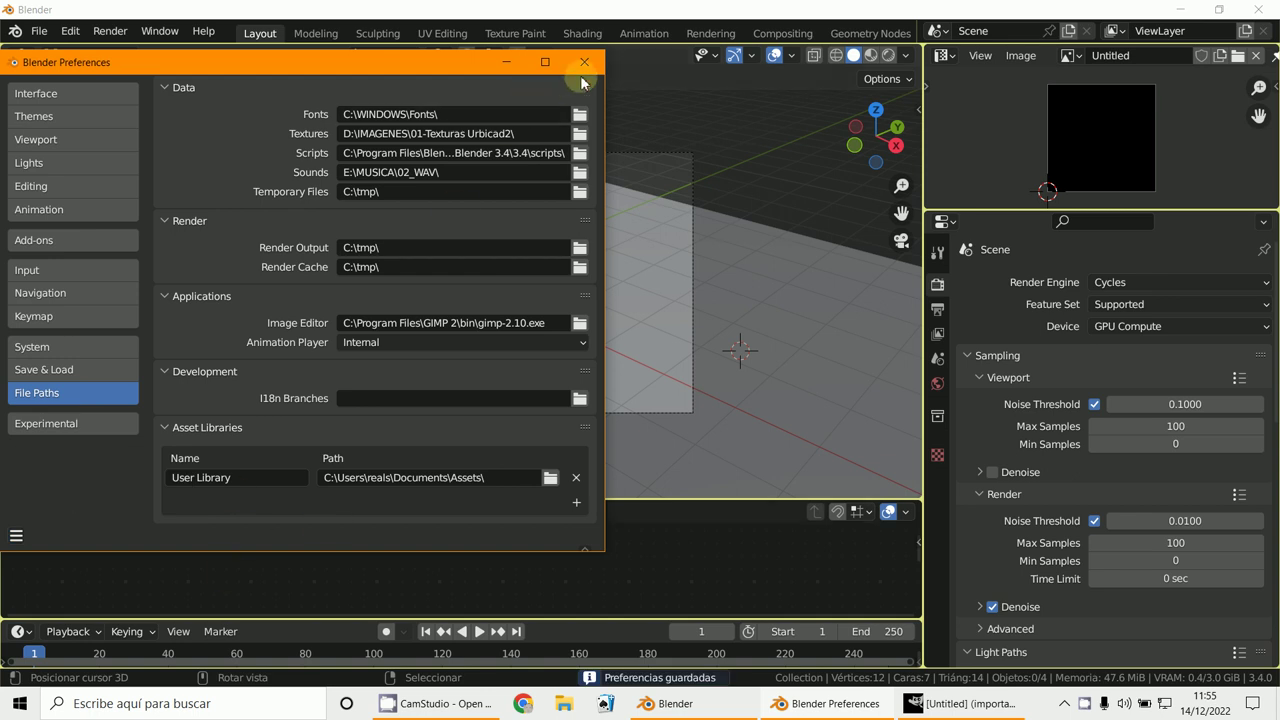
left_click(584, 62)
left_click(410, 700)
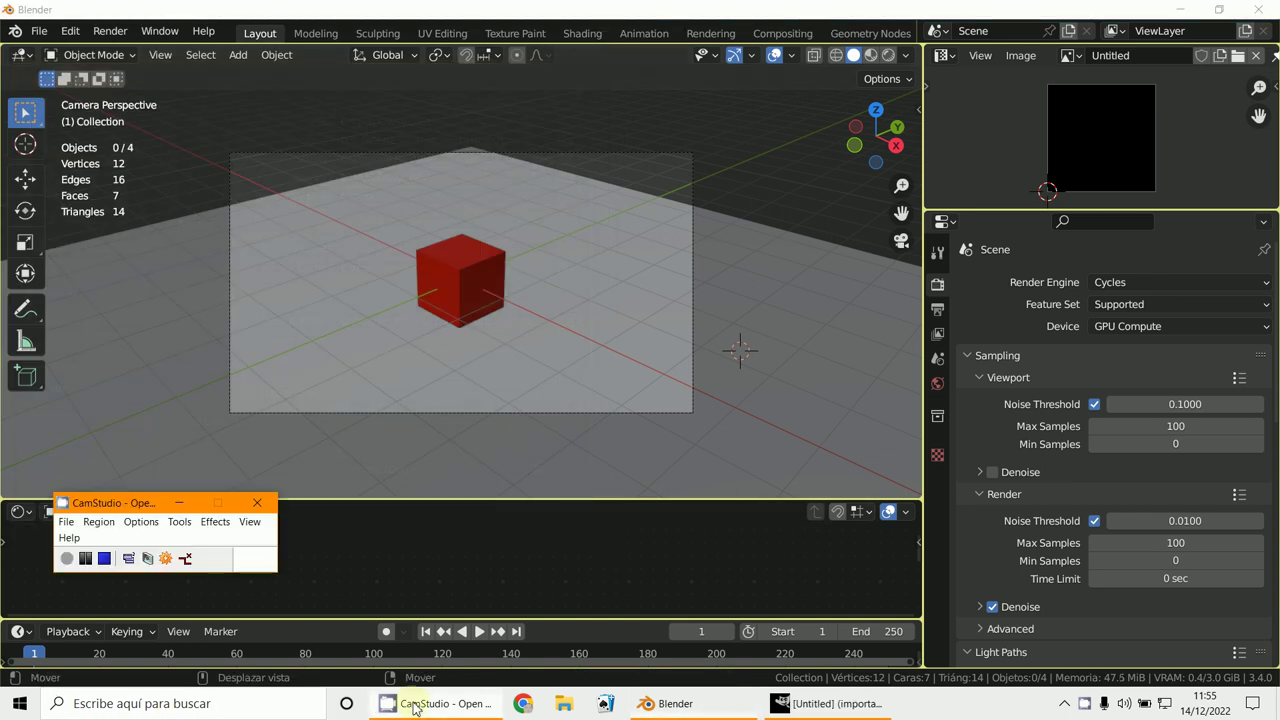